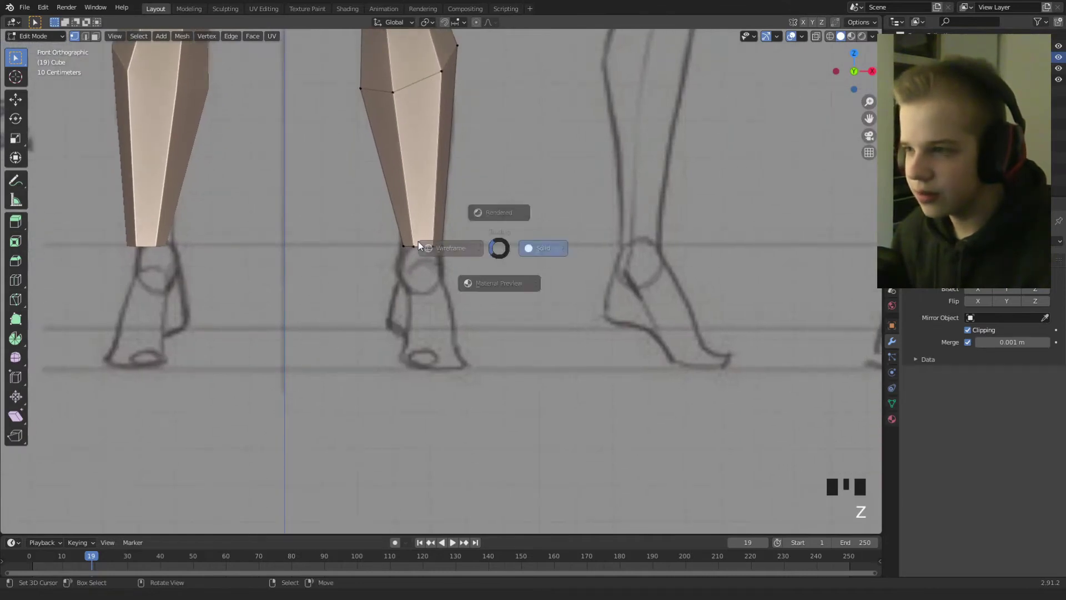
Extrude the ankle's bottom edge loop downward to the heel line of the side-view reference.
left_click(418, 244)
left_click_drag(285, 202, 528, 285)
key("KP_3")
scroll(549, 225, "up", 2)
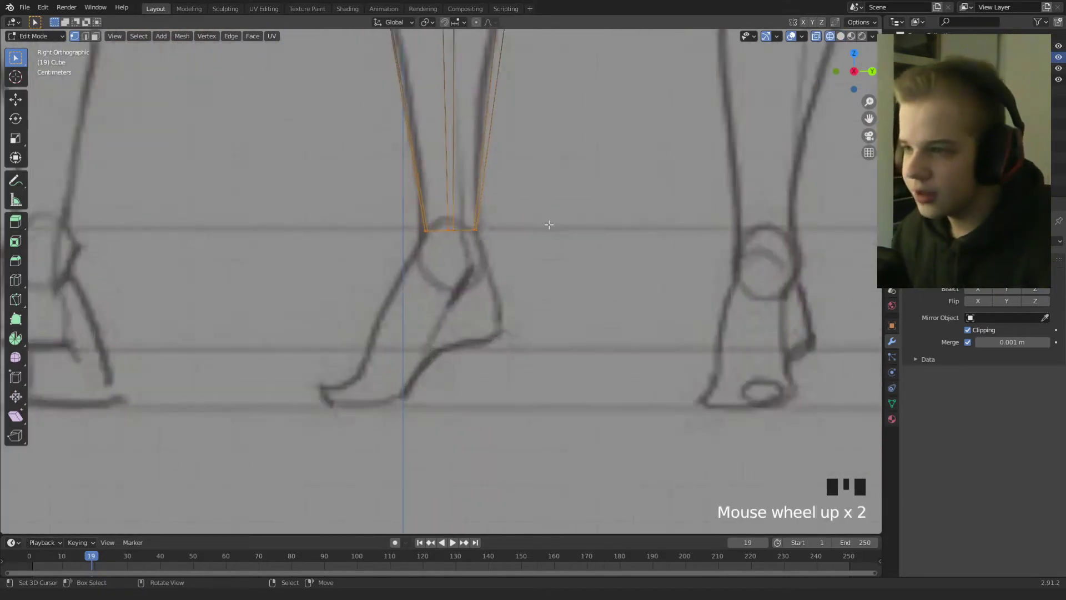
key("e")
left_click(564, 353)
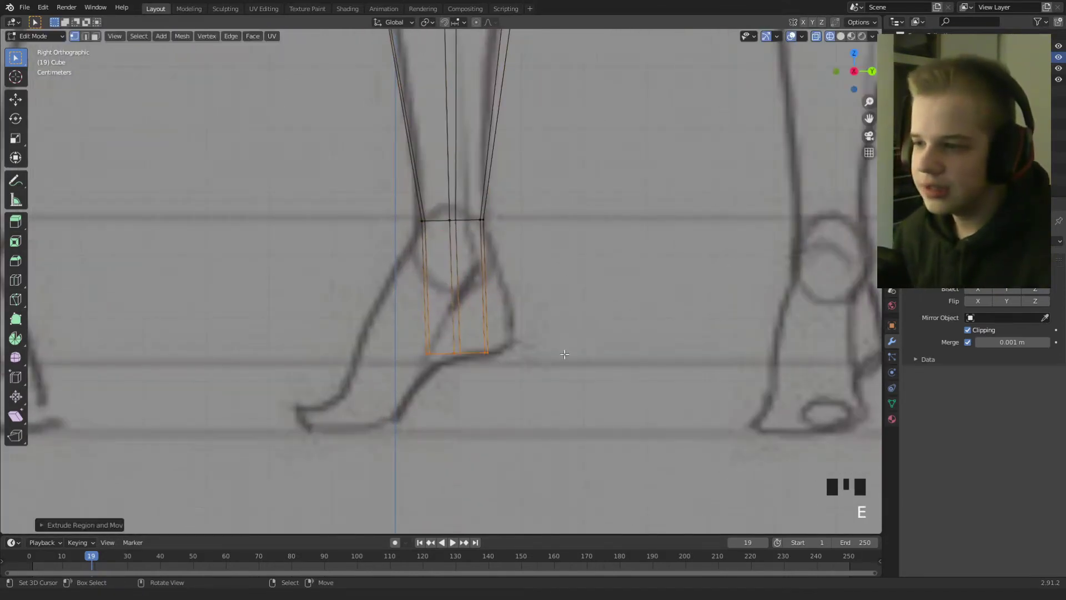
Move the new block's lower back vertices out to the sketched heel and its lower middle vertices slightly backward.
left_click(483, 354)
key("g")
left_click(588, 293)
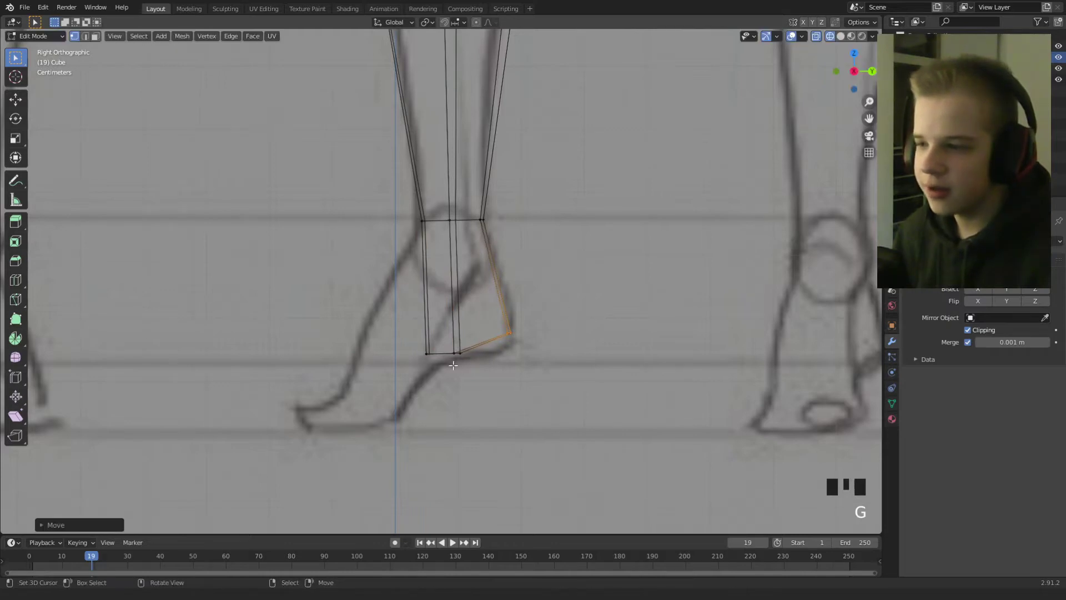
key("g")
left_click(491, 331)
key("z")
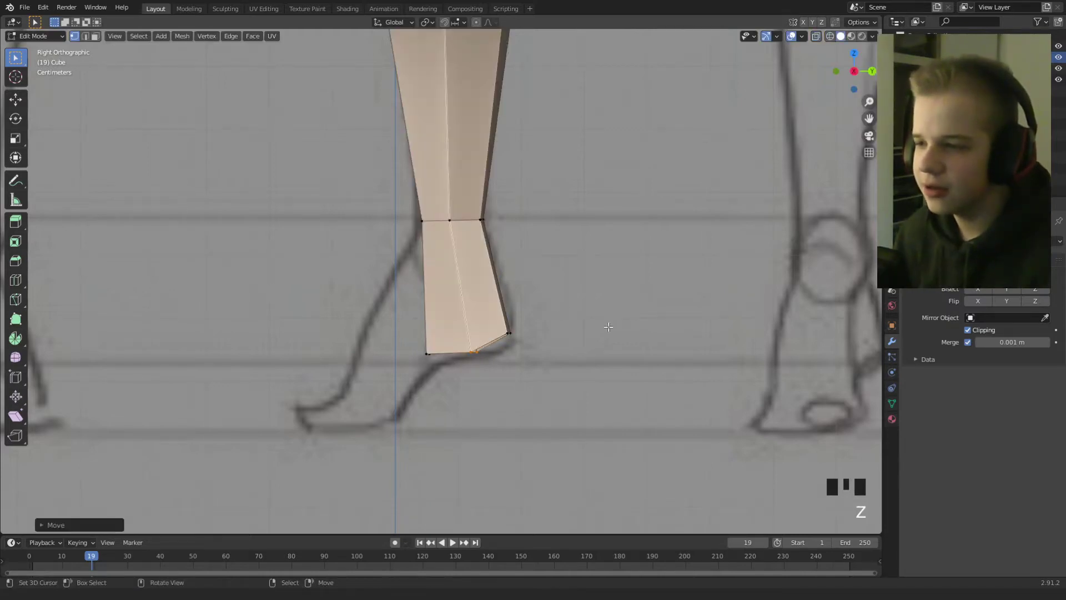
Scale the front and middle bottom vertices of the foot block so they lie level.
scroll(502, 343, "up", 1)
key("z")
left_click(397, 376)
key("s")
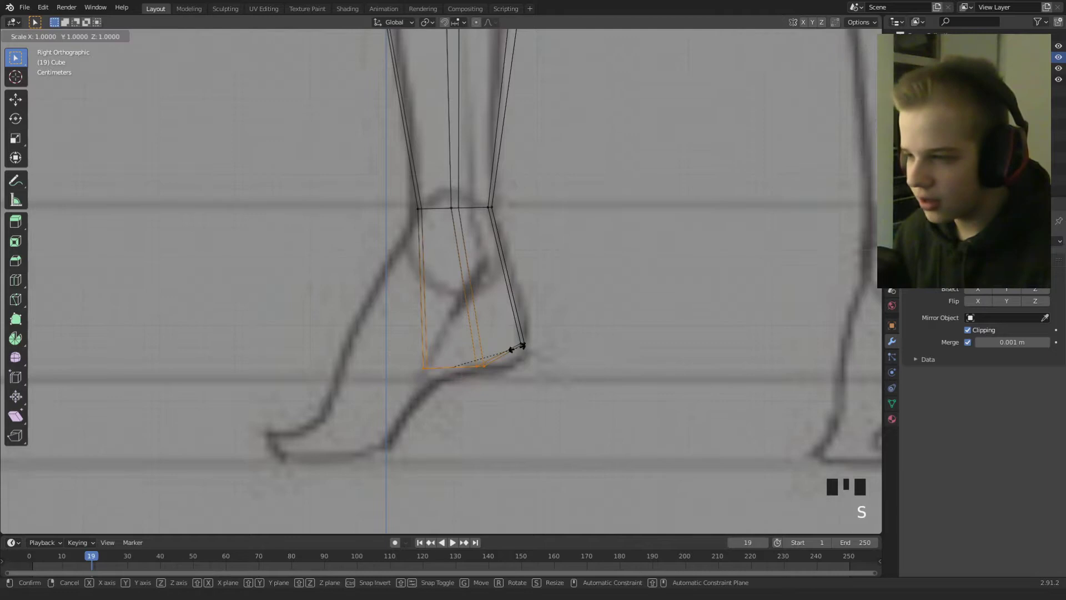
left_click(516, 347)
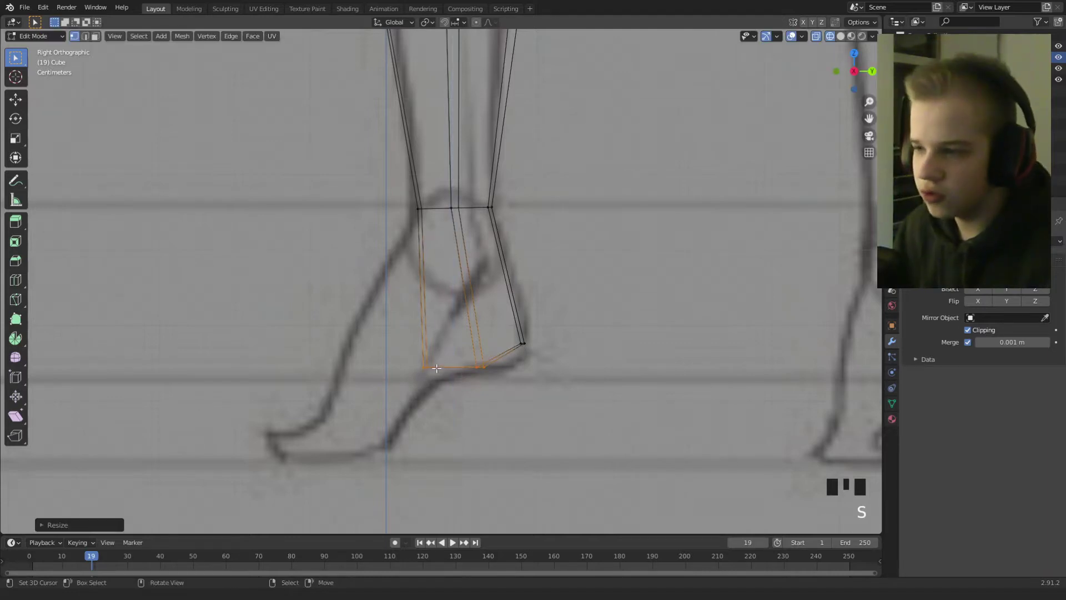
Select the front face of the foot block in solid shading and widen it along the X axis.
key("z")
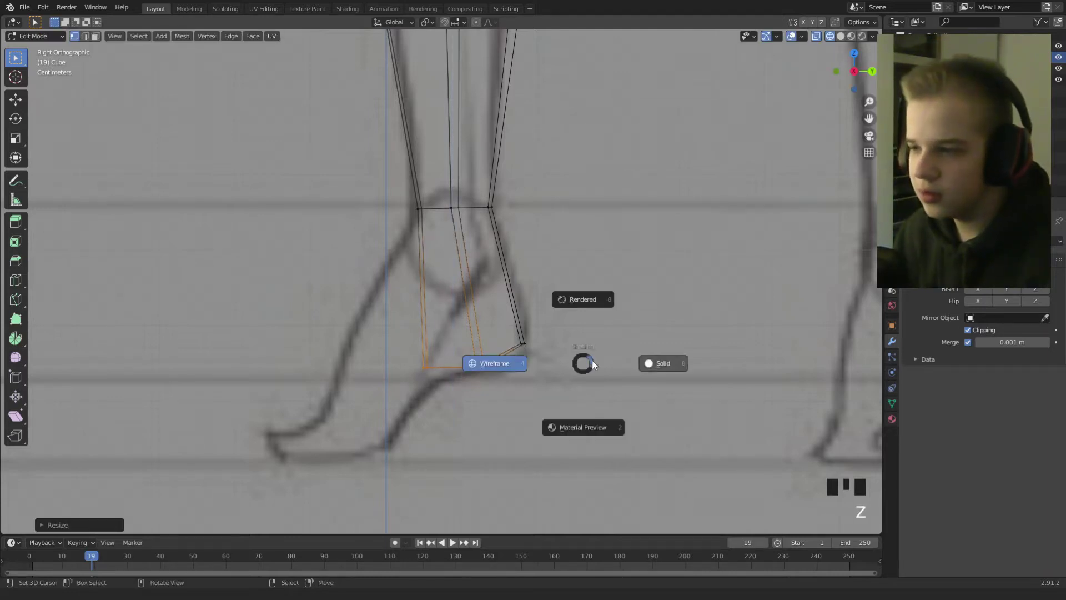
left_click(655, 364)
middle_click_drag(655, 364, 629, 379)
key("2")
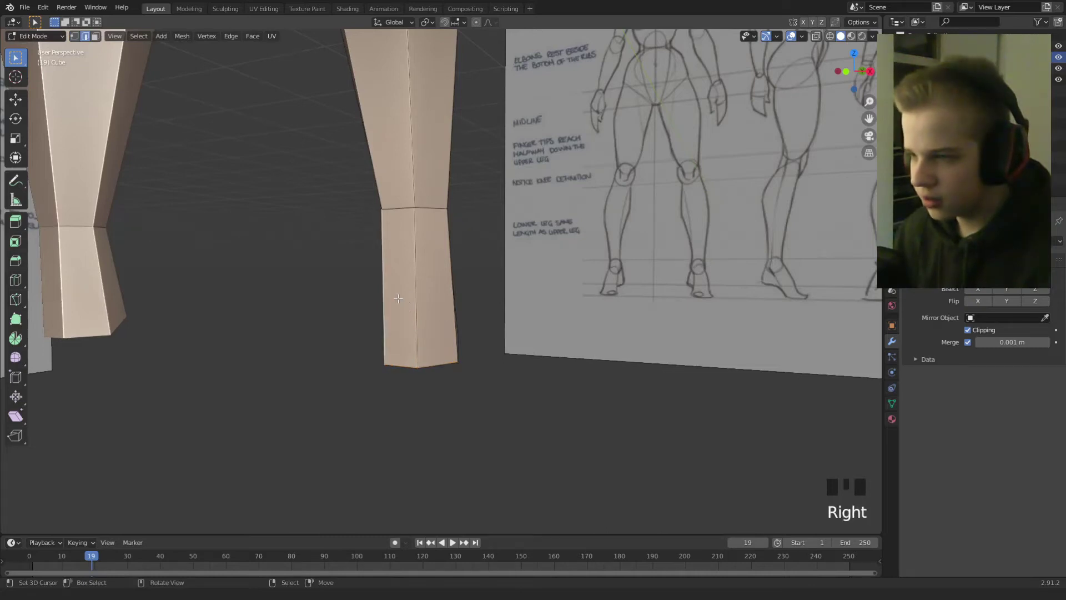
key("3")
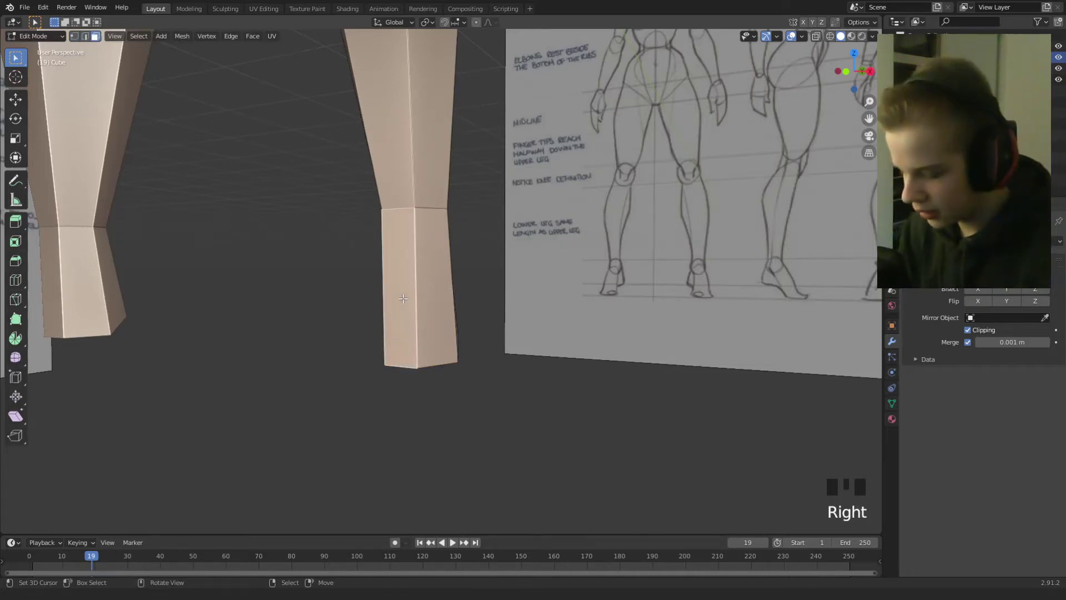
key("KP_1")
key("s")
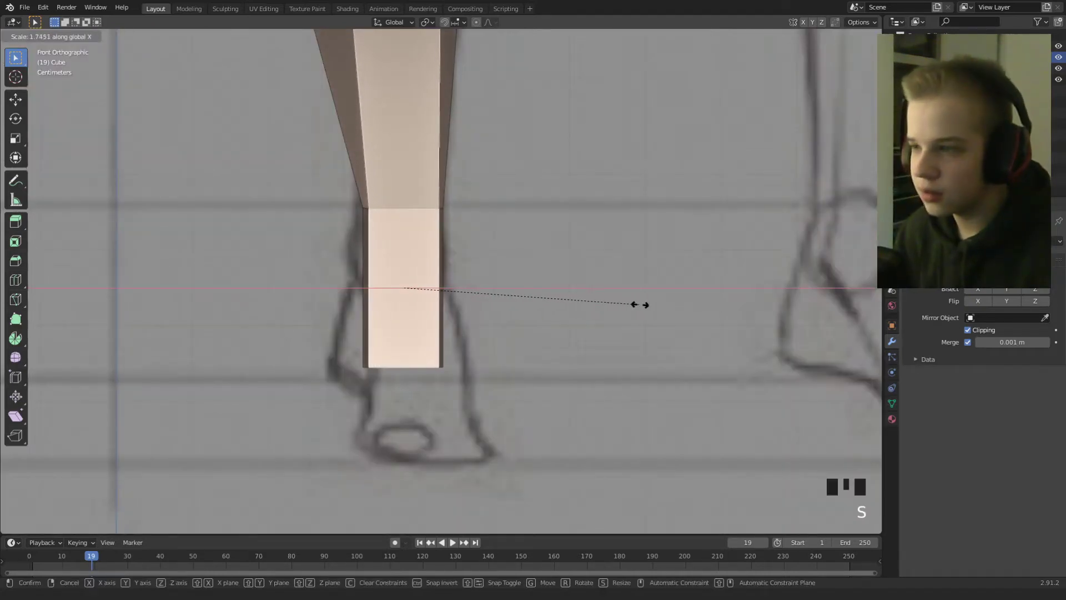
left_click(693, 302)
Try deleting the front of the foot block, and undo the deletion.
middle_click_drag(693, 302, 438, 300)
key("2")
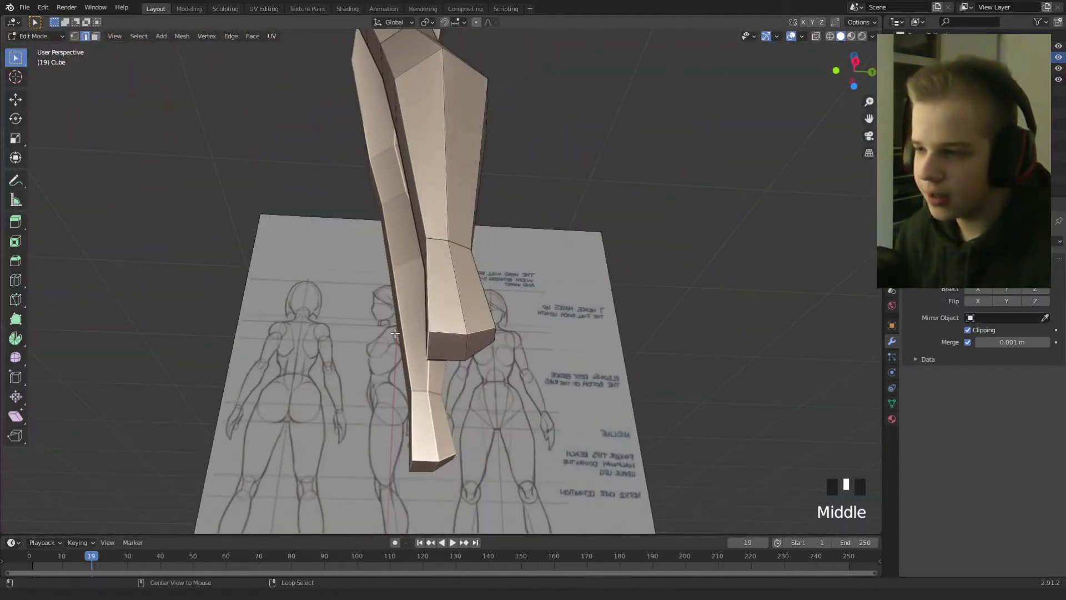
scroll(438, 300, "up", 5)
key("3")
key("x")
left_click(392, 321)
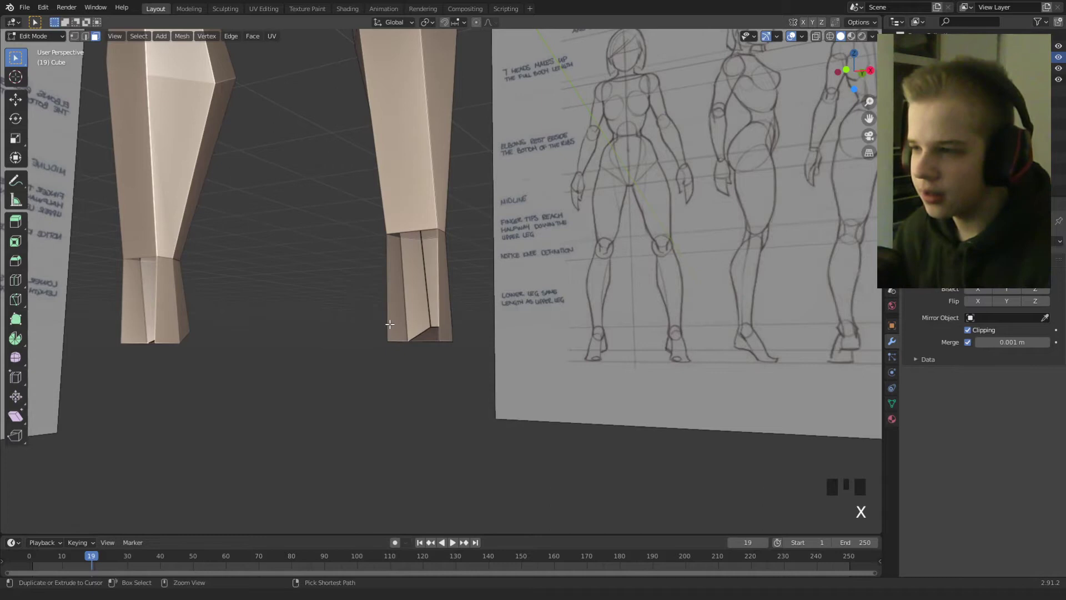
key("ctrl+z")
Try extruding the front face of the foot block forward in side view, and undo it.
middle_click_drag(392, 325, 473, 352)
key("KP_3")
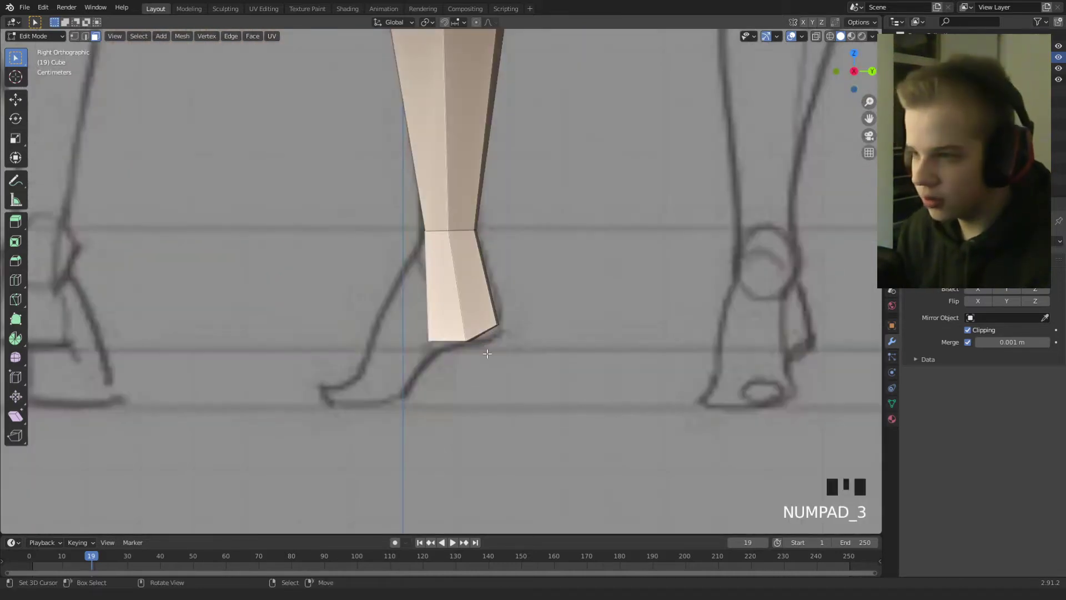
left_click(517, 326)
key("e")
left_click(392, 332)
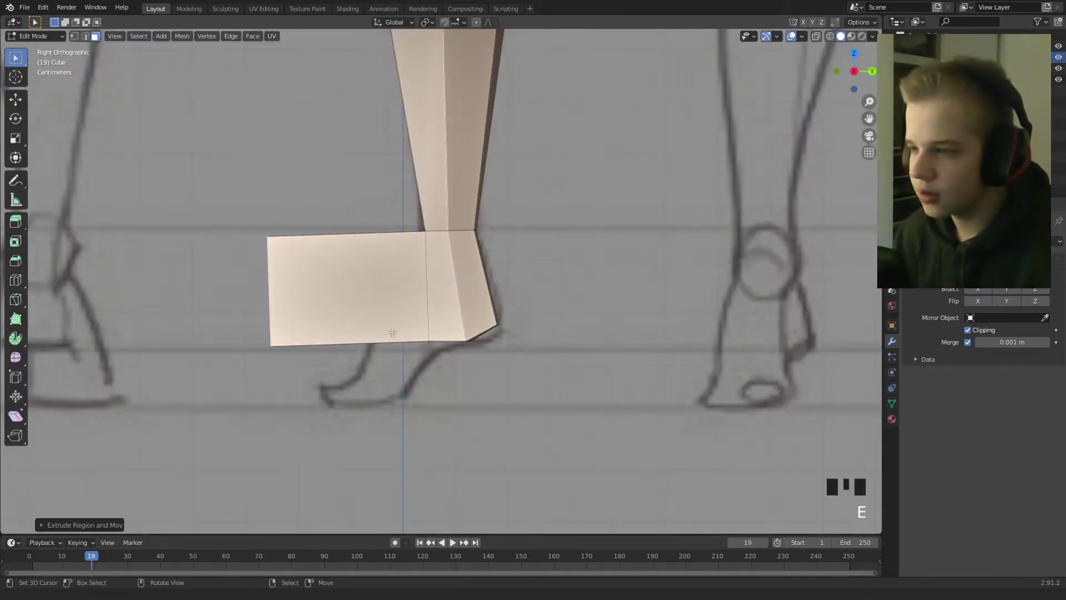
key("ctrl+z")
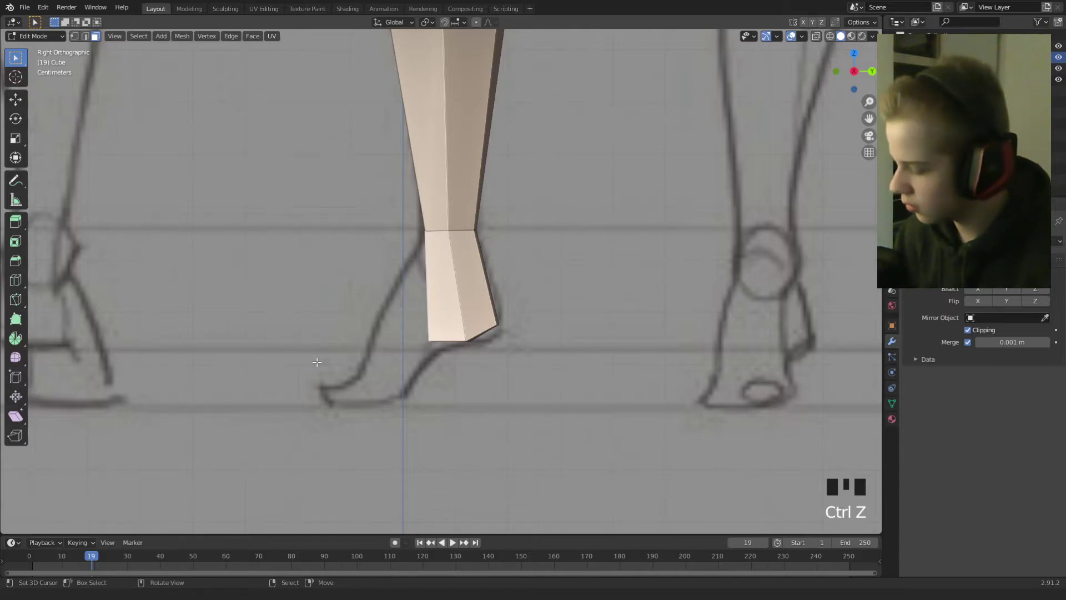
Extrude the front face of the foot block straight forward to form the foot's length.
key("e")
left_click(166, 340)
key("grave")
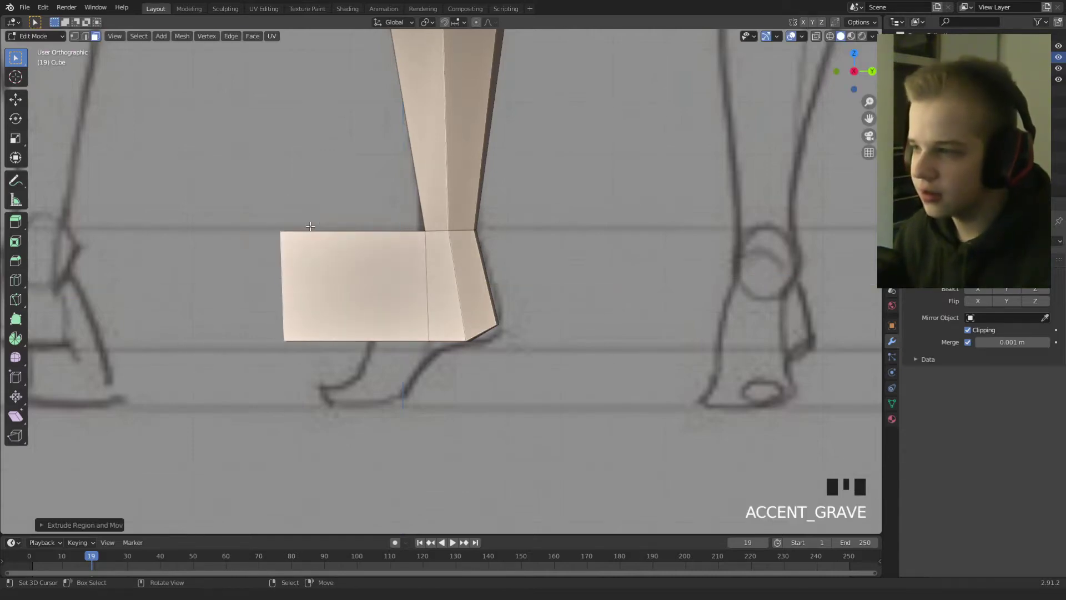
key("z")
key("KP_3")
Lower the top front vertices of the extrusion so the foot tapers toward the toes.
left_click(286, 235)
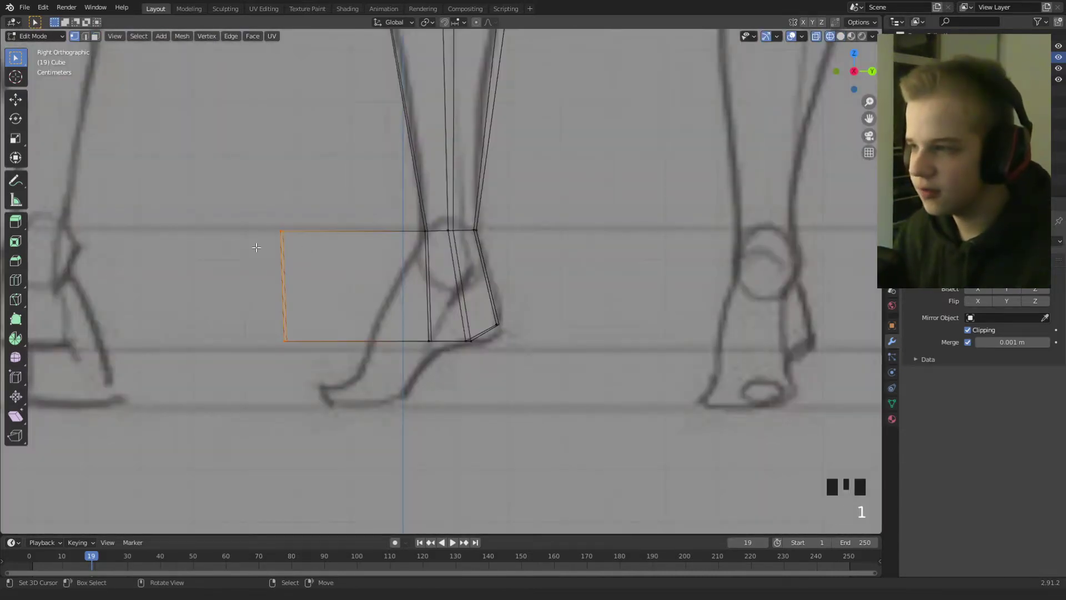
key("g")
left_click(337, 280)
Move the toe end of the foot farther forward along the Y axis.
left_click_drag(231, 394, 348, 262)
key("g")
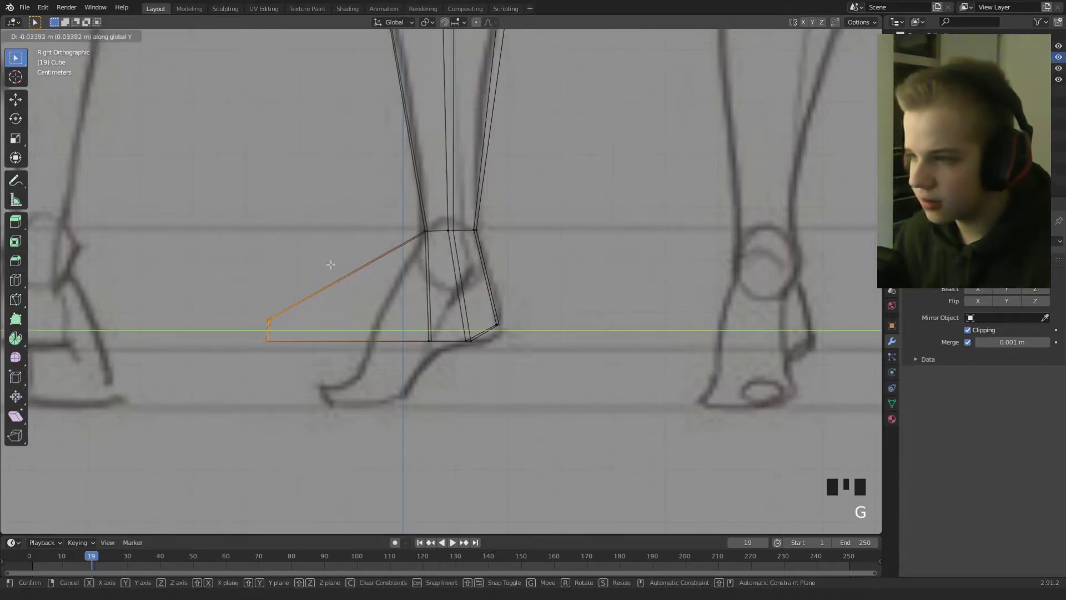
left_click(378, 322)
Add a loop cut across the foot and move its upper vertices down to shape the instep.
left_click_drag(403, 214, 403, 216)
key("g")
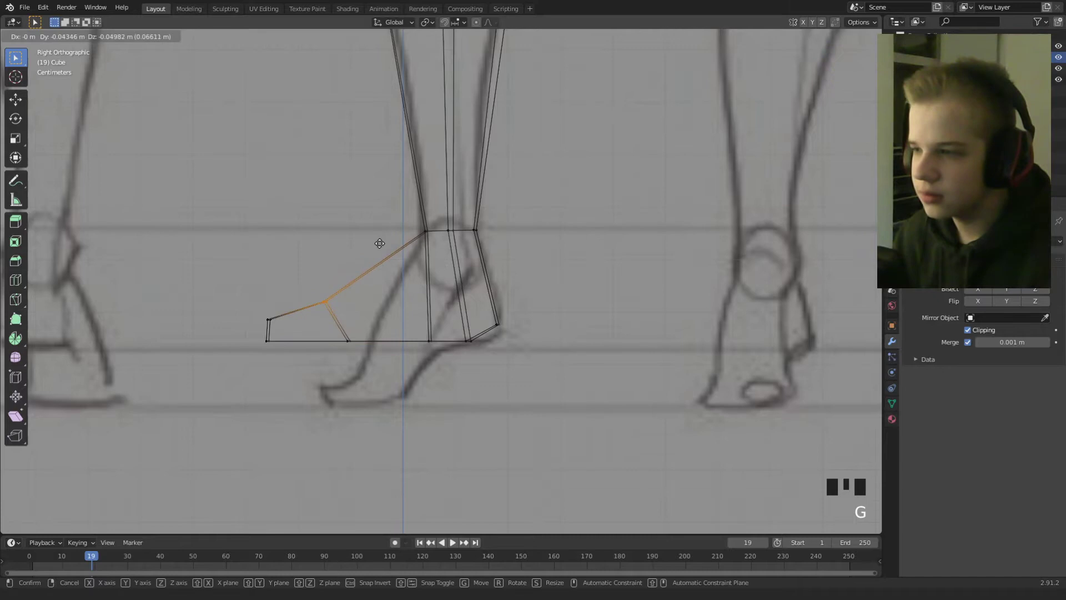
left_click(395, 253)
key("z")
key("z")
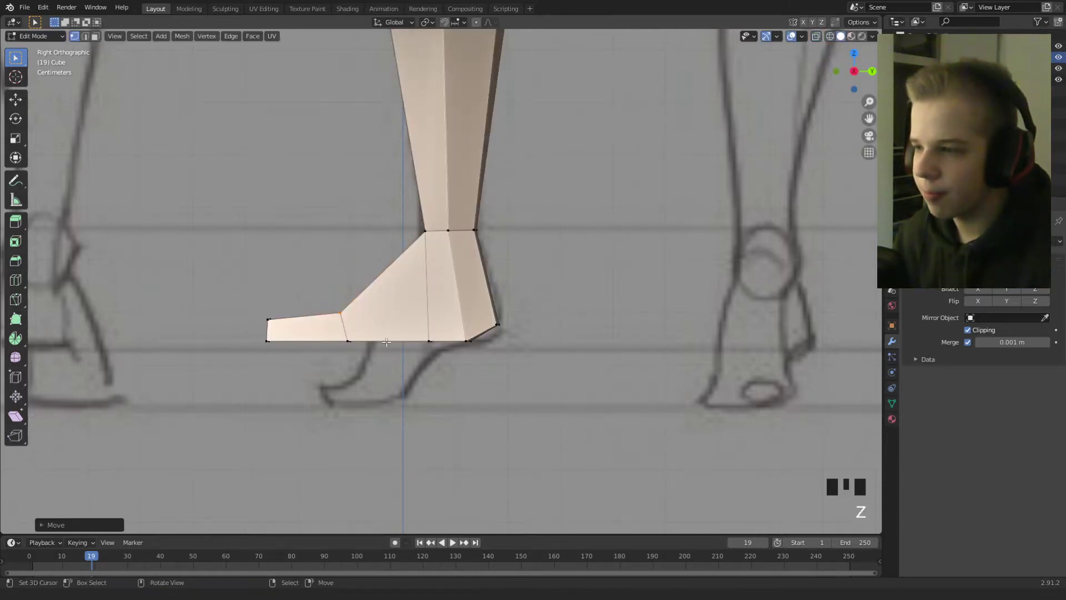
Adjust the loop cut's lower vertices along the sole and check the foot in solid shading.
left_click_drag(332, 325, 369, 358)
key("g")
left_click(413, 318)
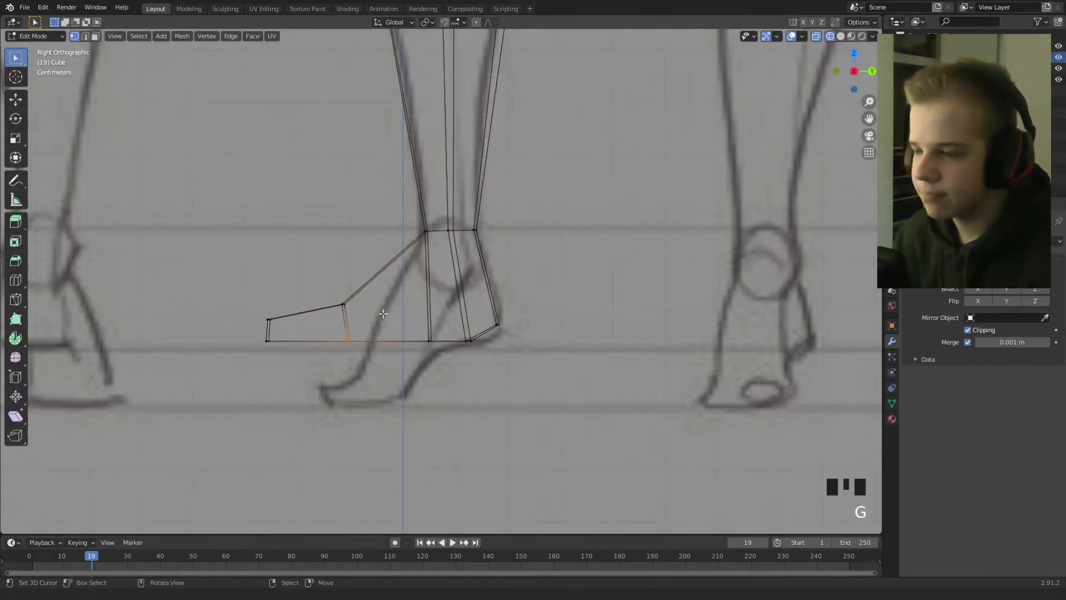
key("z")
left_click(491, 316)
Undo the loop cut adjustments and the forward move of the toe end.
key("ctrl+z")
key("ctrl+z")
key("ctrl+z")
key("ctrl+z")
Move the toe end of the foot down and back onto the sketched toe tip.
key("z")
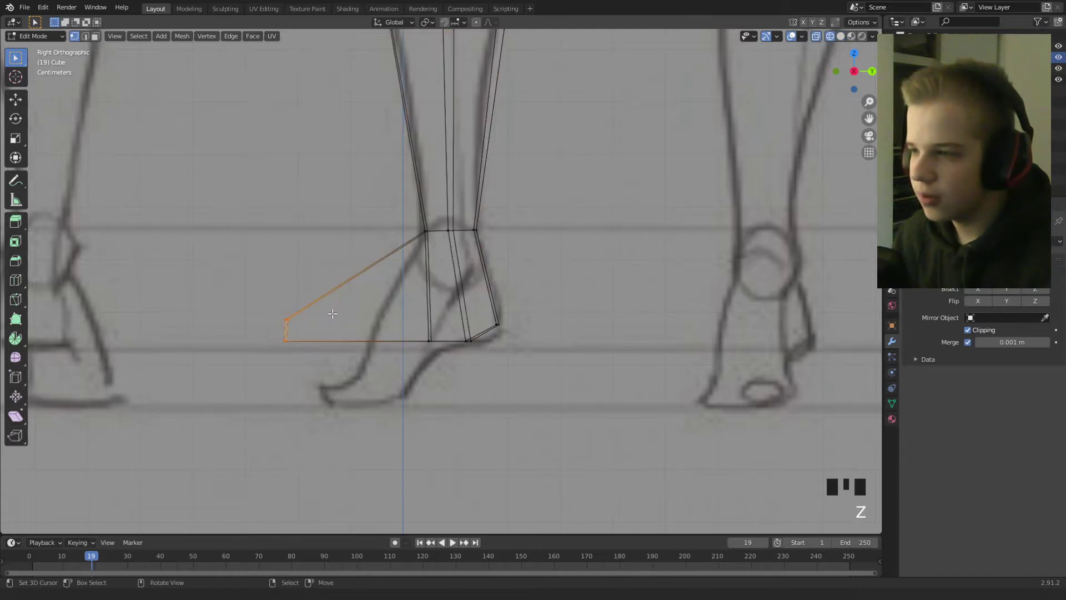
key("g")
left_click(373, 389)
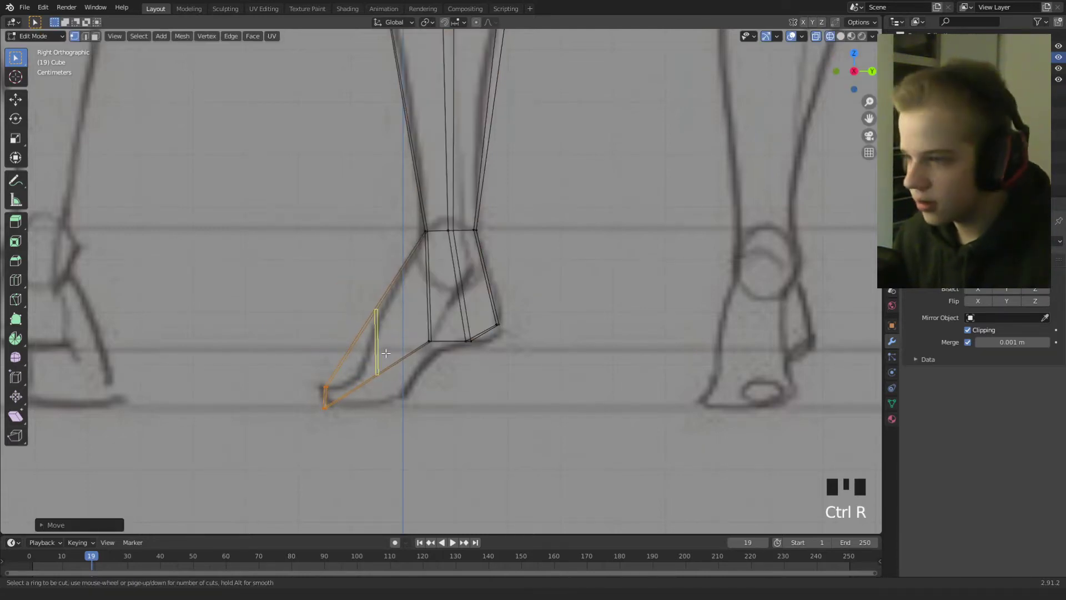
Add a centred loop cut across the foot and move it to the sketched ball of the foot.
left_click(386, 353)
right_click(386, 353)
key("g")
left_click(421, 376)
Move the loop cut's upper vertices down to the sketched bend above the toes, and clear the selection.
left_click_drag(348, 345, 401, 269)
key("g")
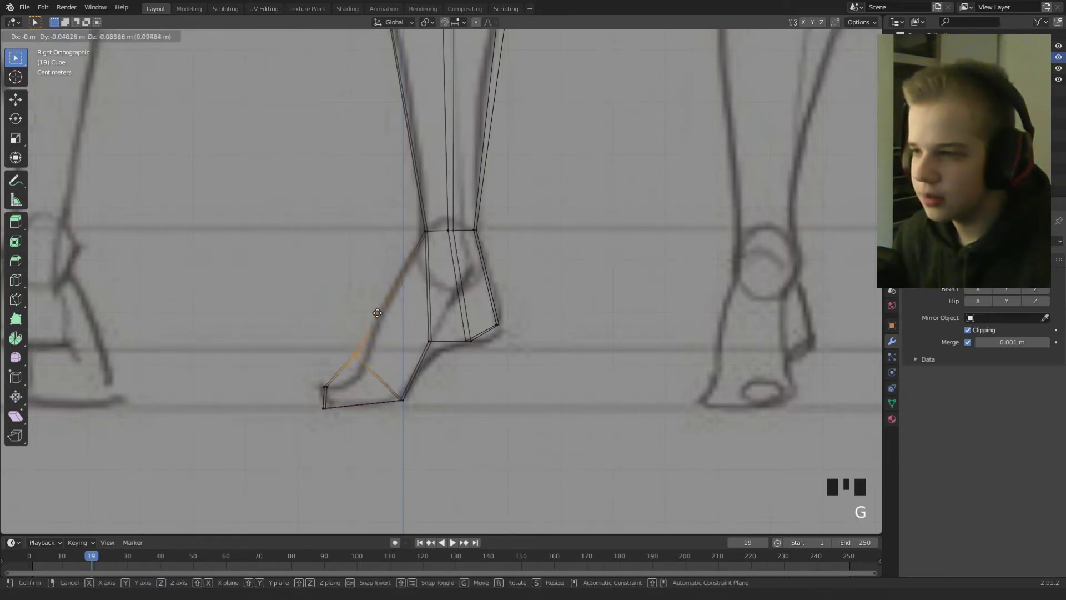
left_click(393, 284)
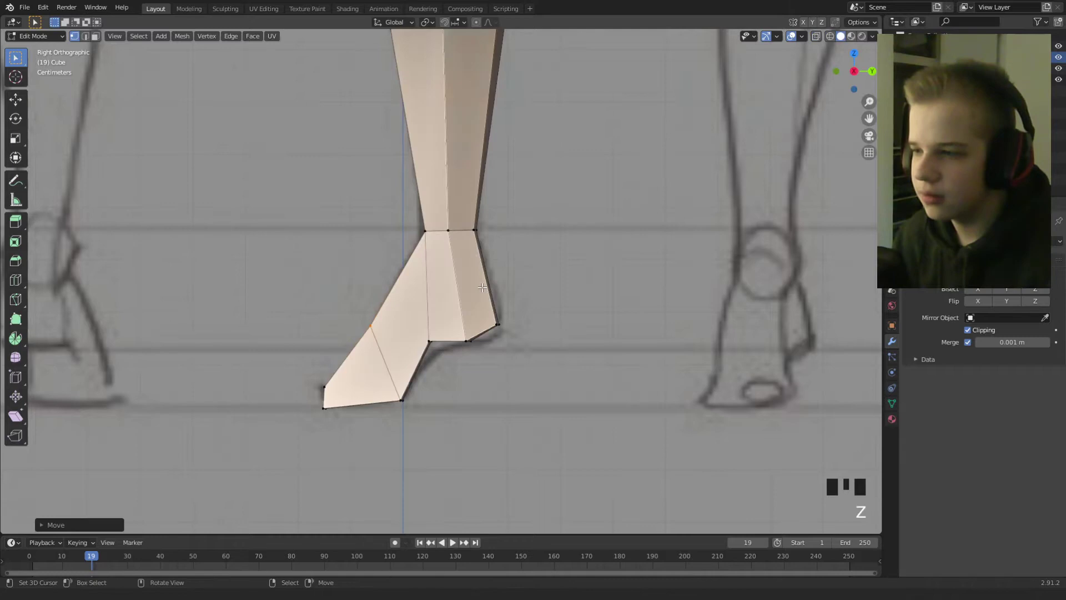
key("z")
key("z")
key("g")
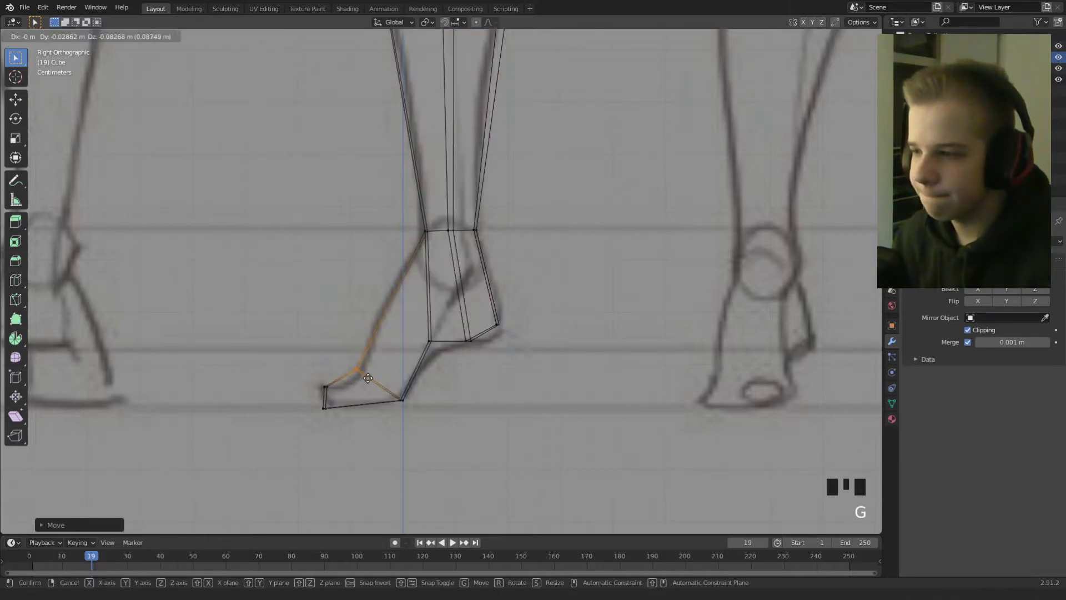
left_click(369, 380)
key("alt+a")
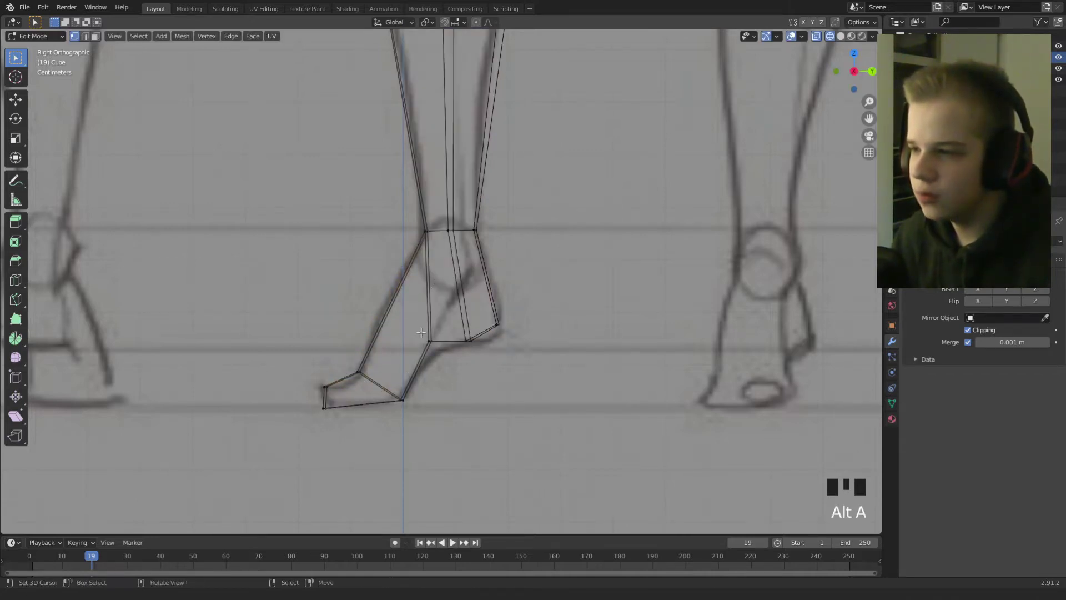
Snap the 3D cursor to the front ankle vertices and set the pivot point to 3D Cursor.
left_click_drag(426, 220, 428, 220)
key("shift+s")
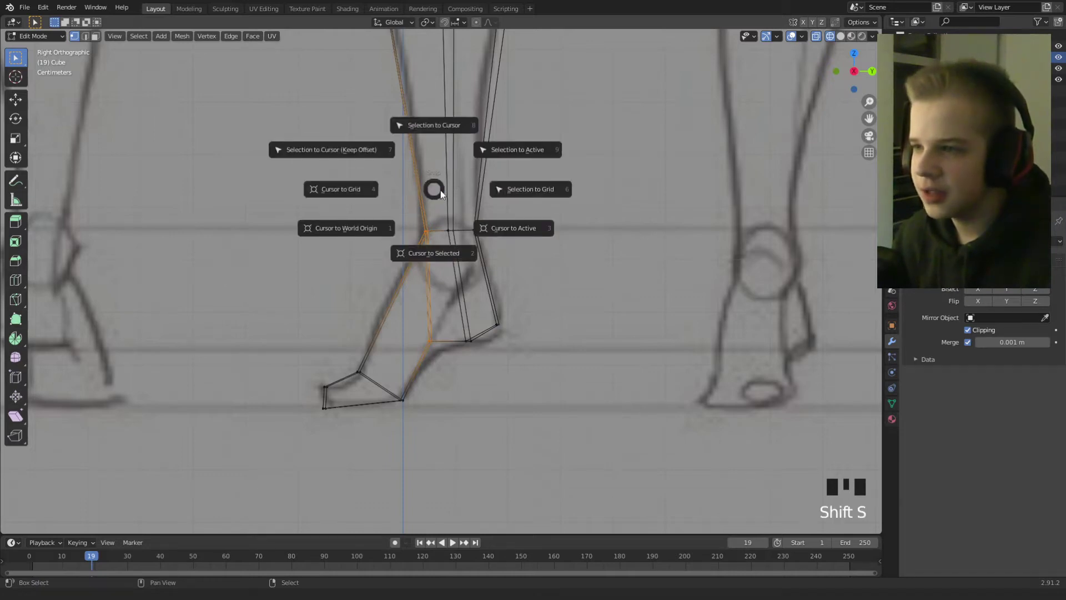
left_click(437, 255)
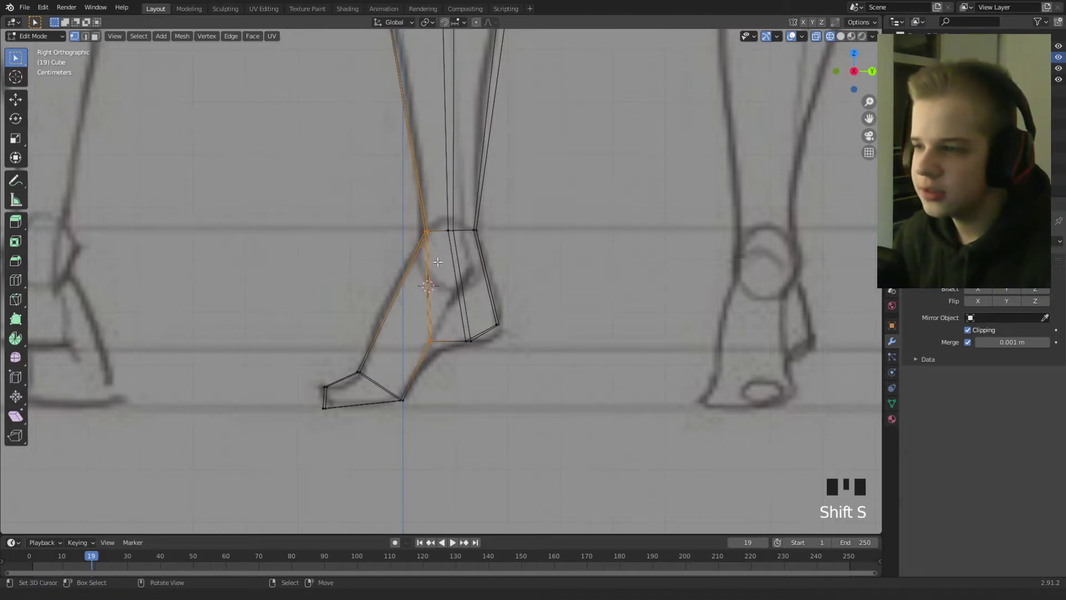
key("period")
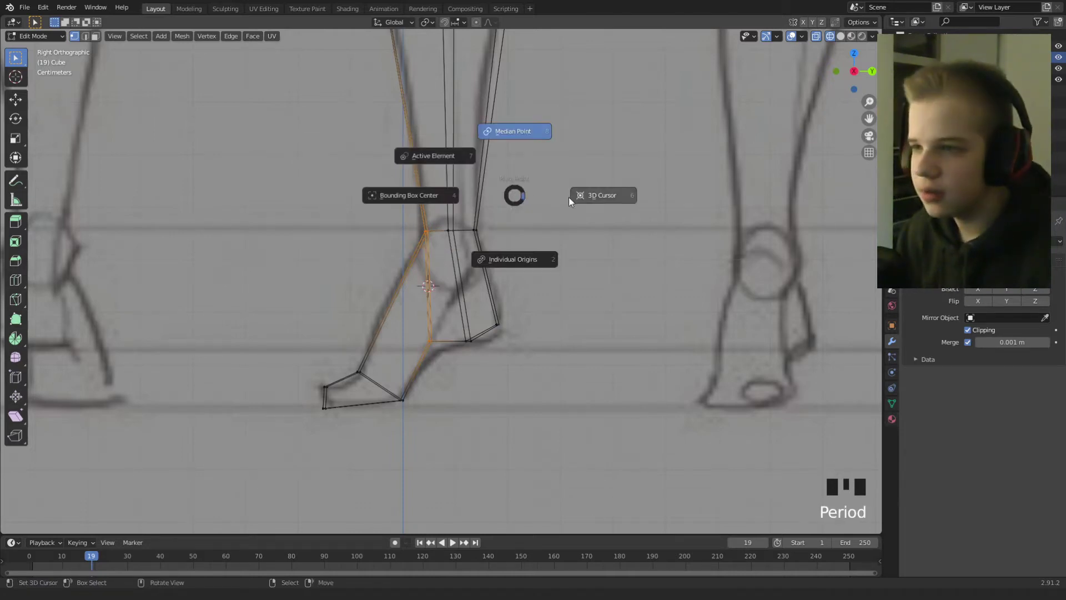
left_click(582, 197)
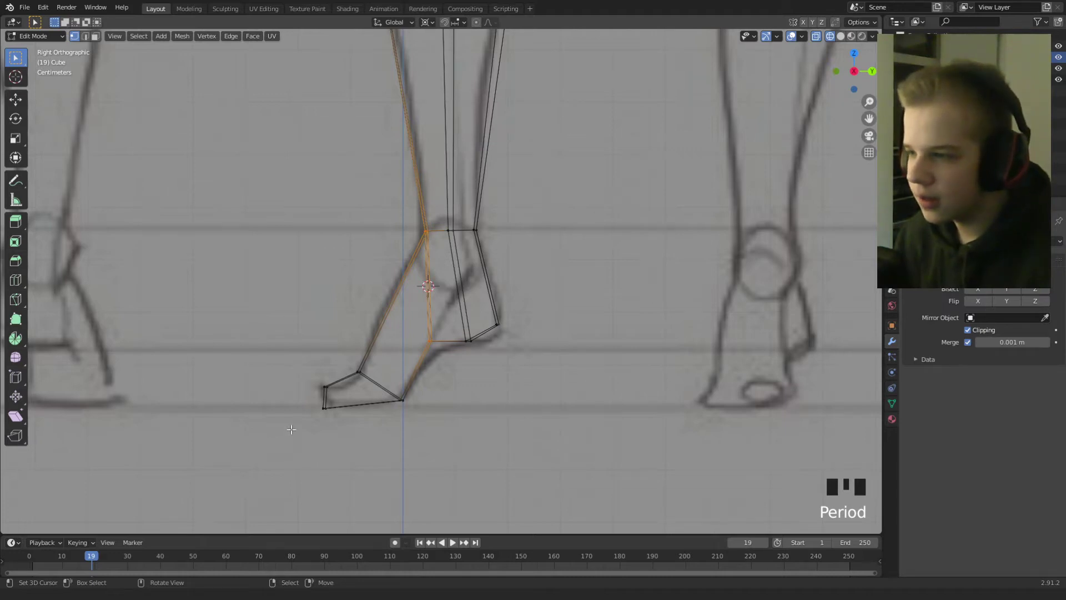
Rotate the front part of the foot upward around the ankle until the sole is roughly level.
left_click_drag(414, 331, 415, 331)
key("r")
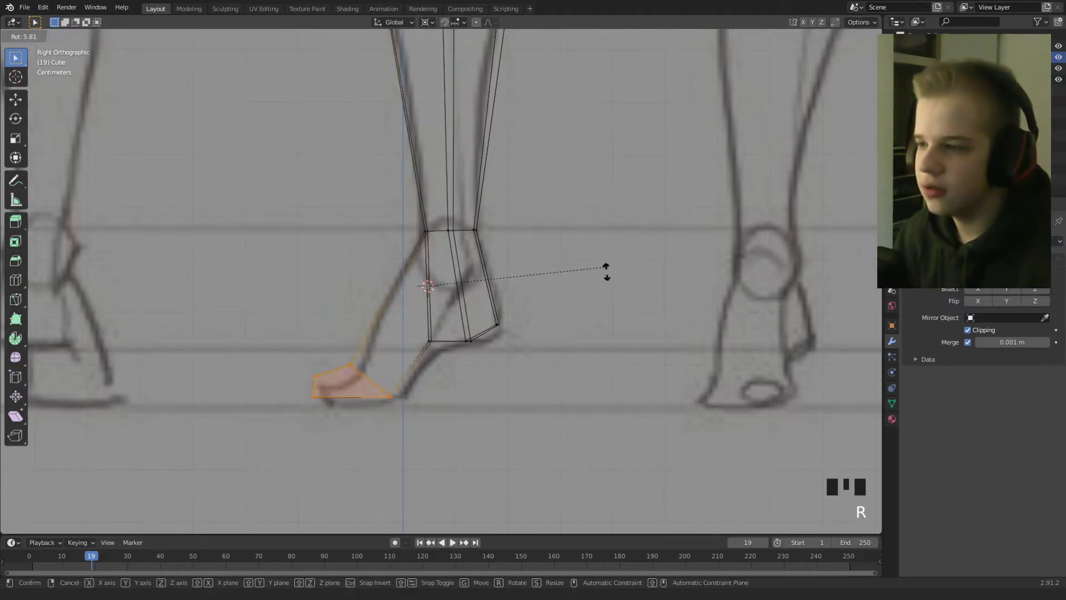
left_click(556, 372)
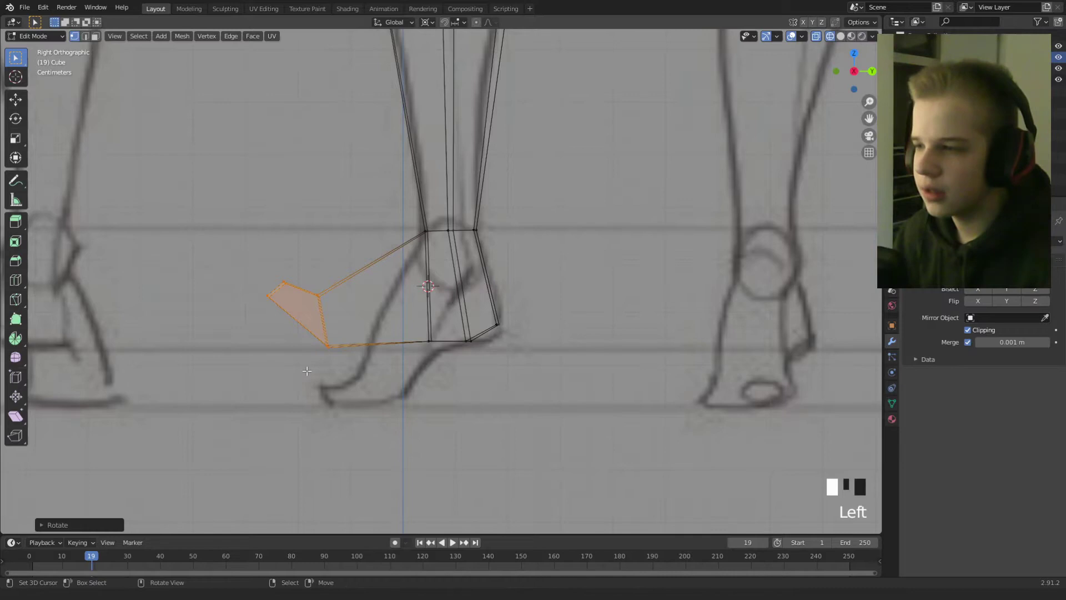
Snap the 3D cursor to the ball-of-foot vertices and rotate the toe tip down around it until the sole is flat.
left_click(328, 347)
key("shift+s")
left_click(364, 314)
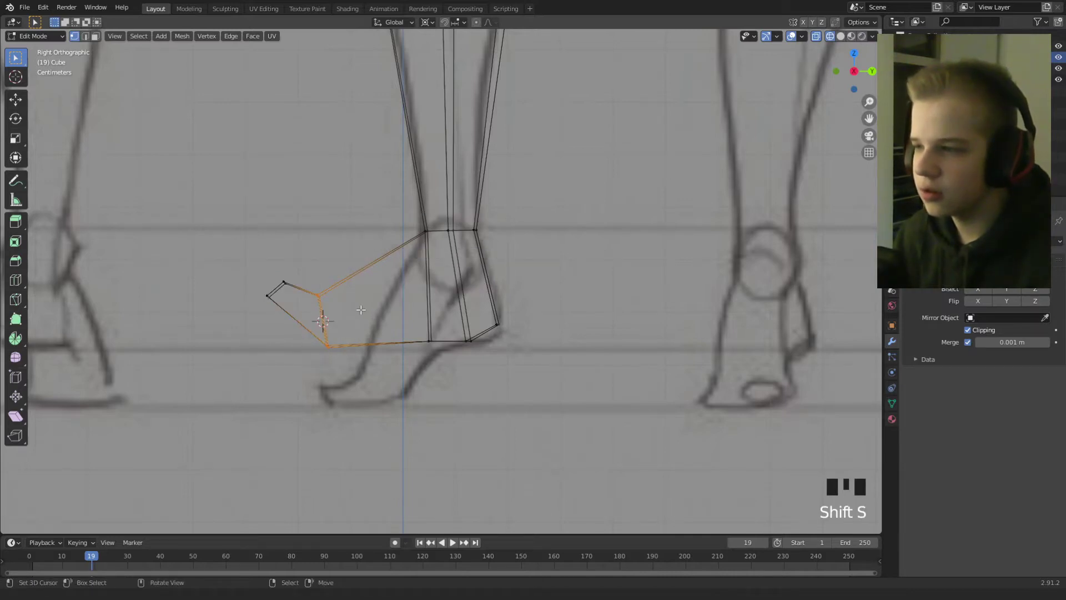
left_click_drag(302, 258, 302, 259)
key("r")
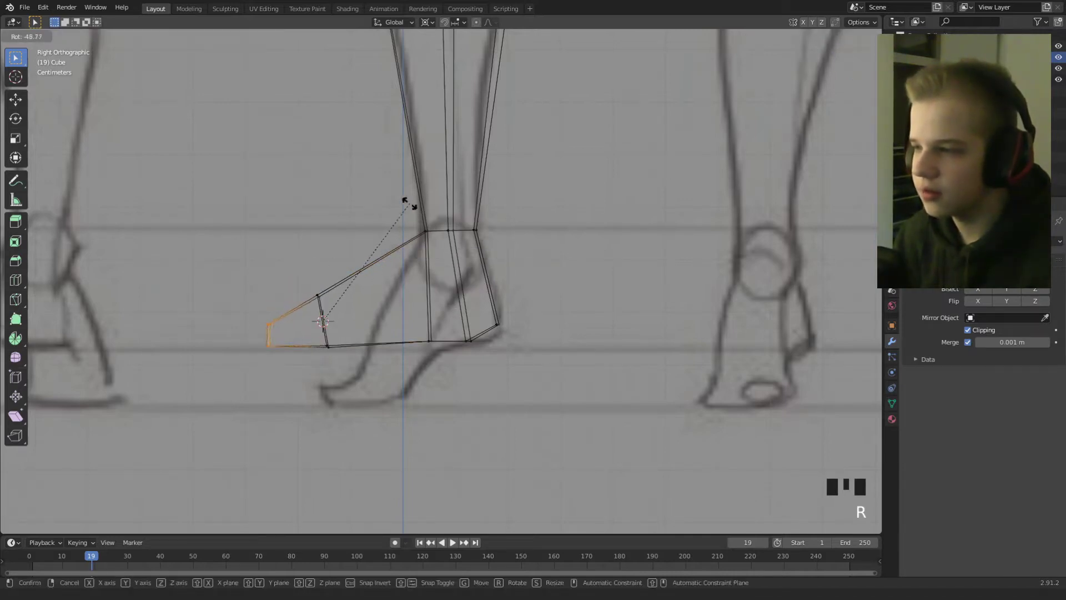
left_click(394, 222)
Lower the upper vertices at the toe bend by about 0.017 m in side view.
key("z")
key("z")
left_click_drag(294, 312, 351, 258)
key("g")
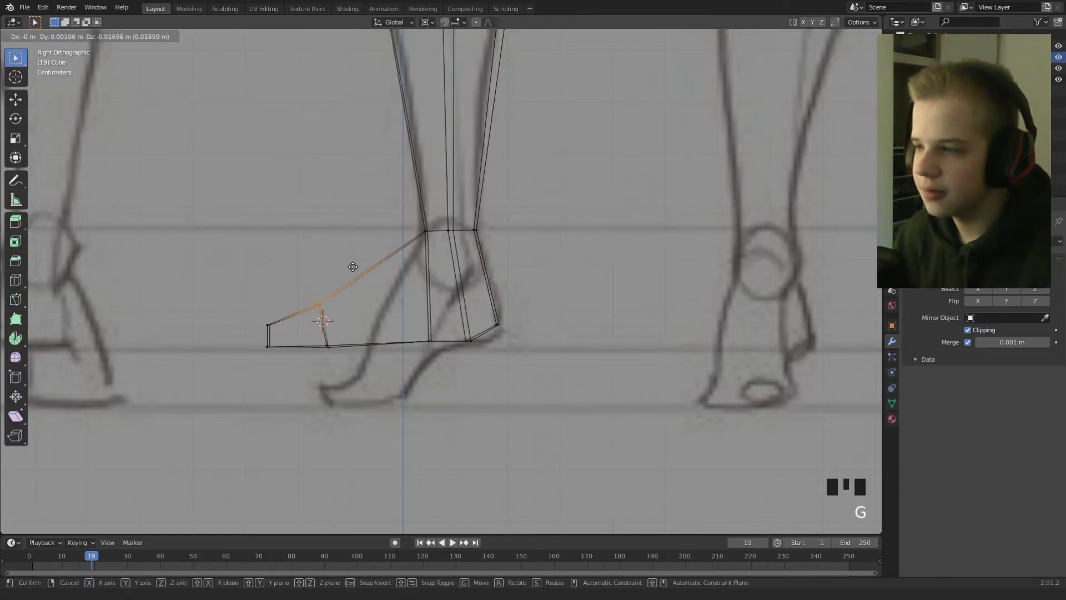
left_click(353, 267)
key("Tab")
Return the 3D cursor to the world origin and set the pivot point back to the selection's centre.
scroll(397, 276, "down", 3)
middle_click_drag(397, 276, 421, 284)
key("shift+s")
left_click(371, 304)
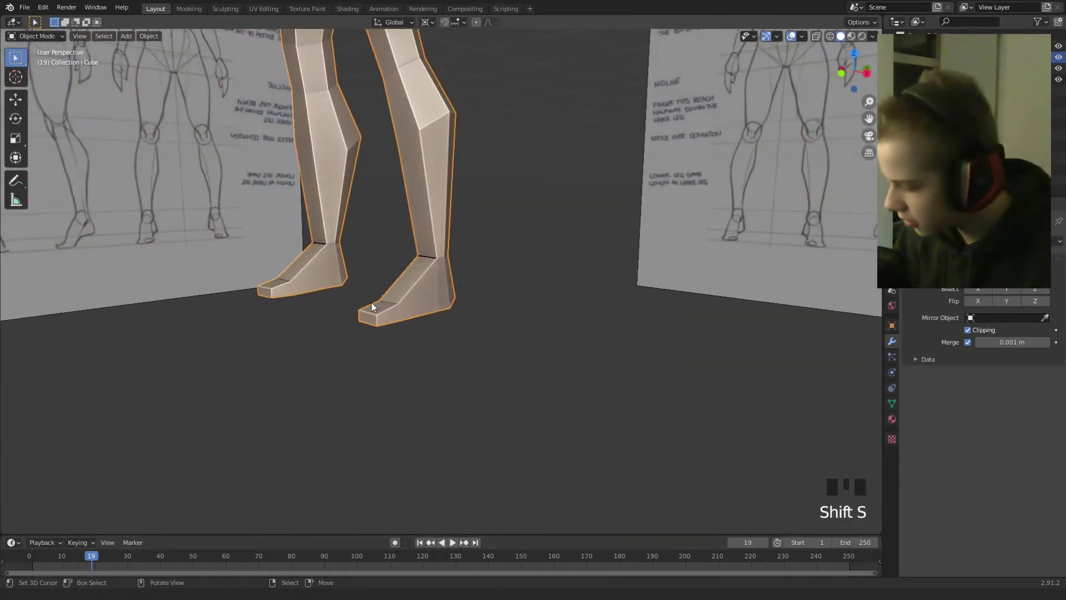
key("period")
left_click(394, 259)
Move the toe tip's outer edge outward along X by about 0.024 m, following the front sketch.
scroll(399, 248, "down", 5)
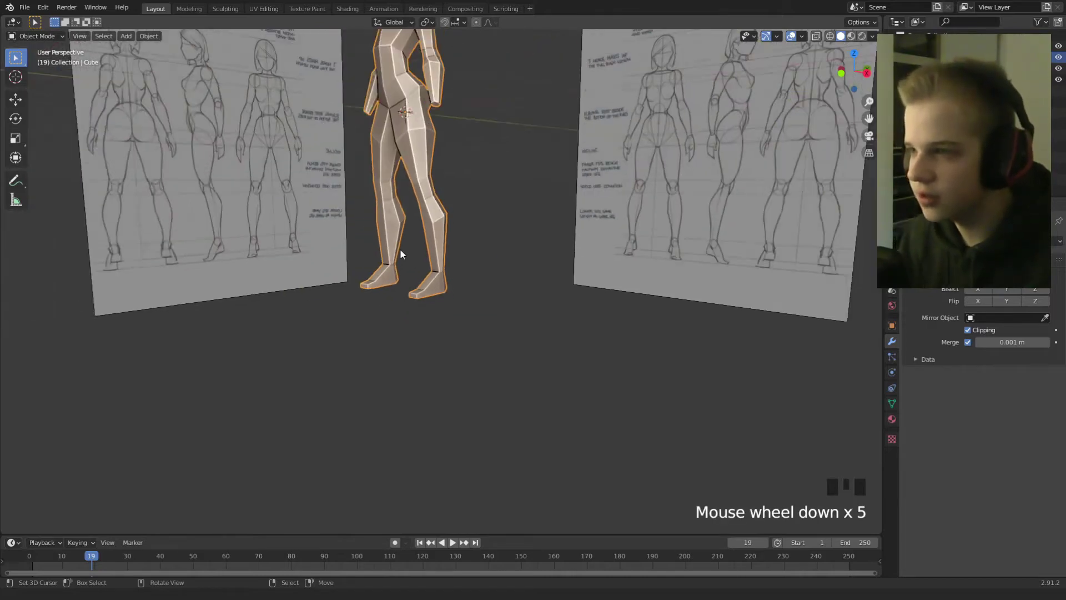
scroll(401, 252, "up", 1)
key("KP_1")
scroll(446, 259, "up", 7)
key("q")
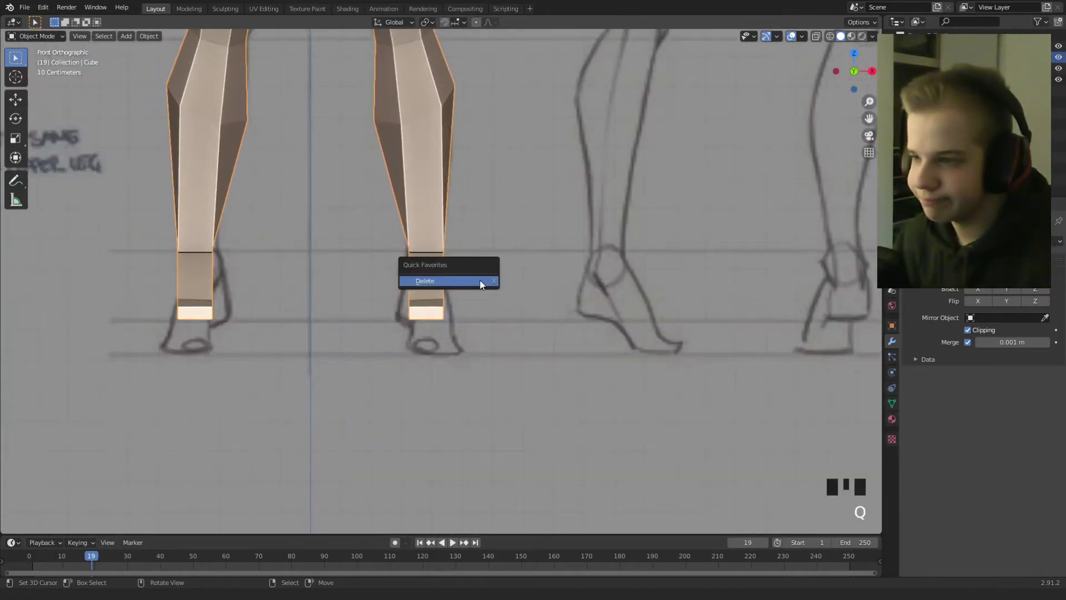
scroll(628, 257, "up", 6)
key("super")
key("Tab")
middle_click_drag(628, 258, 464, 285)
key("2")
key("KP_1")
scroll(476, 349, "up", 3)
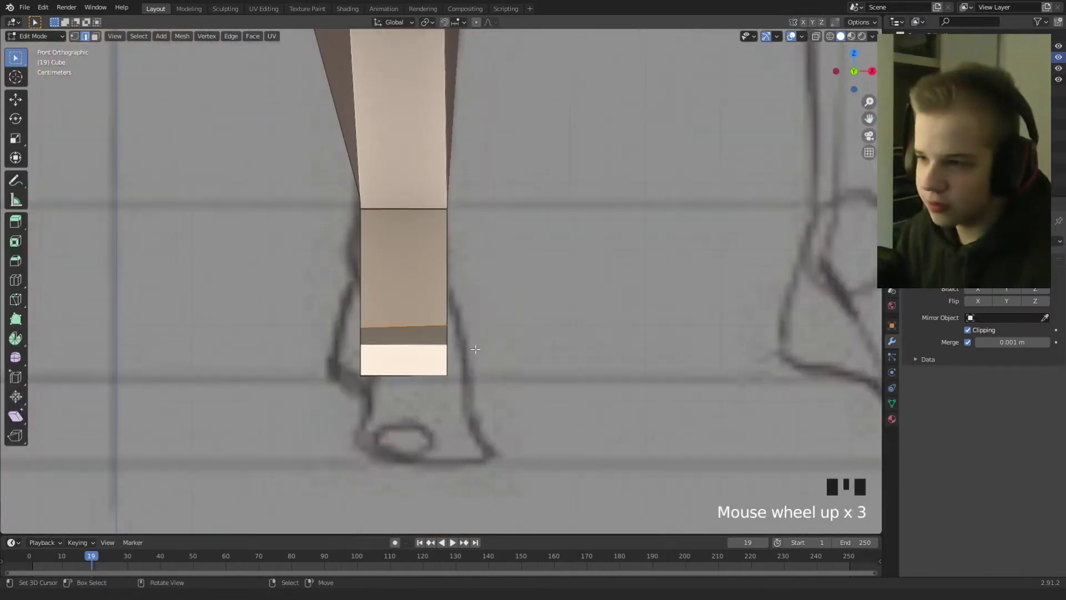
key("g")
key("x")
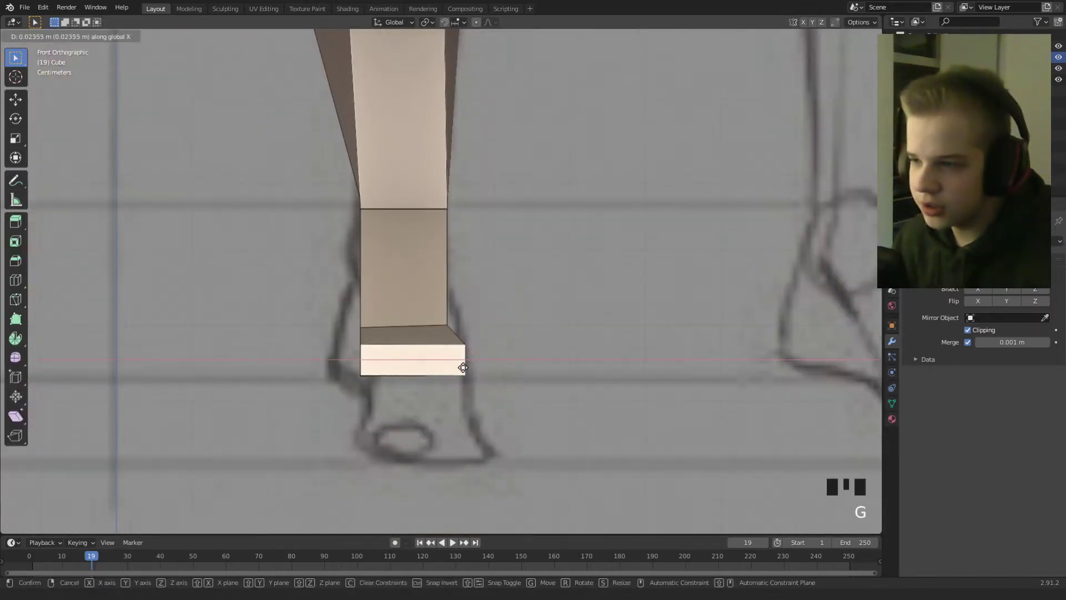
left_click(463, 367)
Isolate the foot by selecting it in side view, inverting the selection and hiding the rest of the mesh.
scroll(463, 367, "down", 4)
middle_click_drag(463, 367, 352, 374)
scroll(452, 289, "down", 2)
key("alt+a")
scroll(352, 374, "up", 1)
key("KP_3")
scroll(352, 374, "up", 5)
key("z")
left_click_drag(211, 403, 602, 160)
scroll(579, 212, "down", 5)
key("ctrl+i")
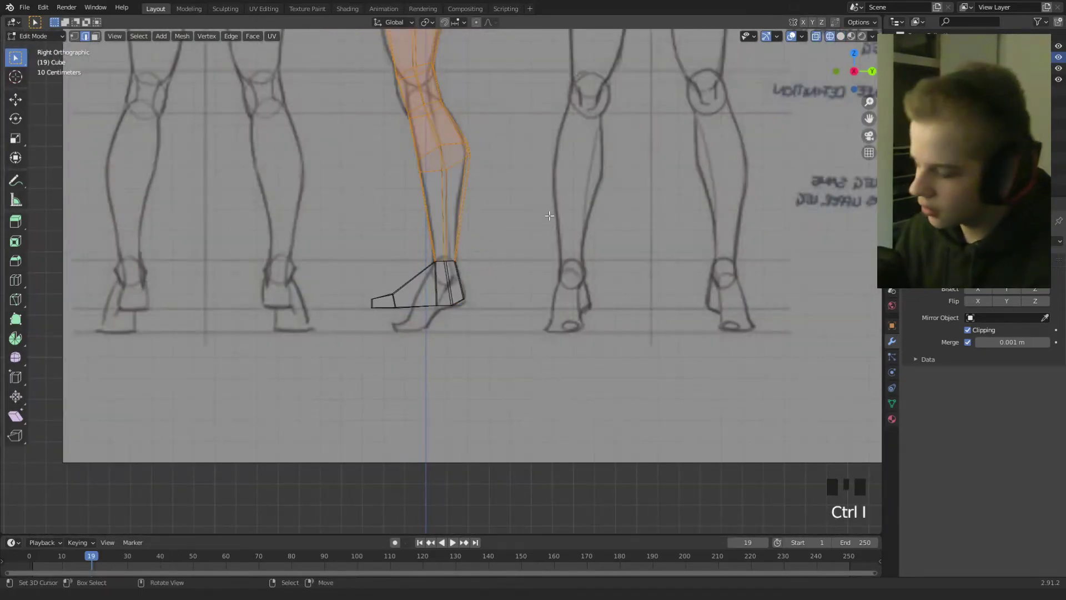
key("h")
key("z")
In bottom view, move the outer toe-tip vertices back toward the heel to slant the front of the foot.
mouse_move(541, 210)
middle_mouse_down()
mouse_move(552, 276)
mouse_move(568, 192)
middle_mouse_up()
key("Tab")
key("ctrl+KP_7")
key("Tab")
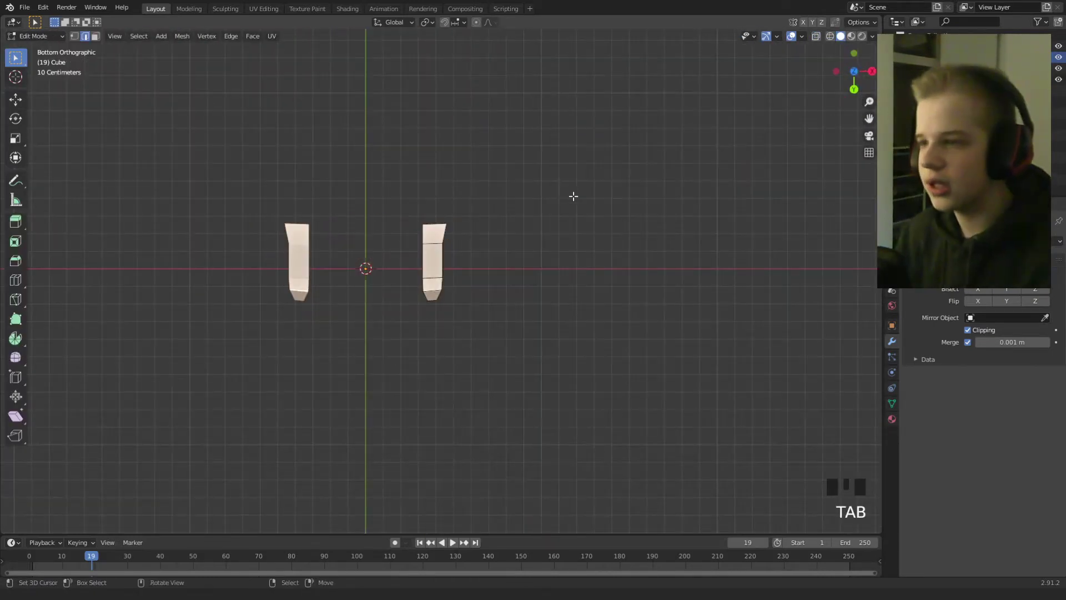
scroll(573, 196, "up", 7)
key("z")
middle_click_drag(427, 115, 426, 261, "shift")
scroll(425, 261, "up", 1)
key("1")
left_click_drag(425, 260, 537, 146)
key("g")
left_click(539, 203)
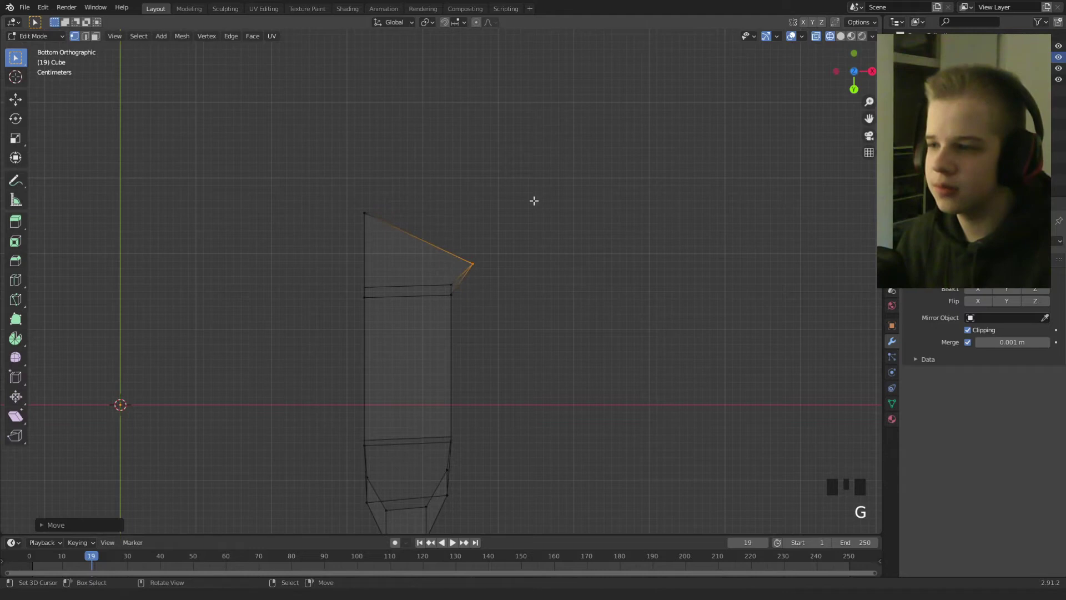
Move the outer ball-of-foot vertices back toward the heel and slightly outward.
left_click_drag(420, 322, 466, 274)
key("g")
left_click(473, 336)
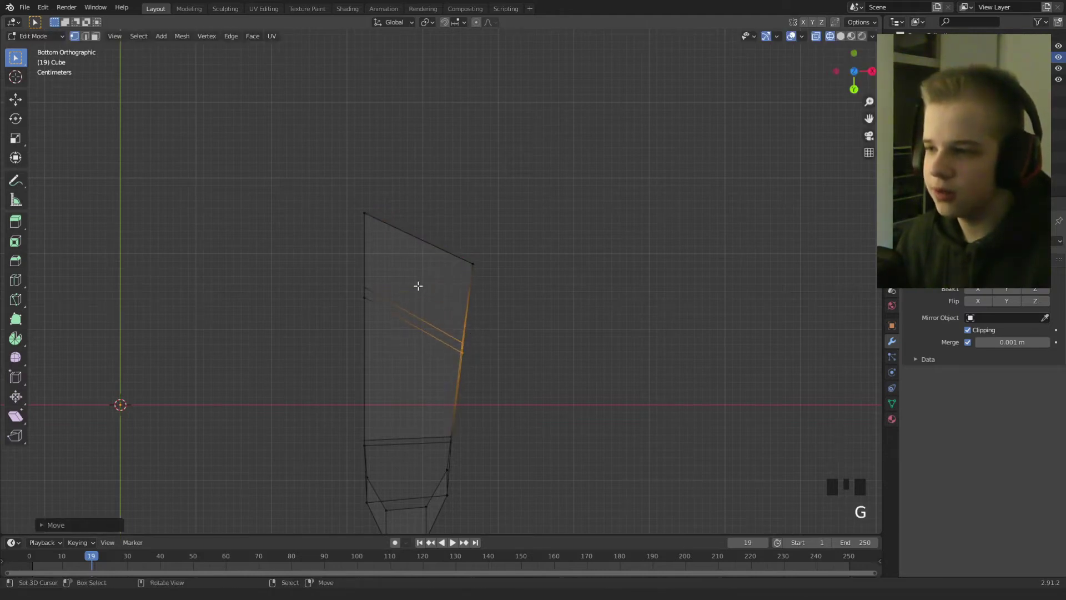
Bevel the inner toe-tip vertices to cut off the pointed corner of the big toe.
left_click_drag(300, 273, 447, 161)
key("g")
left_click(449, 152)
key("ctrl+b")
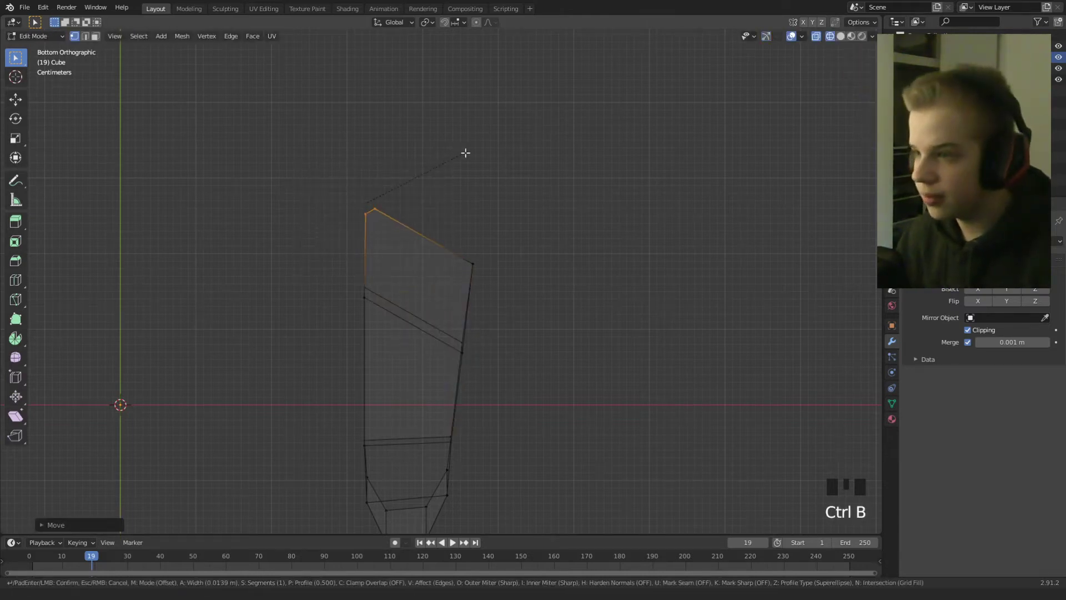
right_click(486, 151)
Move the inner ball-of-foot vertices about 0.02 m toward the body's centre and 0.03 m back toward the heel.
left_click_drag(326, 336, 403, 261)
key("g")
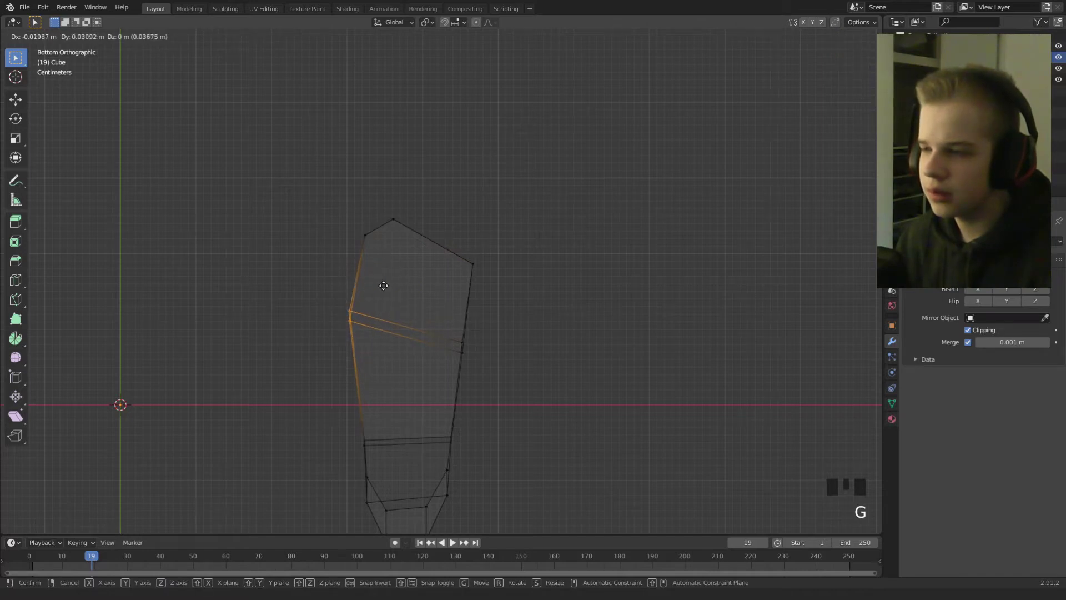
left_click(383, 286)
Reposition the toe-tip and inner ball-of-foot vertices in bottom view to give the front of the foot a rounded outline.
scroll(510, 167, "down", 2)
left_click_drag(383, 220, 440, 177)
key("g")
left_click(452, 167)
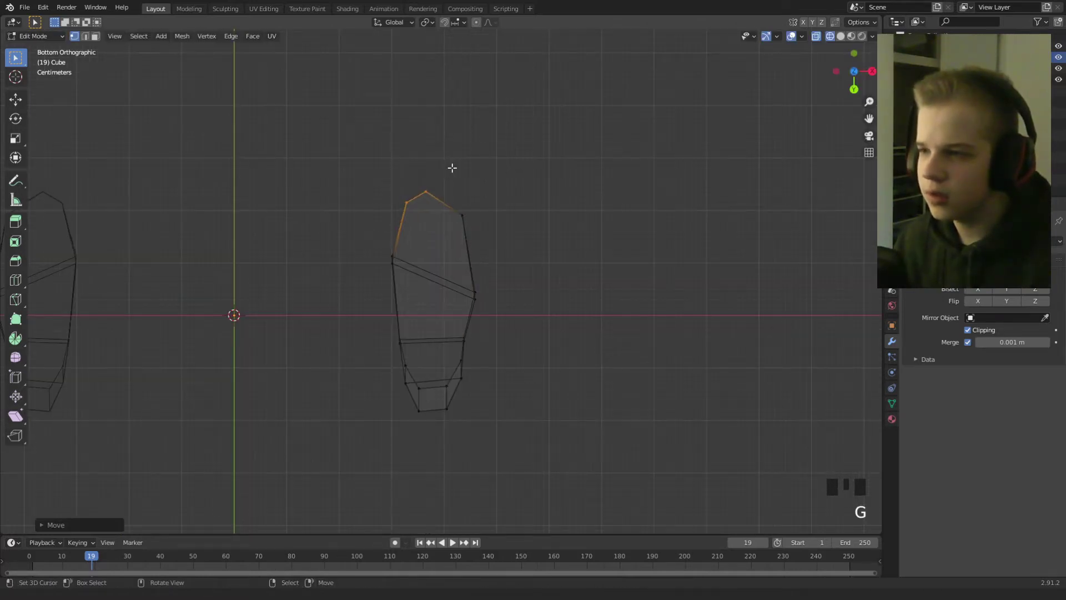
key("g")
left_click(411, 219)
left_click_drag(345, 297, 416, 229)
key("g")
left_click(414, 236)
Leave mesh editing and inspect the reshaped feet from below and from the side in solid shading.
key("z")
key("Tab")
scroll(527, 253, "down", 5)
middle_click_drag(530, 260, 517, 383)
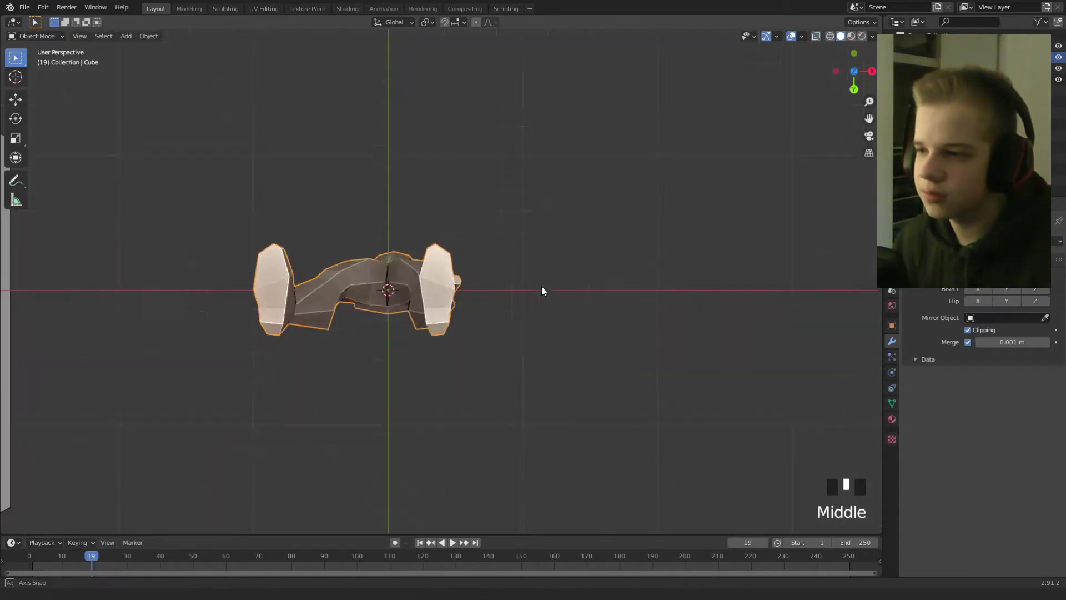
scroll(487, 285, "up", 2)
left_click(486, 283)
mouse_move(484, 282)
middle_mouse_down()
mouse_move(397, 309)
mouse_move(334, 256)
middle_mouse_up()
In side view, nudge the upper ball-of-foot vertices to refine the slope from instep to toes.
key("KP_3")
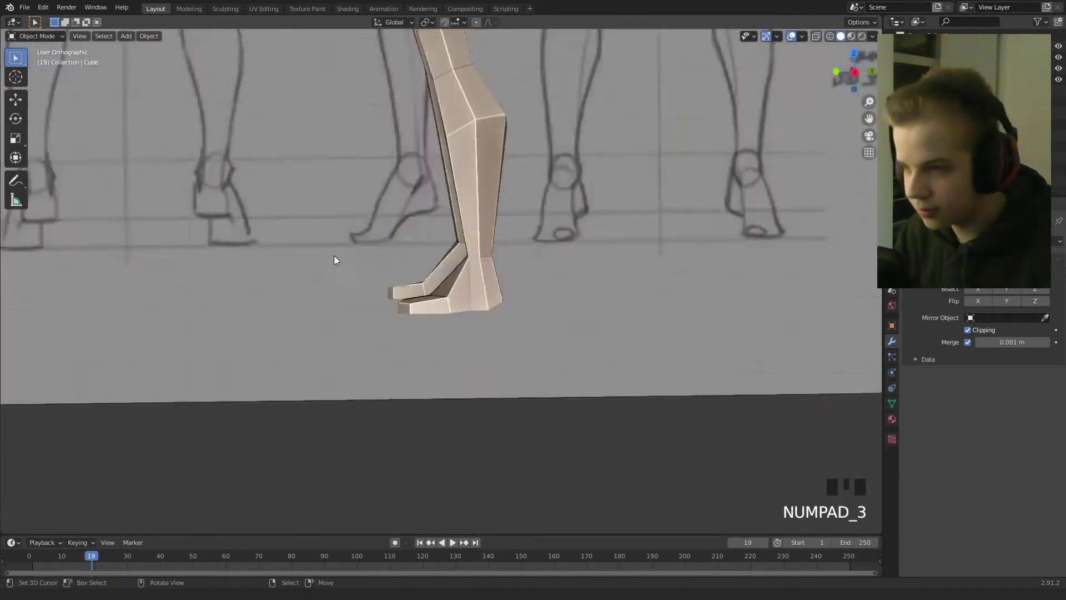
scroll(369, 271, "up", 4)
key("Tab")
key("z")
key("4")
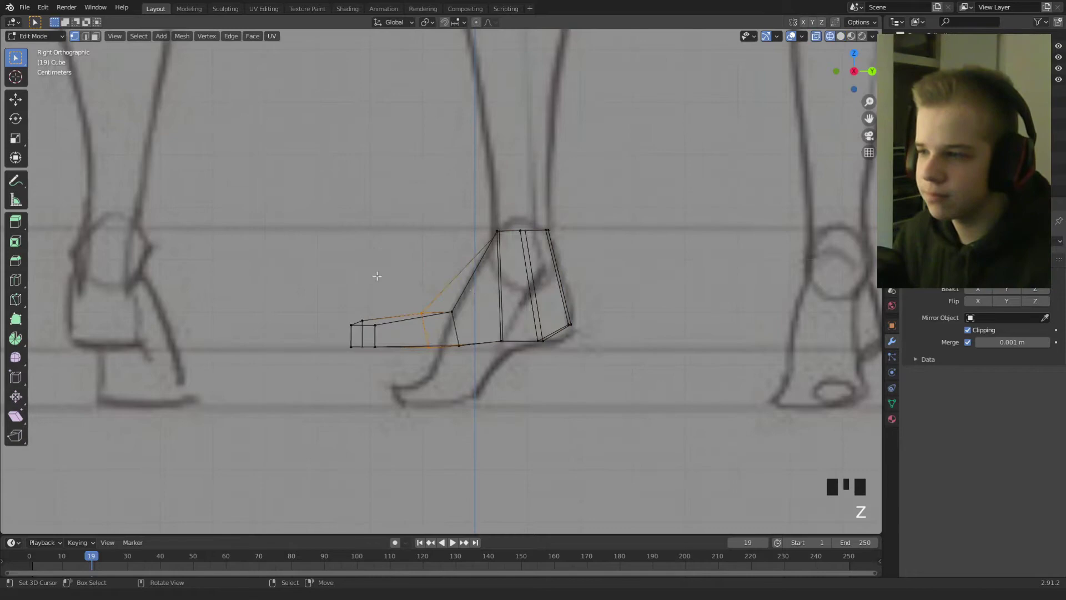
scroll(404, 337, "up", 3)
left_click_drag(442, 357, 466, 314)
key("g")
left_click(502, 288)
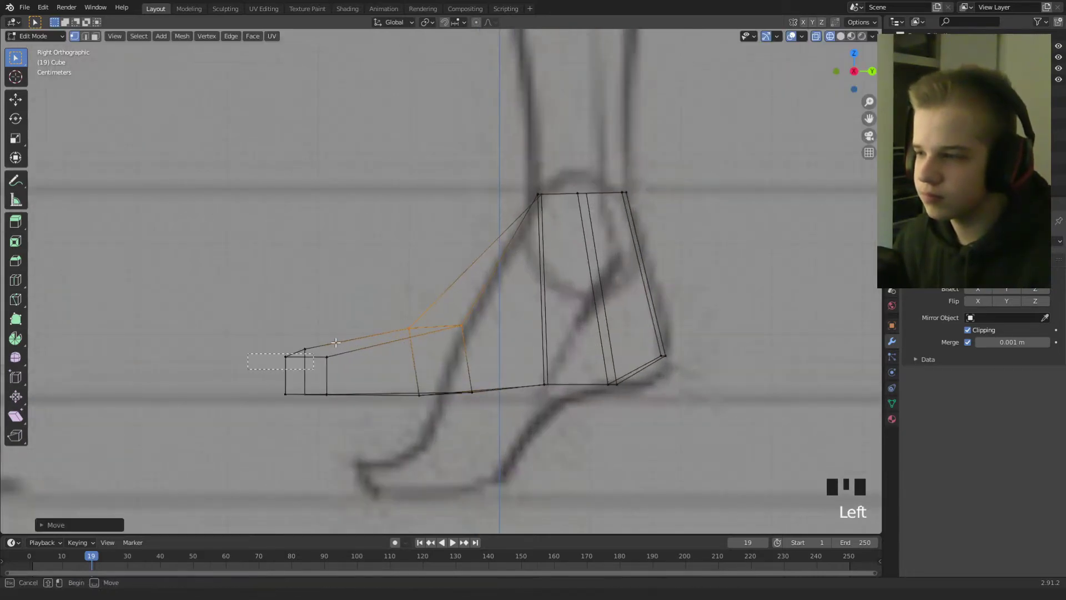
Lower the toe tip's upper vertices to make the toes thinner, and leave mesh editing.
left_click_drag(335, 342, 337, 341)
key("g")
left_click(383, 313)
key("Tab")
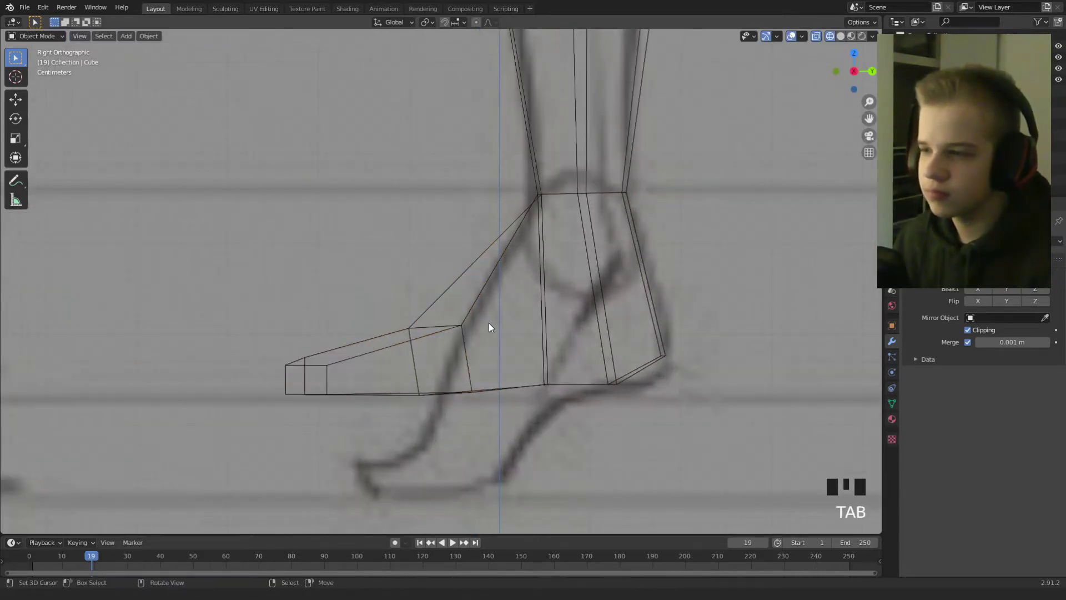
Reveal the hidden parts of the body mesh in front view and clear the selection.
key("z")
key("6")
scroll(488, 323, "down", 4)
mouse_move(525, 324)
middle_mouse_down()
mouse_move(510, 341)
mouse_move(607, 300)
mouse_move(548, 314)
mouse_move(376, 219)
mouse_move(228, 317)
mouse_move(98, 321)
mouse_move(202, 342)
mouse_move(288, 319)
mouse_move(439, 324)
middle_mouse_up()
scroll(548, 314, "down", 5)
key("KP_1")
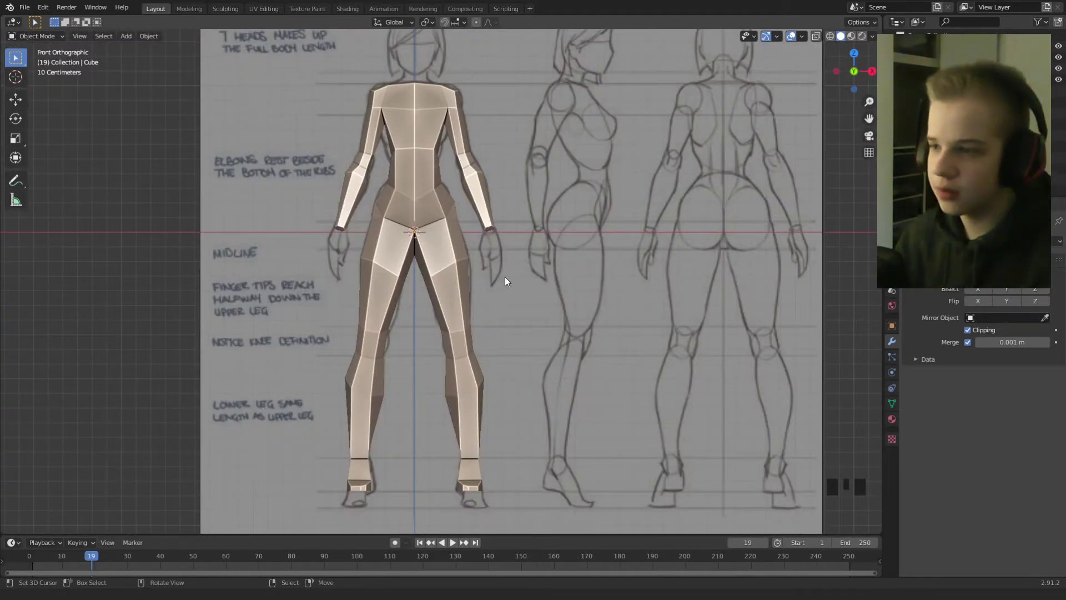
key("Tab")
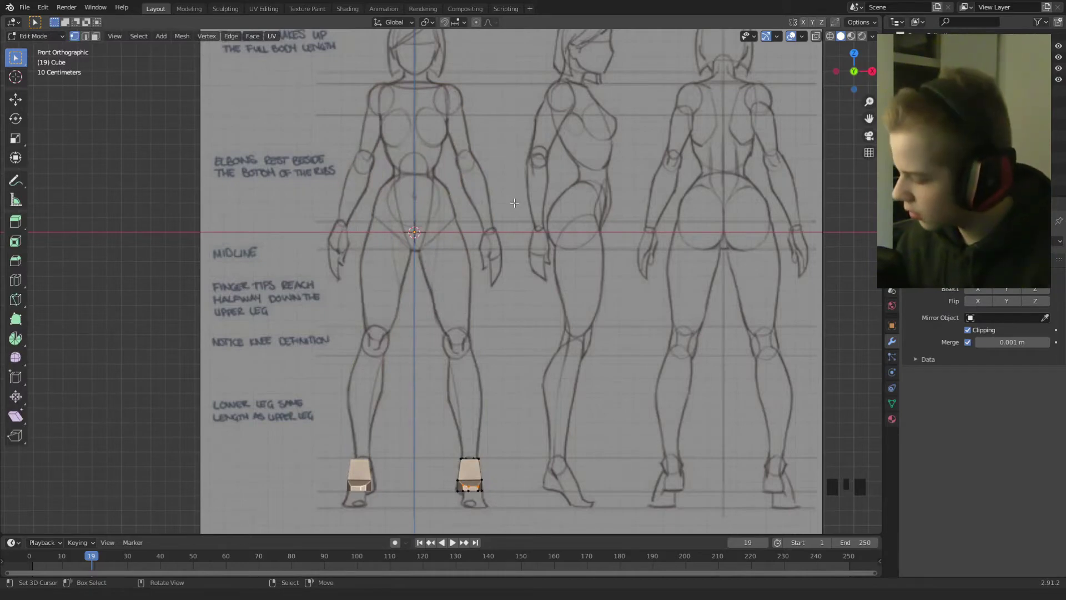
key("alt+h")
key("alt+a")
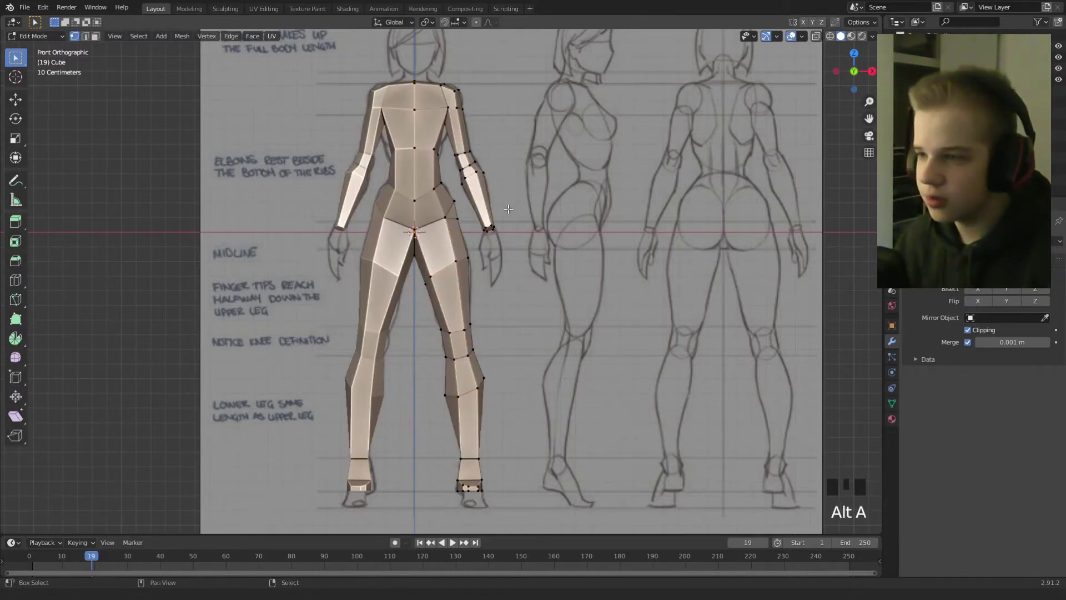
Try to scale down the edge loop around the calf to match the front sketch.
scroll(510, 206, "down", 2)
scroll(476, 234, "up", 4)
key("z")
middle_click_drag(476, 234, 451, 287, "shift")
key("alt+a")
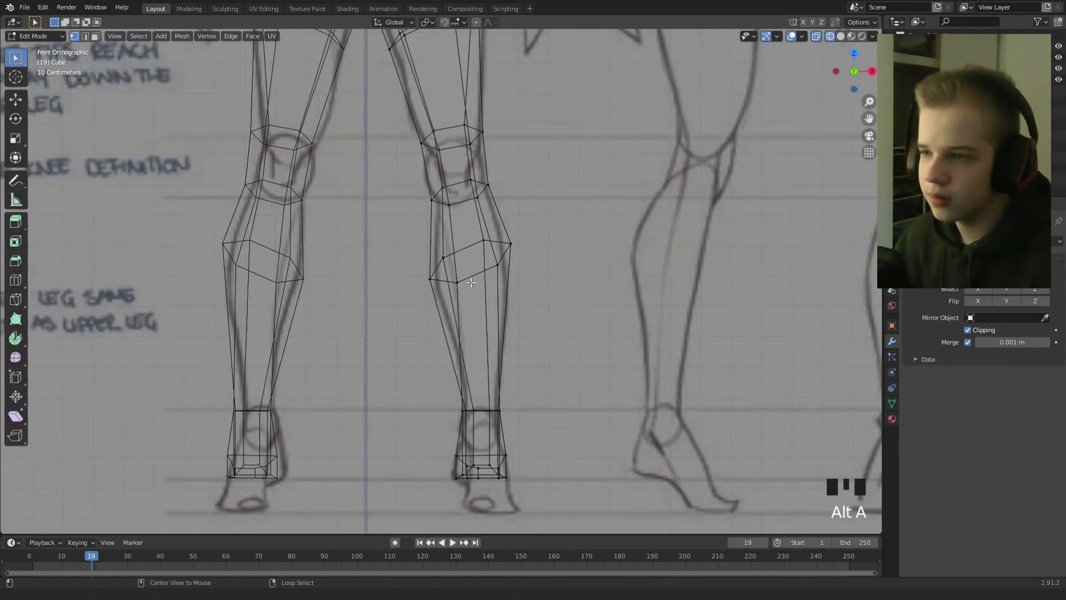
right_click(471, 277, "alt+shift")
key("z")
key("s")
left_click(711, 266)
key("z")
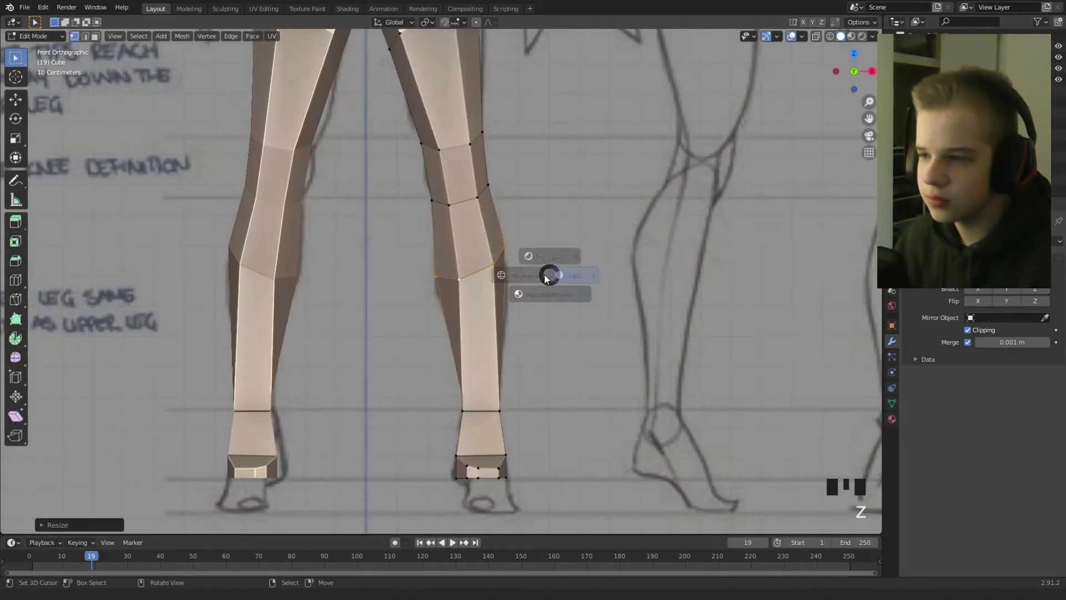
Undo the last scaling of the calf's edge loop.
scroll(483, 326, "up", 1)
key("z")
key("z")
key("z")
key("ctrl+z")
key("ctrl+z")
key("z")
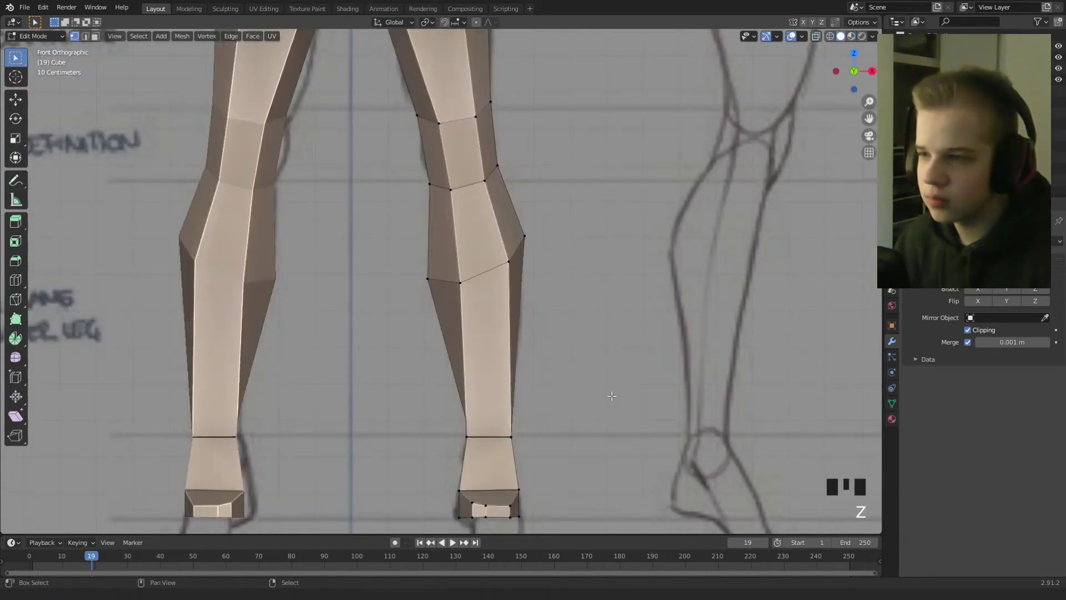
Scale the ankle vertices down to about 0.9 to fit the front sketch's ankle width.
scroll(614, 395, "up", 2)
middle_click_drag(596, 467, 578, 336, "shift")
key("alt+a")
key("z")
left_click_drag(428, 401, 602, 347)
key("s")
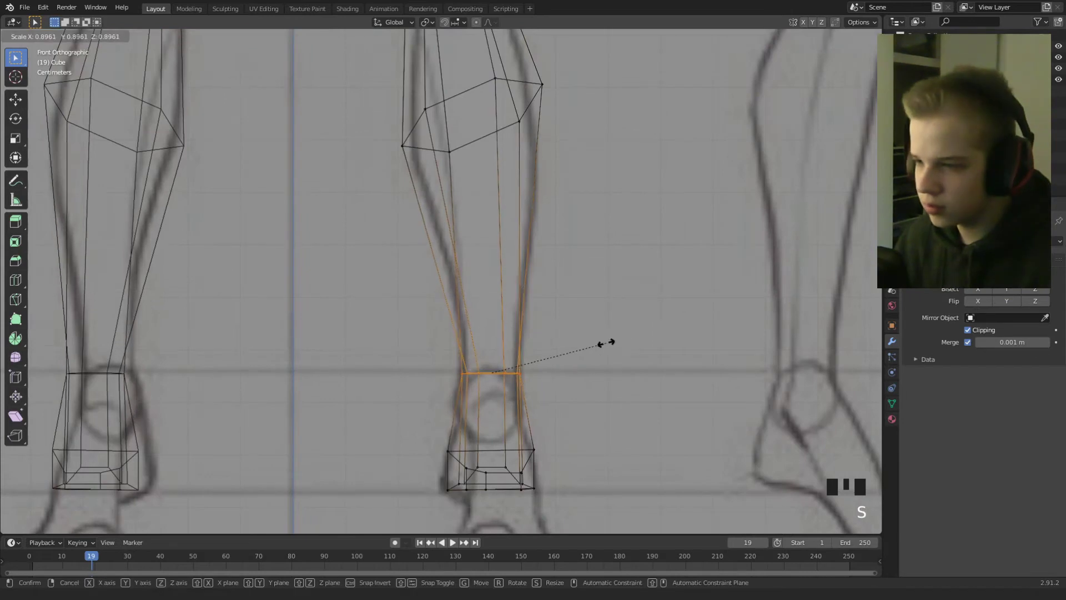
left_click(608, 343)
key("z")
Move the front ankle's inner and outer vertices toward each other in front view.
scroll(579, 289, "down", 2)
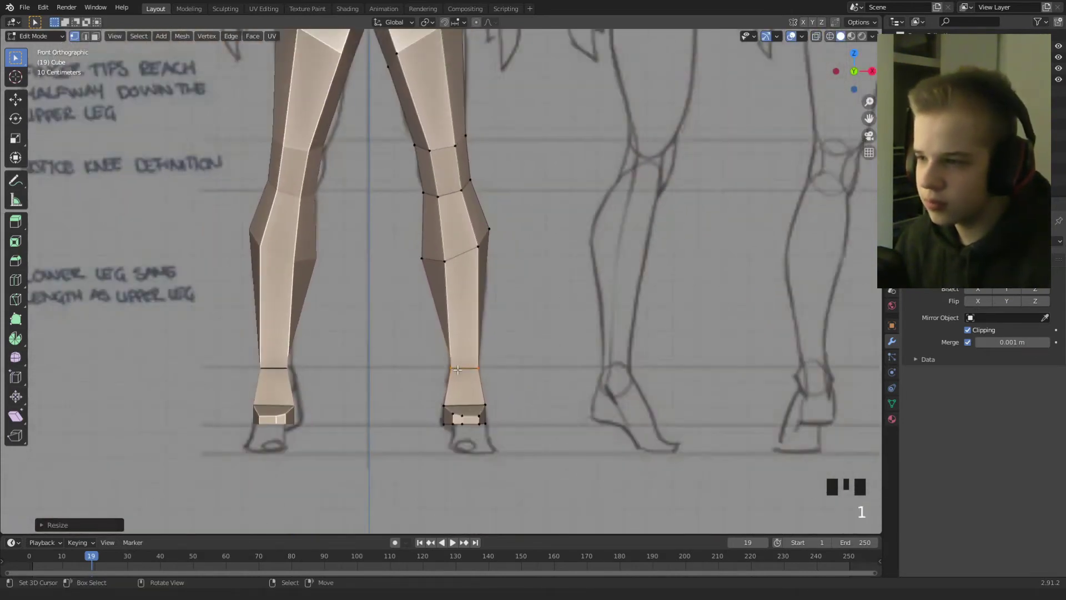
middle_click_drag(579, 289, 578, 216, "shift")
scroll(500, 339, "up", 5)
key("g")
left_click(511, 342)
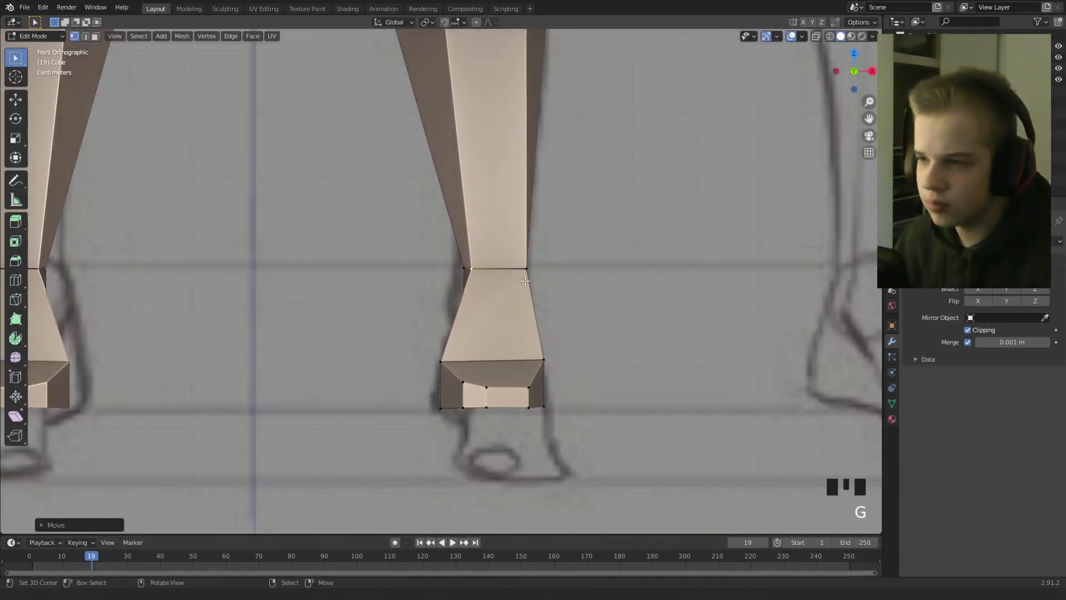
left_click(523, 269)
key("g")
left_click(513, 275)
Narrow the instep by moving the outer and inner upper ball-of-foot vertices toward the foot's middle, and leave mesh editing.
key("g")
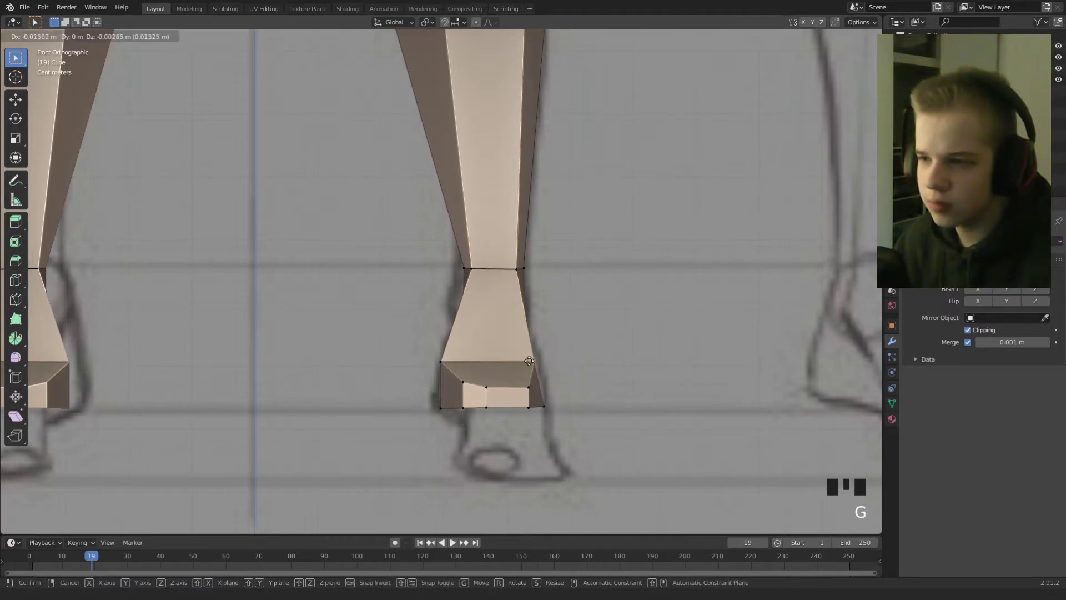
left_click(528, 360)
right_click(451, 362)
key("g")
left_click(462, 362)
key("Tab")
Select the edge loop around the calf and scale it narrower along X to match the front sketch.
middle_click_drag(462, 362, 528, 235)
scroll(447, 233, "down", 3)
key("KP_1")
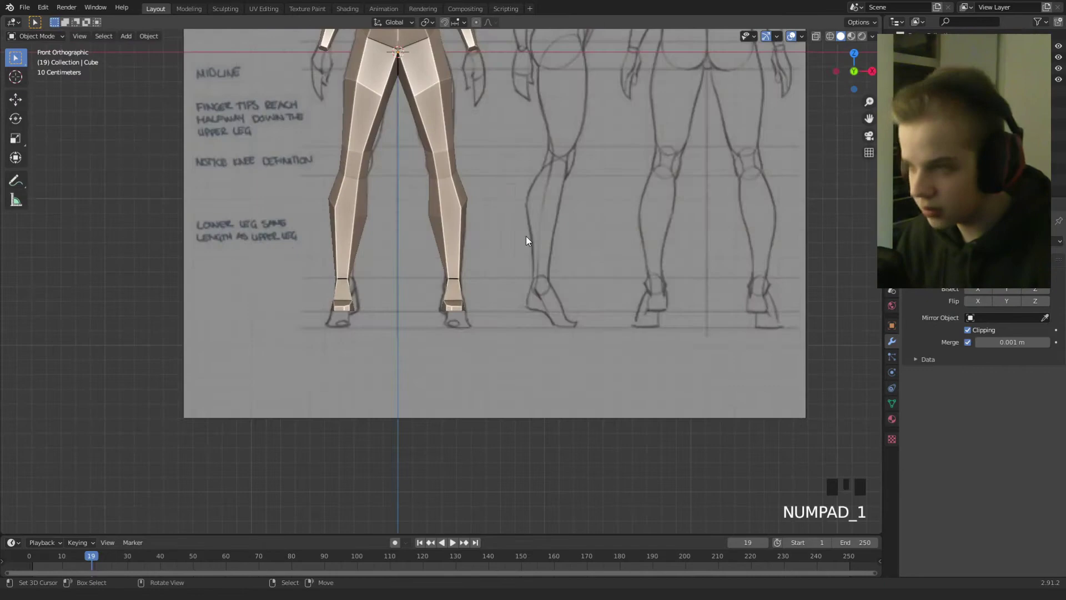
scroll(525, 235, "down", 4)
scroll(501, 174, "up", 6)
key("Tab")
key("alt+a")
right_click(440, 317, "alt+shift")
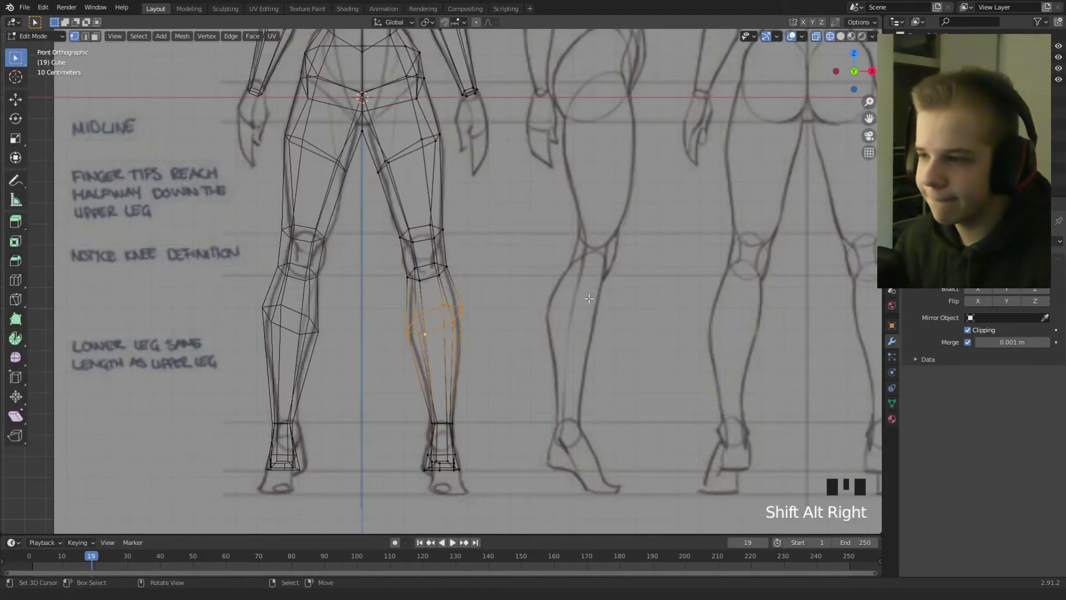
scroll(440, 317, "up", 4)
key("s")
key("x")
left_click(575, 309)
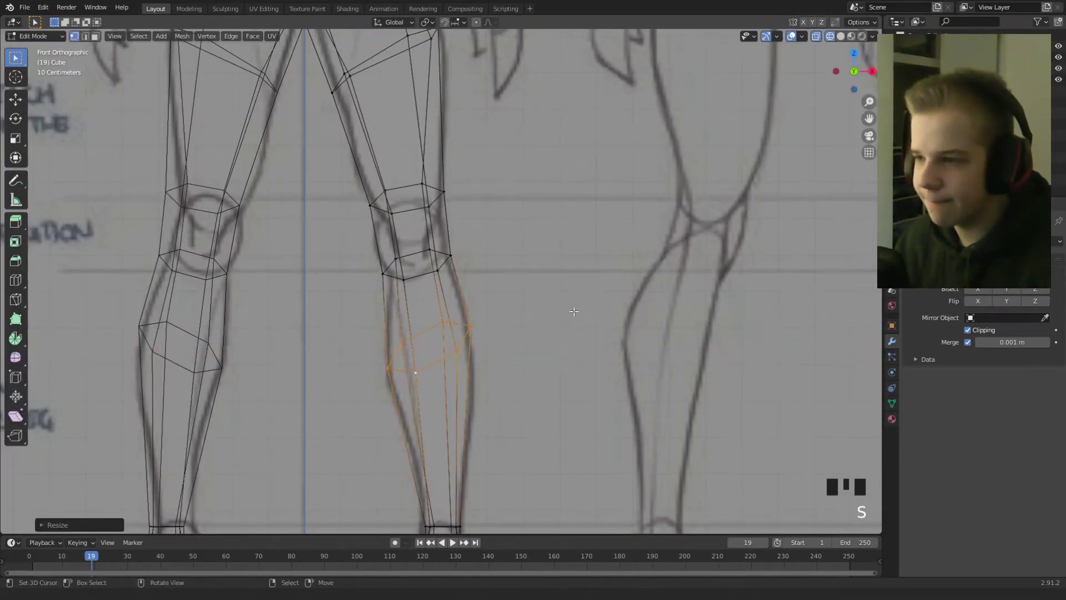
Flatten the calf edge loop along Z, rotate it slightly to follow the front sketch, and leave mesh editing.
key("z")
left_click(598, 309)
key("r")
left_click(599, 316)
key("Tab")
scroll(598, 318, "down", 5)
middle_click_drag(598, 318, 474, 319)
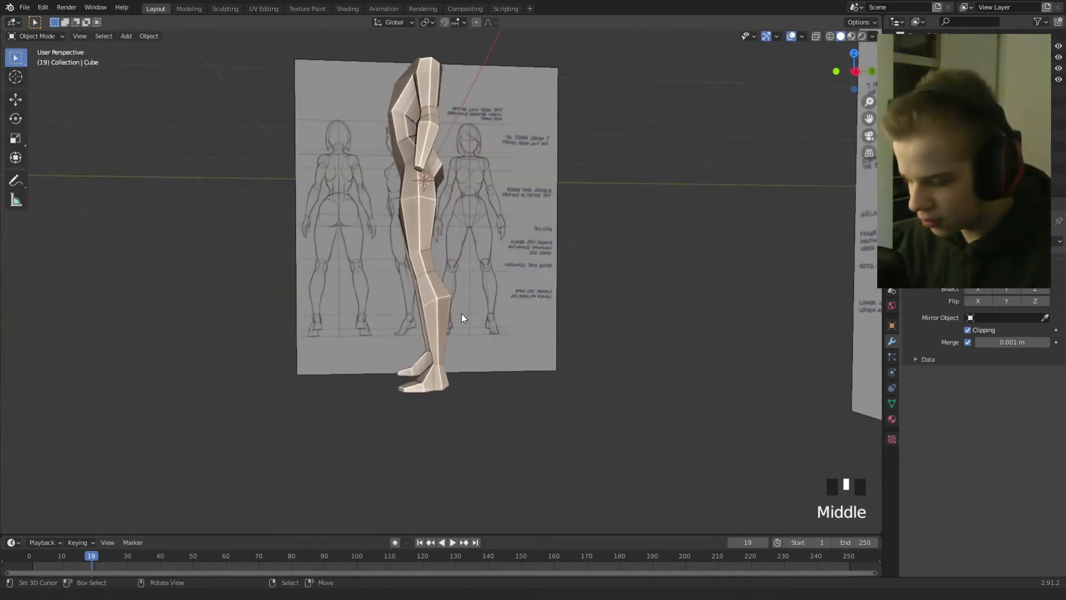
Select the edge loop just below the knee in front view and scale it down to match the sketch.
key("KP_1")
scroll(493, 294, "up", 5)
key("alt+z")
key("Tab")
key("alt+a")
right_click(420, 274, "alt")
key("s")
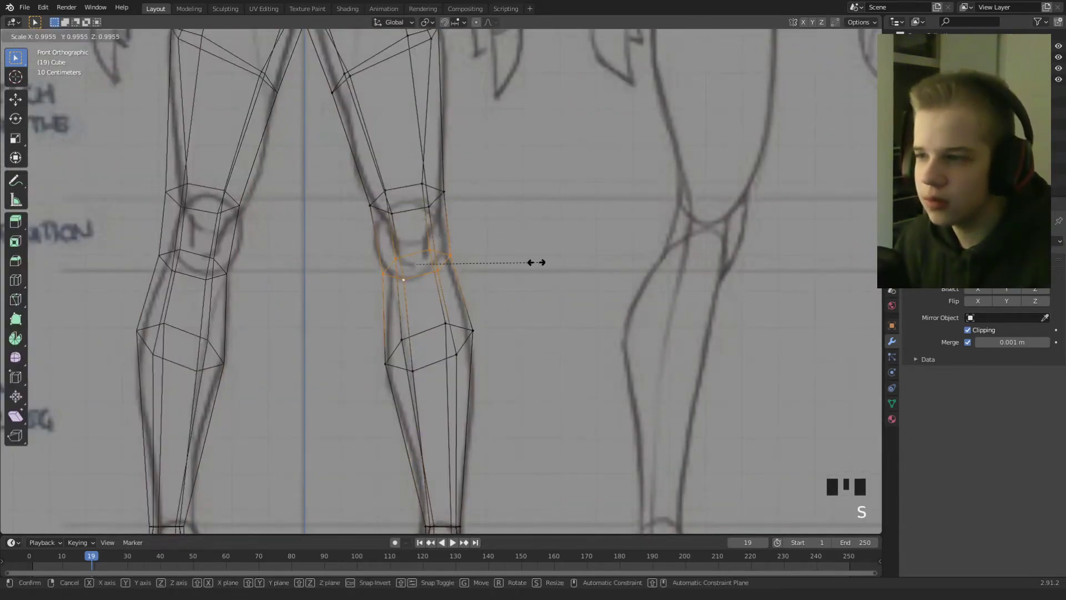
left_click(529, 263)
Scale the edge loop just above the knee narrower to fit the front sketch, and leave mesh editing.
key("alt+a")
right_click(412, 211, "alt")
key("s")
left_click(551, 204)
key("Tab")
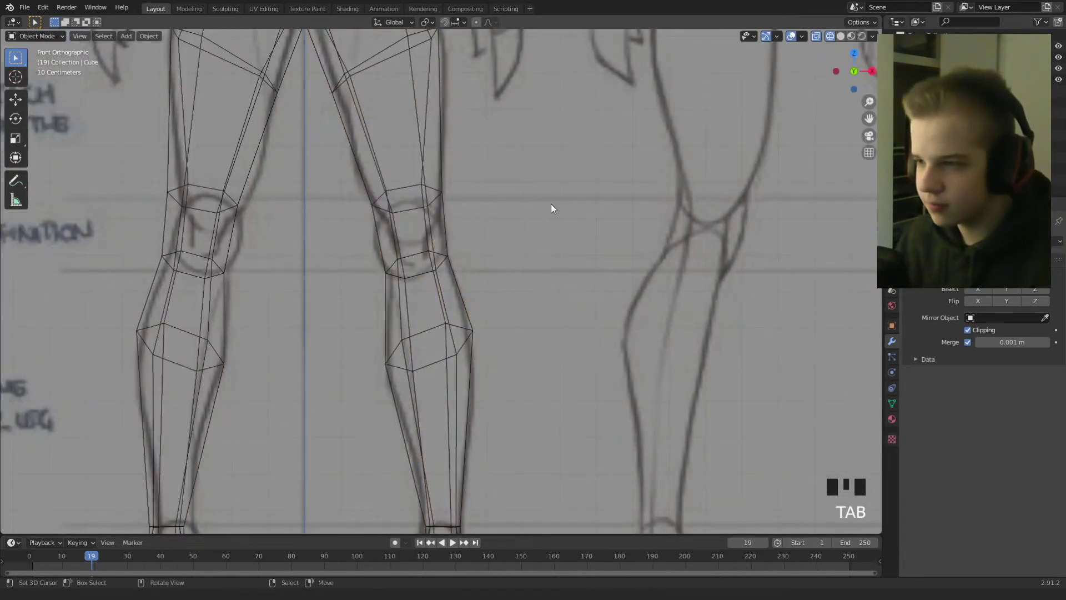
Move the vertices at the back of the calf in side view to refine the calf bulge.
key("z")
scroll(651, 213, "down", 7)
key("KP_3")
scroll(589, 238, "up", 5)
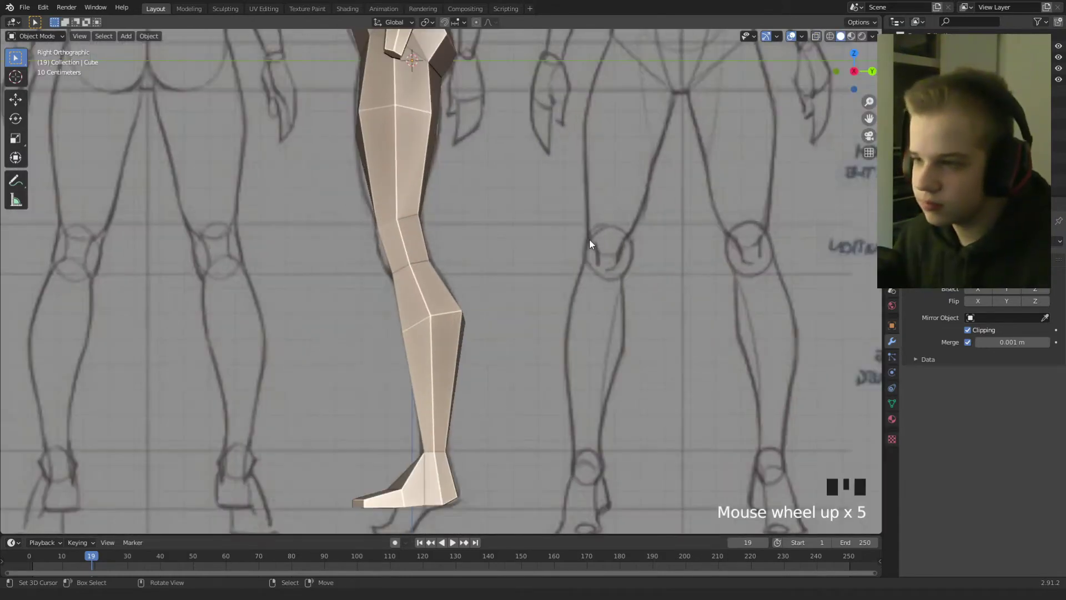
key("Tab")
key("alt+z")
left_click_drag(483, 294, 489, 286)
key("g")
left_click(498, 269)
key("z")
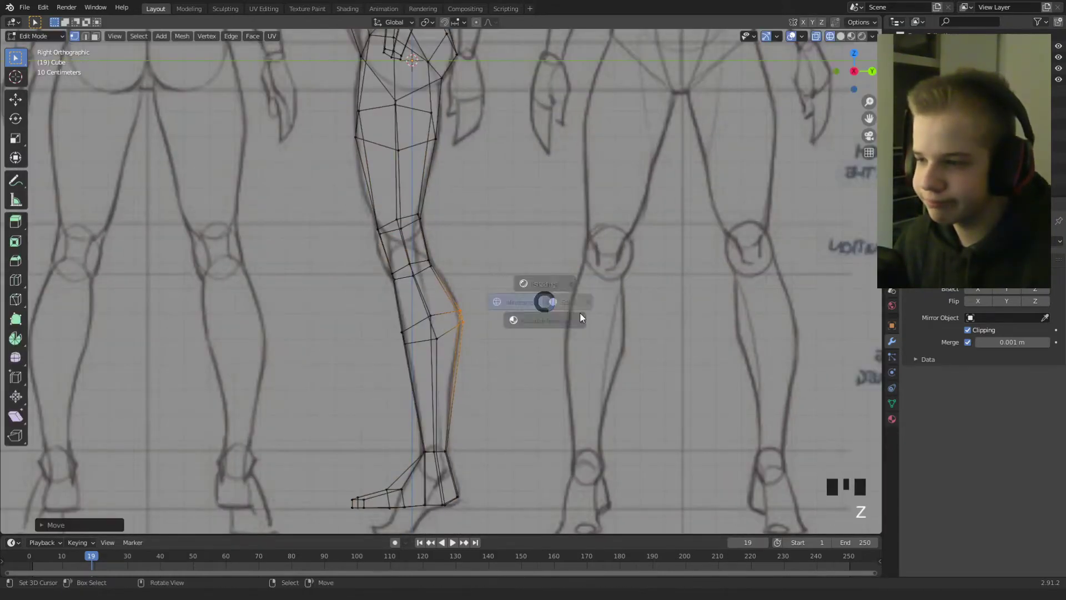
key("Tab")
Move the toe vertices backward in side view to shorten the foot, and return to solid object view.
scroll(592, 316, "down", 1)
middle_click_drag(470, 402, 498, 255, "shift")
scroll(498, 255, "up", 6)
key("Tab")
key("z")
key("alt+a")
key("a")
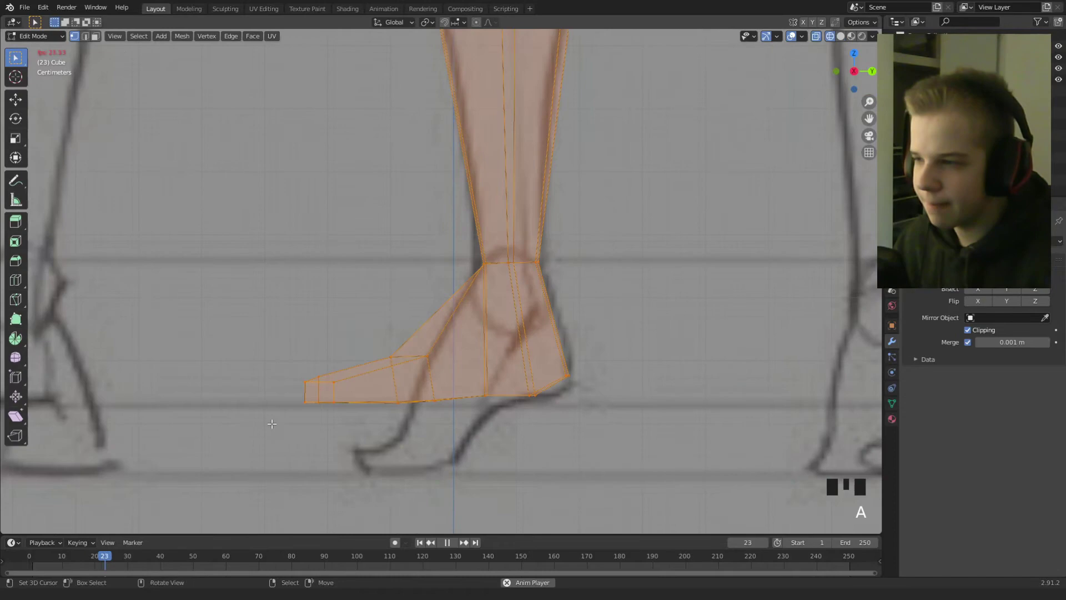
left_click_drag(273, 424, 350, 341)
key("g")
left_click(373, 341)
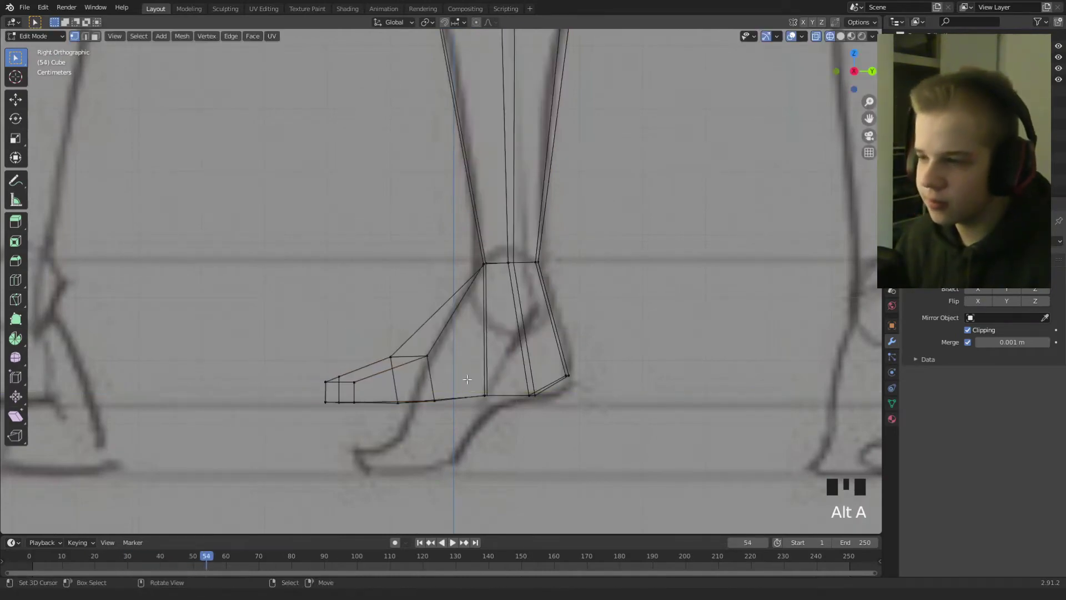
key("Tab")
key("alt+z")
Extrude the forearm's end faces about 0.05 m past the wrist in side view to start the hand.
scroll(551, 372, "down", 5)
middle_click_drag(550, 372, 564, 321)
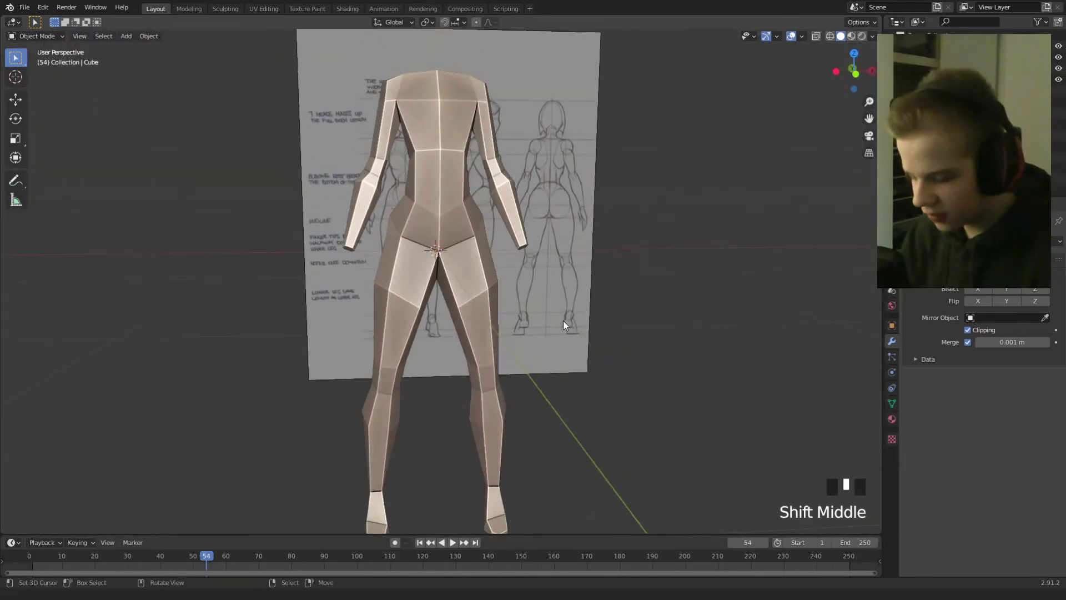
key("KP_3")
key("Tab")
middle_click_drag(521, 281, 543, 310, "shift")
scroll(333, 309, "up", 5)
key("alt+a")
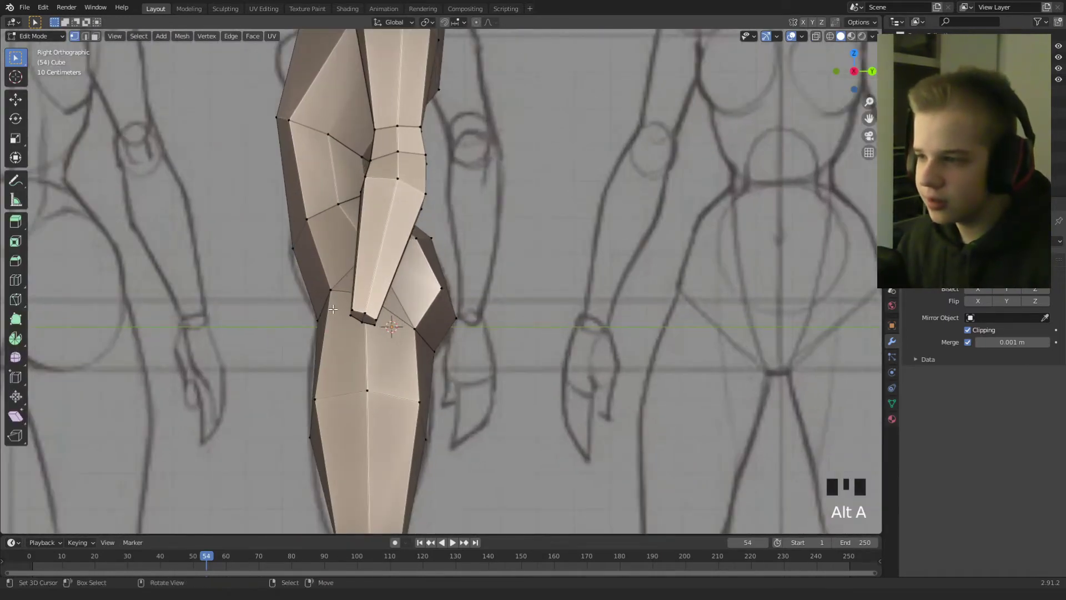
scroll(370, 319, "down", 5)
scroll(370, 319, "up", 8)
key("e")
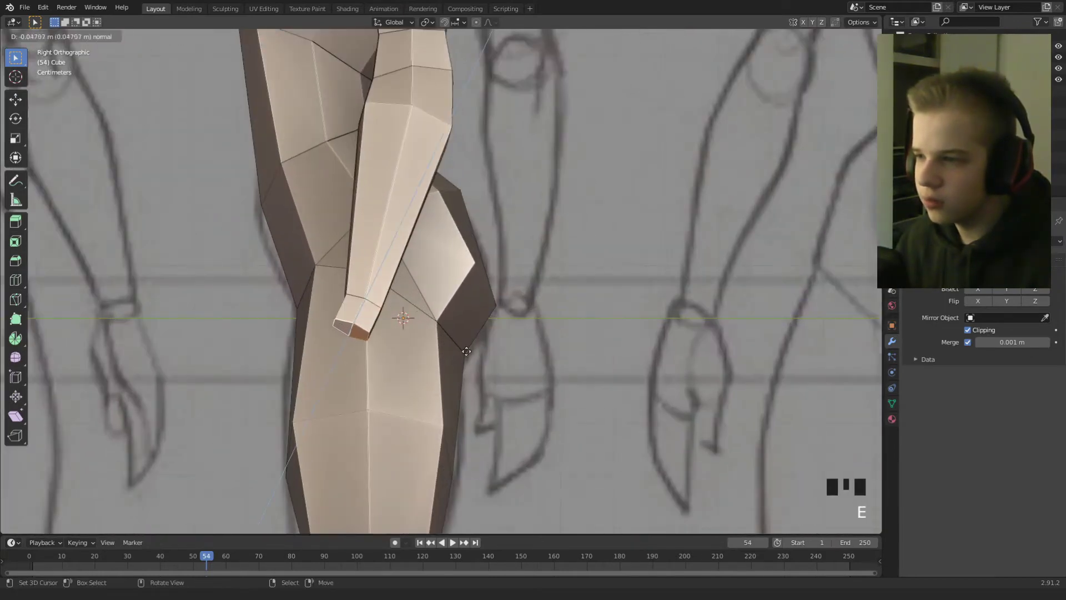
left_click(472, 347)
Widen the extruded hand base about 2 times along Y and rotate it about 11 degrees in side view.
key("s")
key("y")
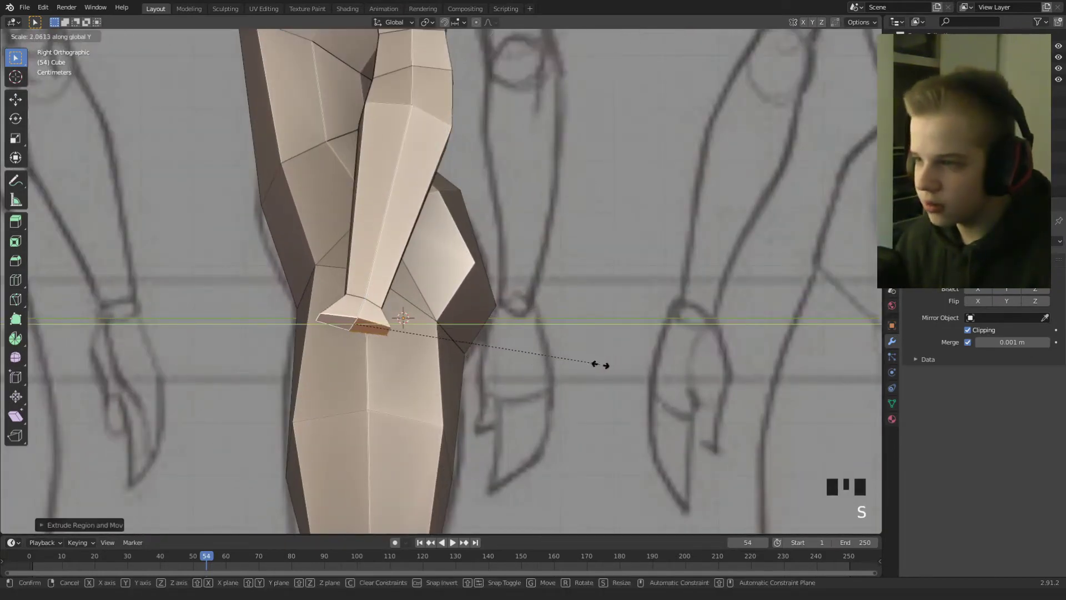
left_click(602, 364)
key("r")
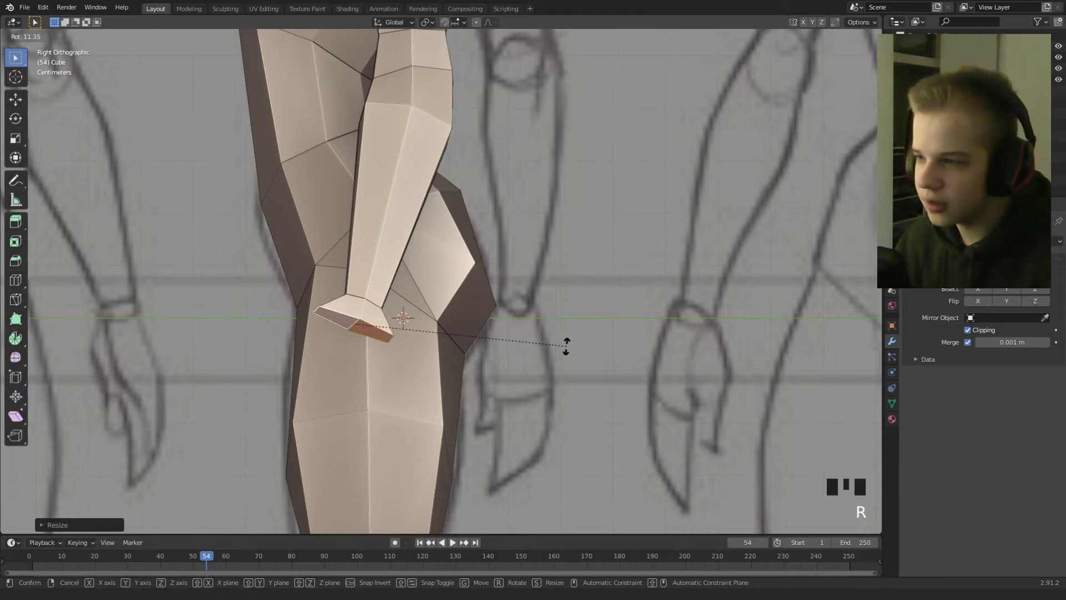
left_click(566, 345)
mouse_move(566, 345)
middle_mouse_down()
mouse_move(585, 334)
mouse_move(724, 355)
mouse_move(578, 334)
middle_mouse_up()
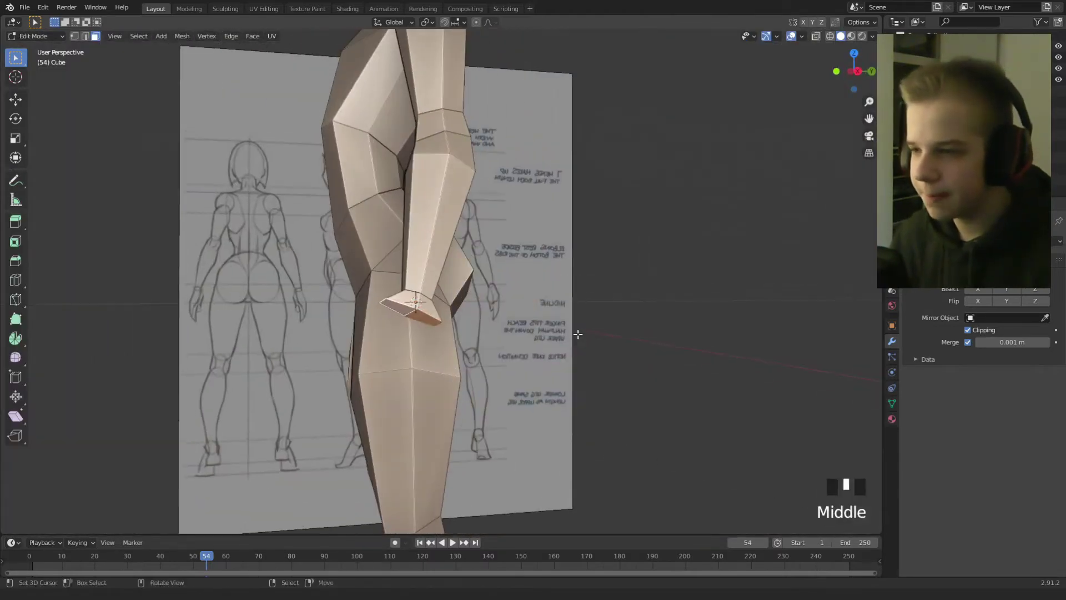
Select the hand base's end faces and extrude them downward to form the palm.
right_click(428, 324, "shift")
key("ctrl+z")
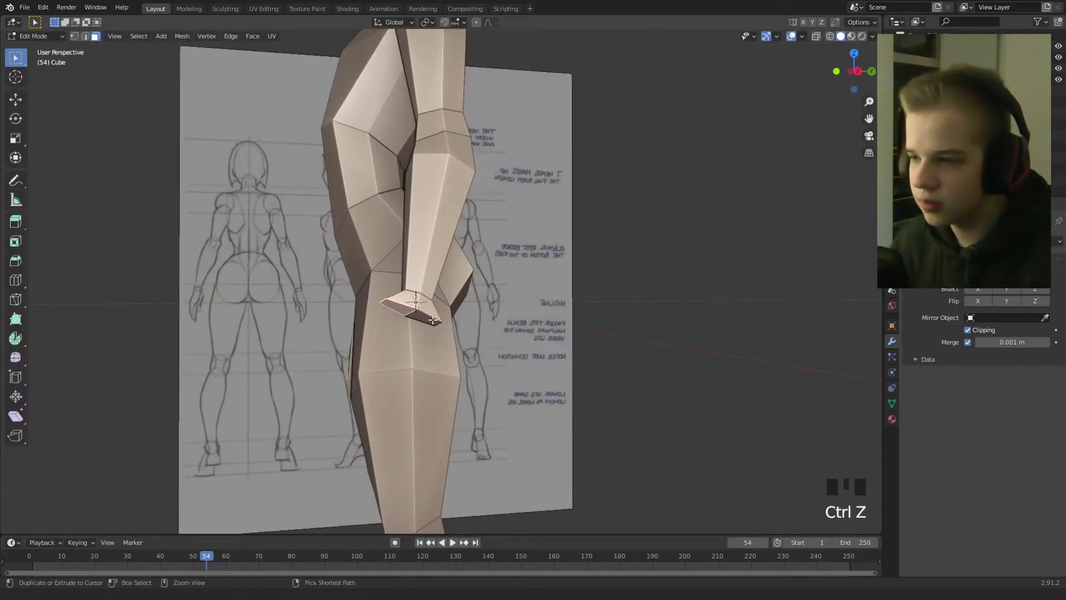
right_click(429, 320, "shift")
key("e")
left_click(445, 374)
Slide and move the palm's lower edges to taper the end of the hand.
key("g")
key("g")
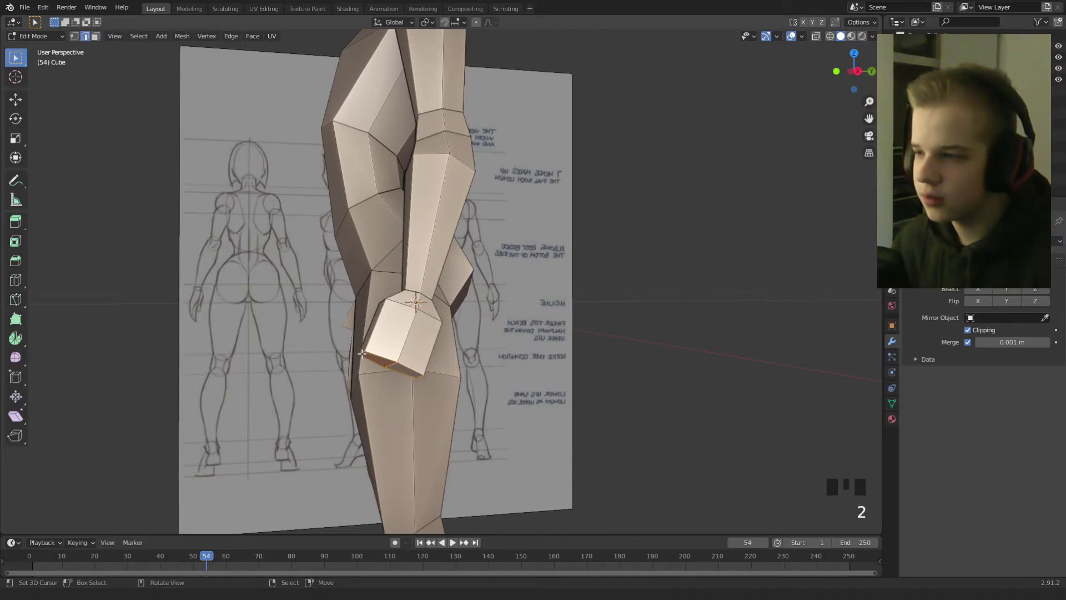
left_click(389, 361)
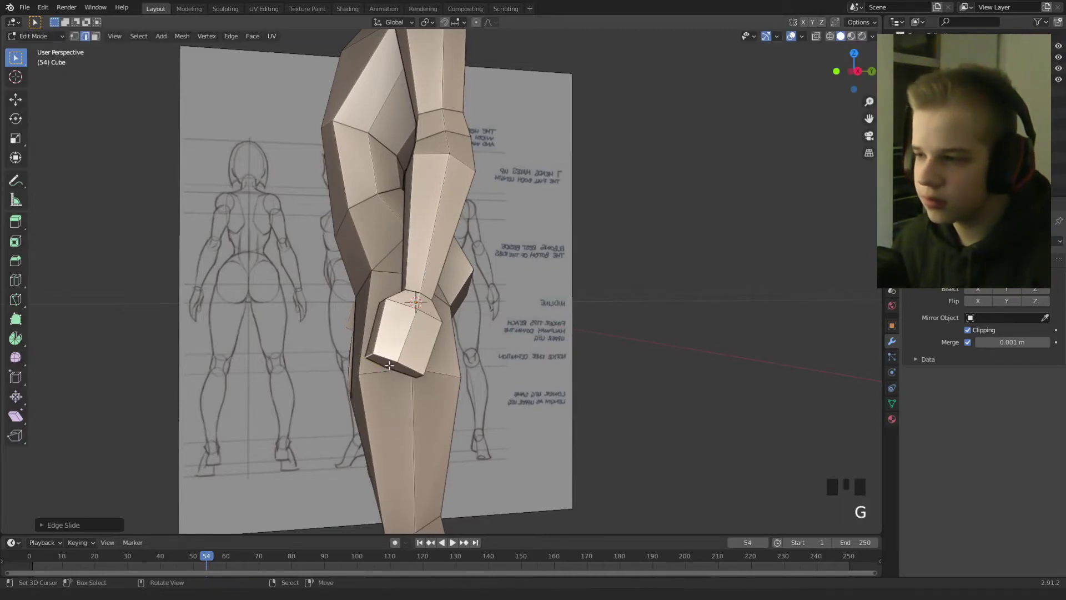
key("g")
left_click(388, 347)
middle_click_drag(388, 347, 621, 352)
key("g")
left_click(275, 340)
key("Tab")
key("Tab")
Extrude the palm's front side face as a thumb base, then position and rotate its end in top view.
right_click(467, 337)
key("KP_7")
scroll(750, 277, "up", 6)
key("g")
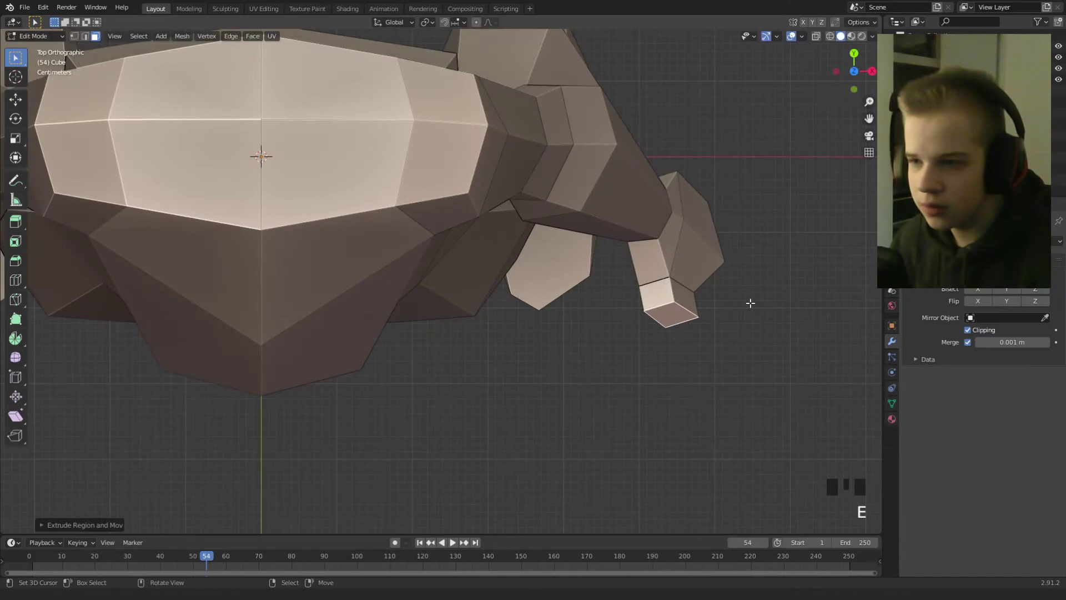
left_click(728, 298)
key("r")
left_click(717, 329)
middle_click_drag(716, 329, 633, 277)
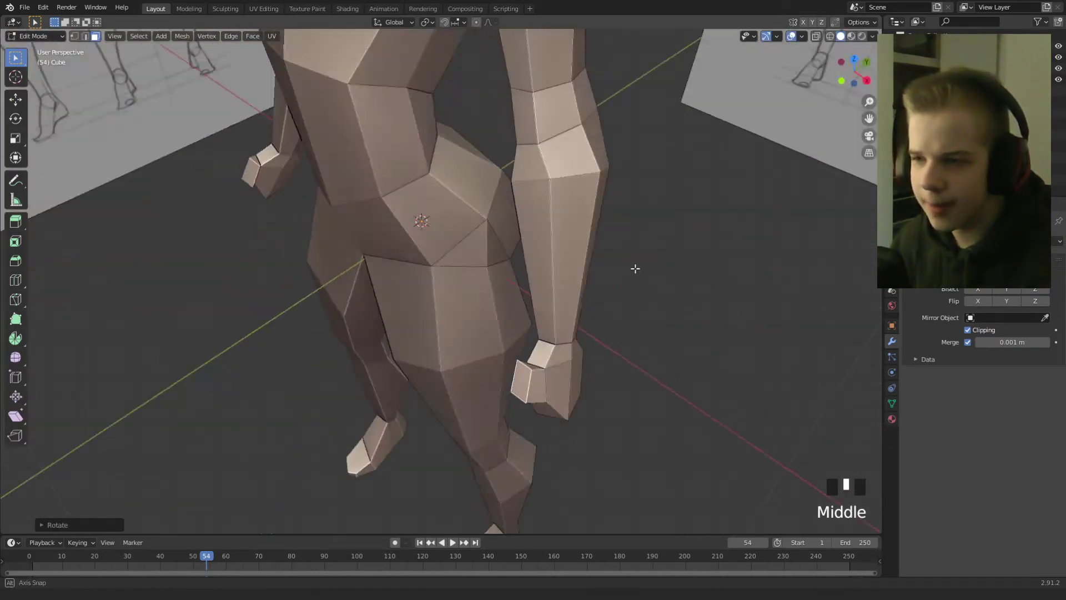
scroll(628, 306, "up", 3)
key("2")
middle_click_drag(488, 298, 483, 392)
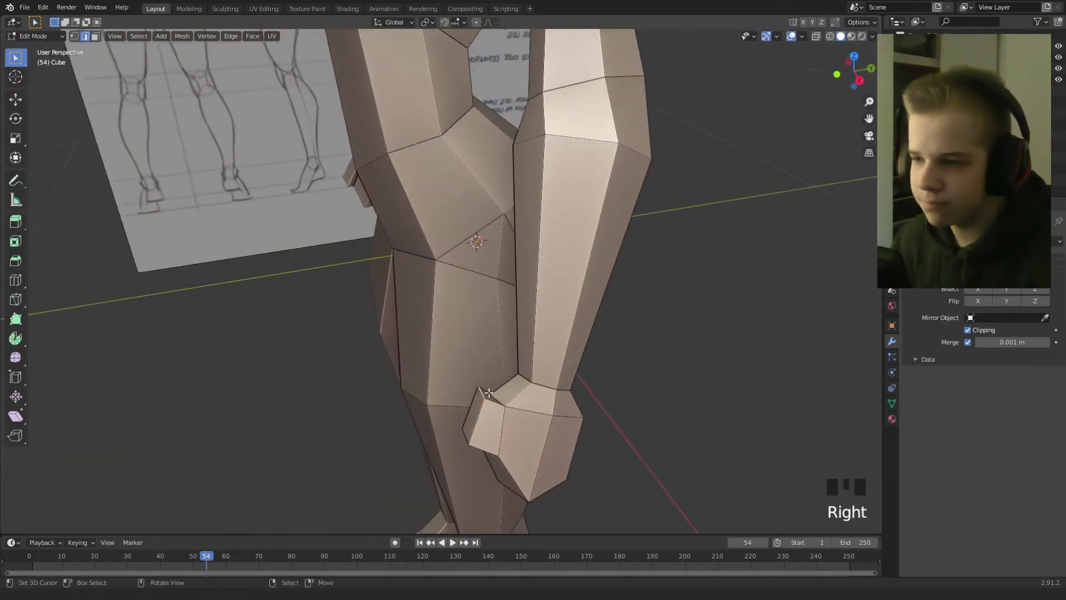
key("g")
right_click(491, 394)
key("g")
right_click(498, 397)
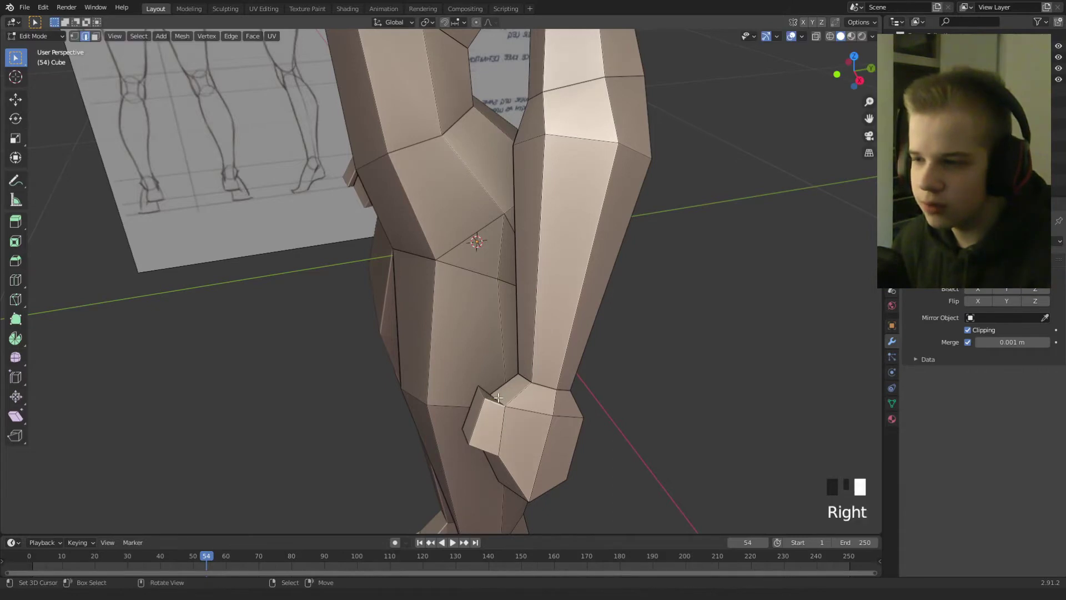
key("g")
right_click(496, 397)
Slide three edges around the thumb base along the hand to refine where the thumb starts.
middle_click_drag(496, 397, 460, 331)
key("g")
key("g")
left_click(462, 435)
key("g")
key("g")
left_click(475, 413)
key("g")
key("g")
left_click(478, 393)
Extrude the thumb base's end face downward to form the next thumb segment.
scroll(481, 414, "down", 1)
key("3")
right_click(490, 342)
key("e")
middle_click_drag(445, 385, 519, 400)
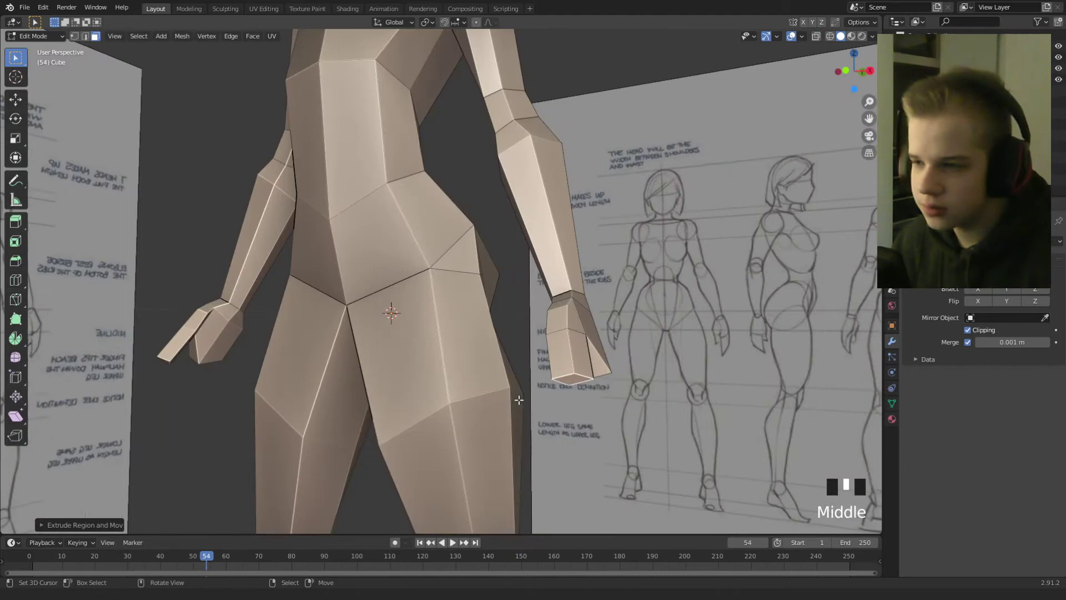
Move the thumb's end face inward toward the thigh in front view.
key("KP_1")
scroll(641, 316, "up", 3)
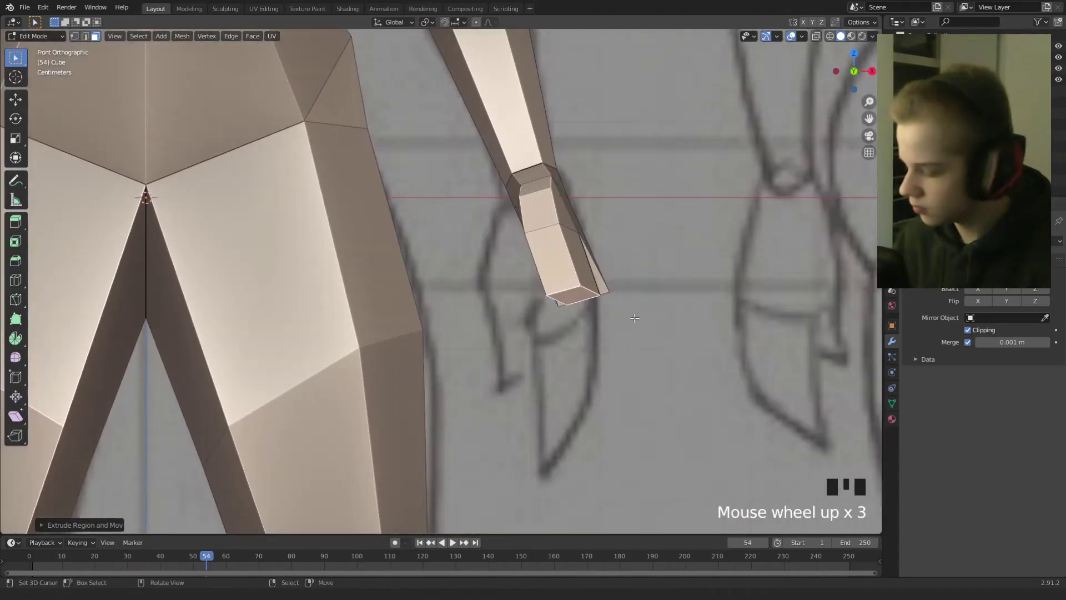
key("r")
right_click(605, 338)
key("g")
left_click(557, 362)
Move the thumb's middle joint toward the body and rotate it to straighten the thumb in front view.
key("1")
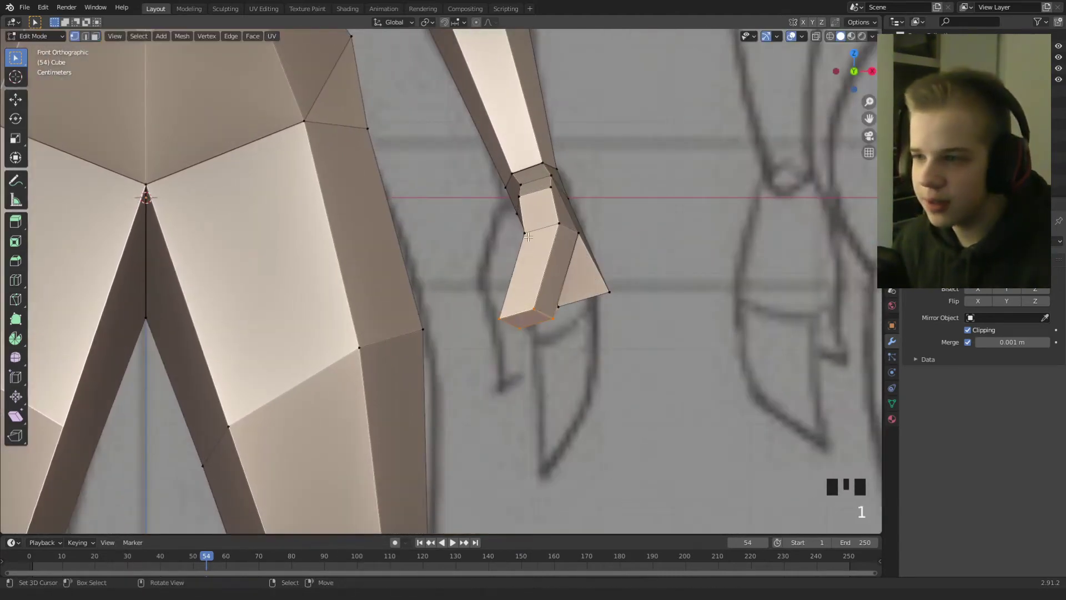
left_click(526, 233)
key("g")
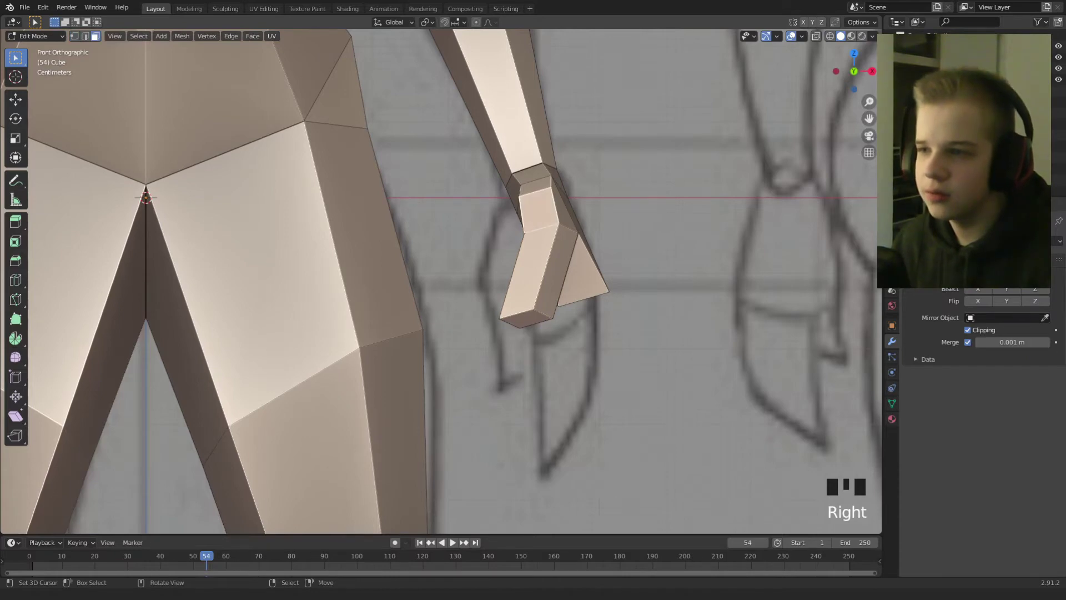
key("r")
left_click(642, 244)
key("g")
left_click(631, 246)
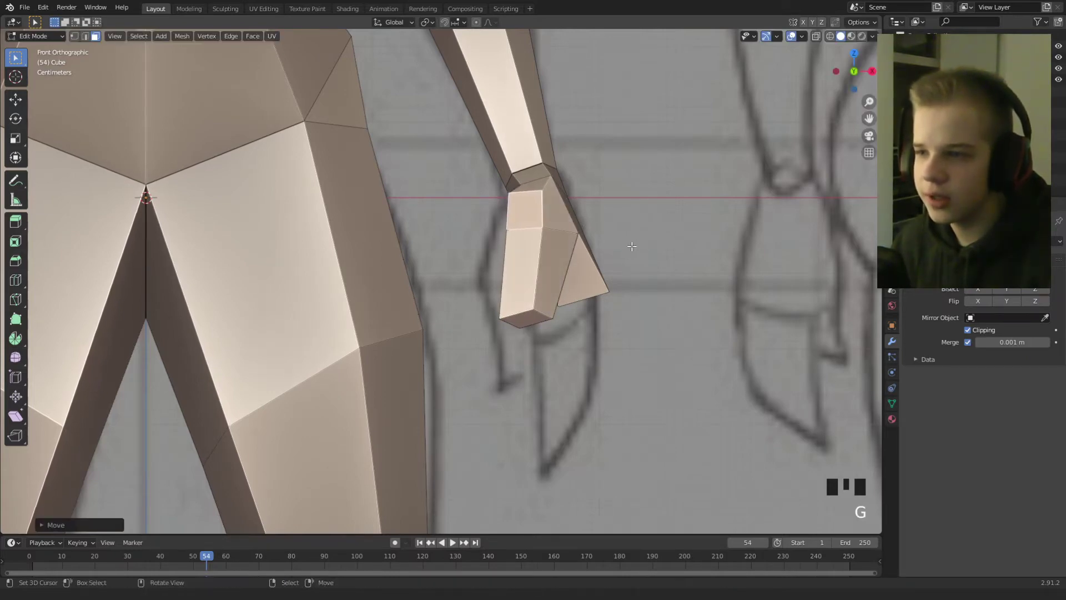
key("r")
left_click(631, 234)
Move the outer vertex at the thumb's middle joint inward, and reposition a vertex on the thumb's underside.
key("1")
right_click(571, 230)
key("g")
left_click(554, 230)
middle_click_drag(554, 230, 564, 209)
scroll(500, 239, "up", 3)
right_click(546, 267)
key("g")
left_click(538, 314)
Move the near corner vertex of the thumb tip outward to make the end face squarer.
scroll(564, 209, "up", 3)
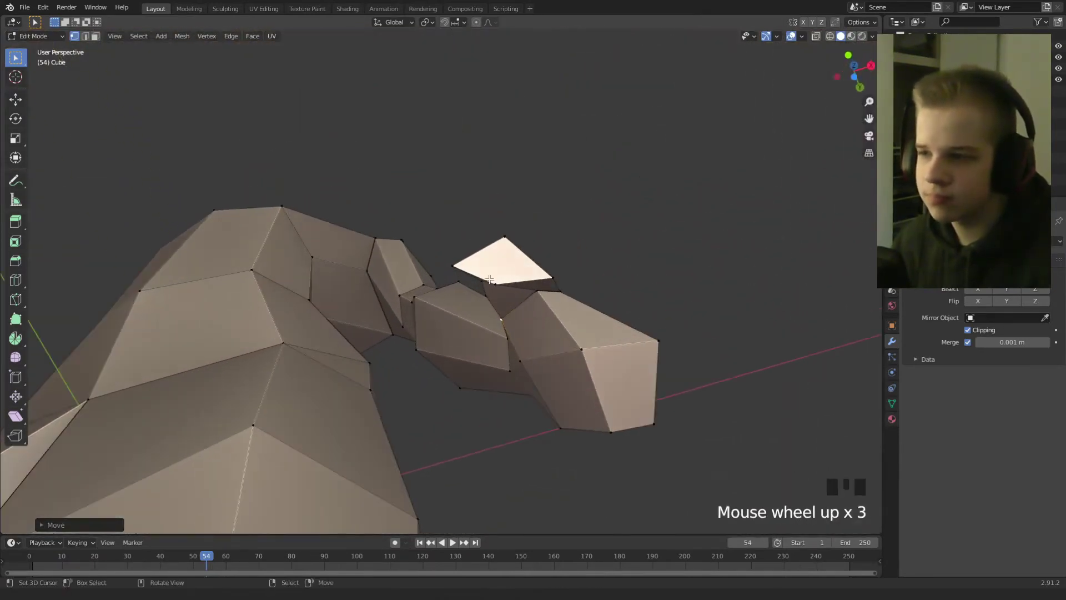
key("g")
left_click(498, 289)
key("z")
key("z")
key("g")
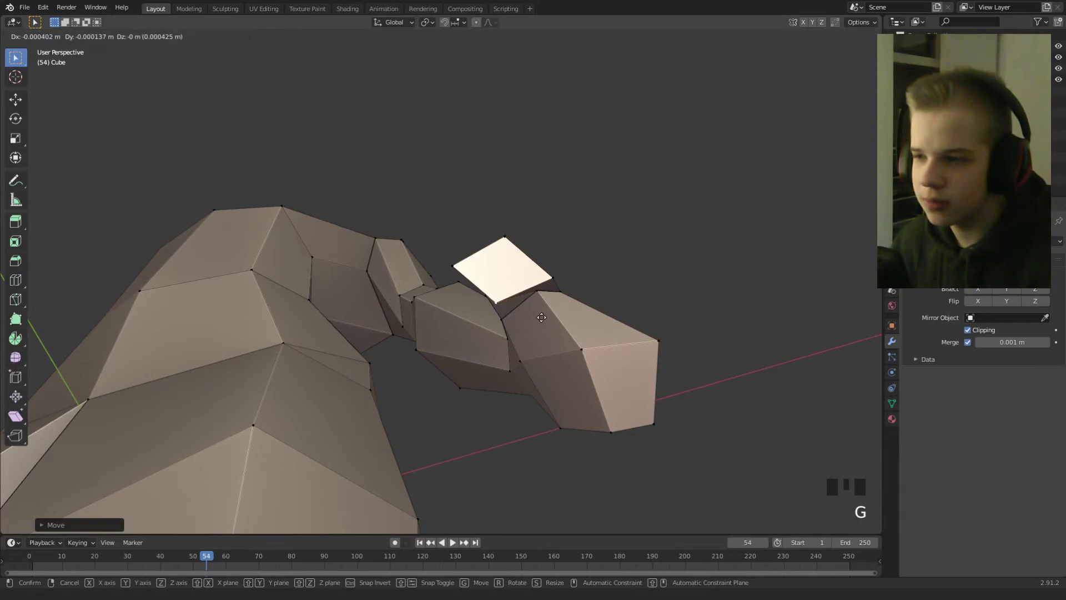
left_click(538, 327)
key("z")
key("z")
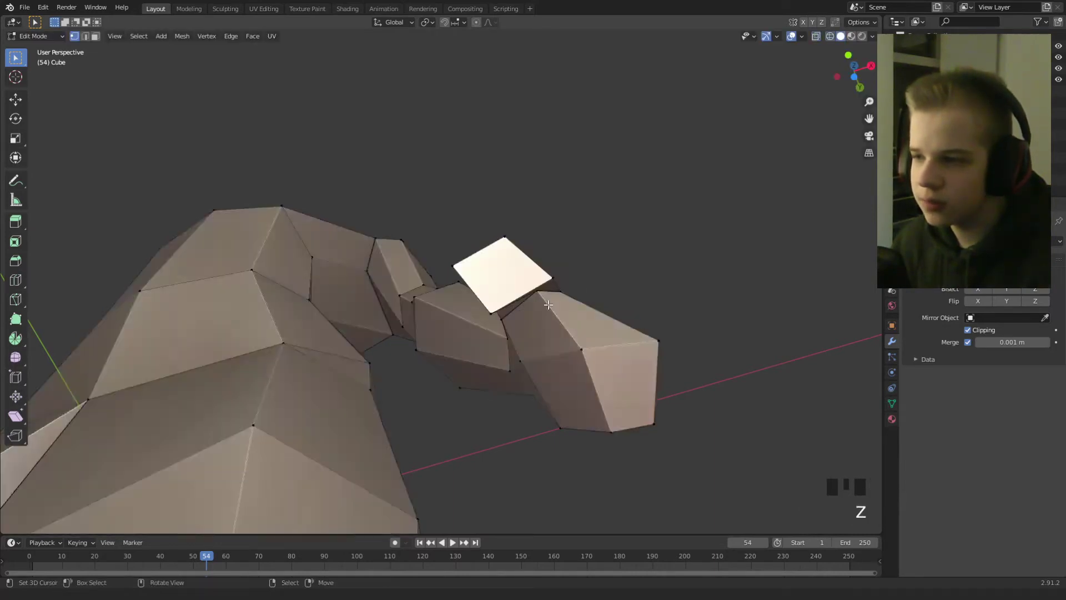
Reposition further thumb vertices from below to even out the thumb's shape, and leave mesh editing.
middle_click_drag(486, 290, 547, 245)
mouse_move(521, 295)
middle_mouse_down()
mouse_move(502, 364)
mouse_move(535, 238)
mouse_move(563, 251)
middle_mouse_up()
key("z")
key("g")
left_click(490, 334)
key("z")
key("g")
left_click(563, 251)
key("Tab")
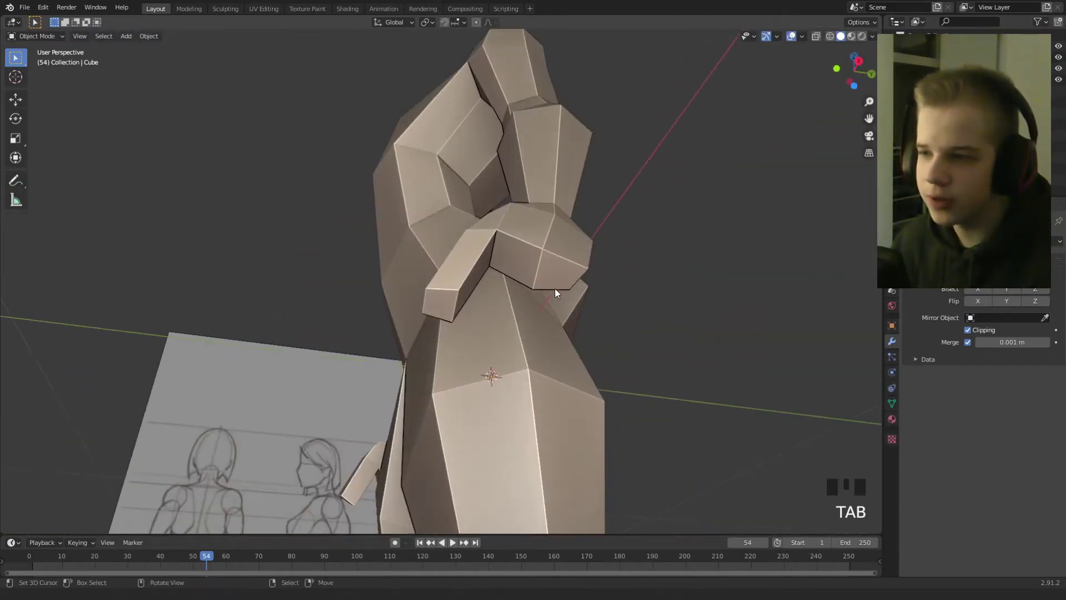
Select the thumb's end face and move it slightly up and outward in front view.
scroll(518, 385, "down", 2)
middle_click_drag(518, 386, 638, 365)
key("Tab")
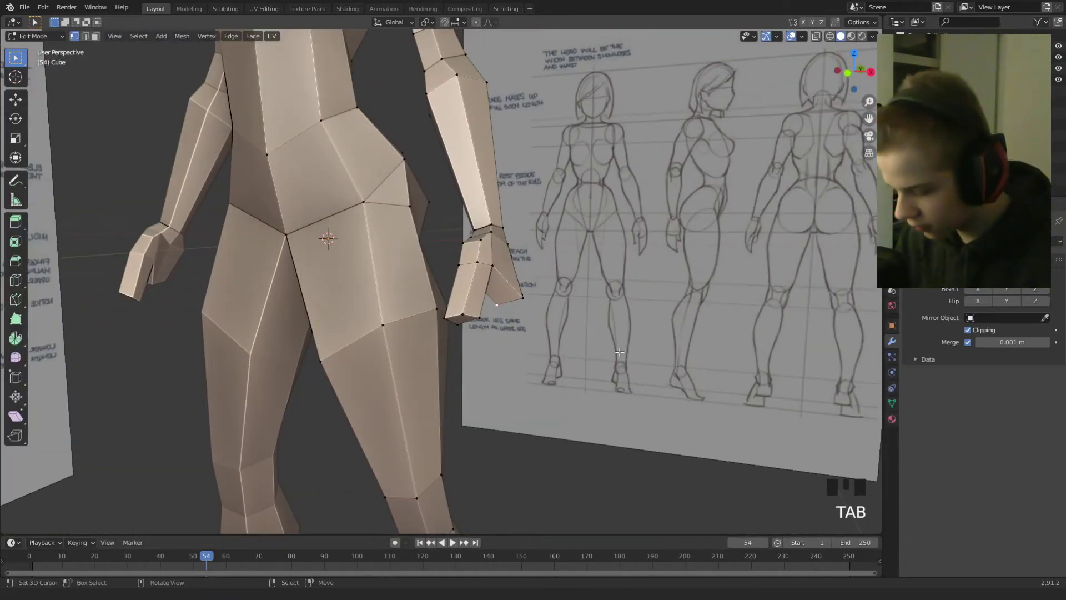
key("KP_1")
scroll(616, 340, "up", 5)
key("3")
left_click(493, 377)
key("g")
left_click(505, 351)
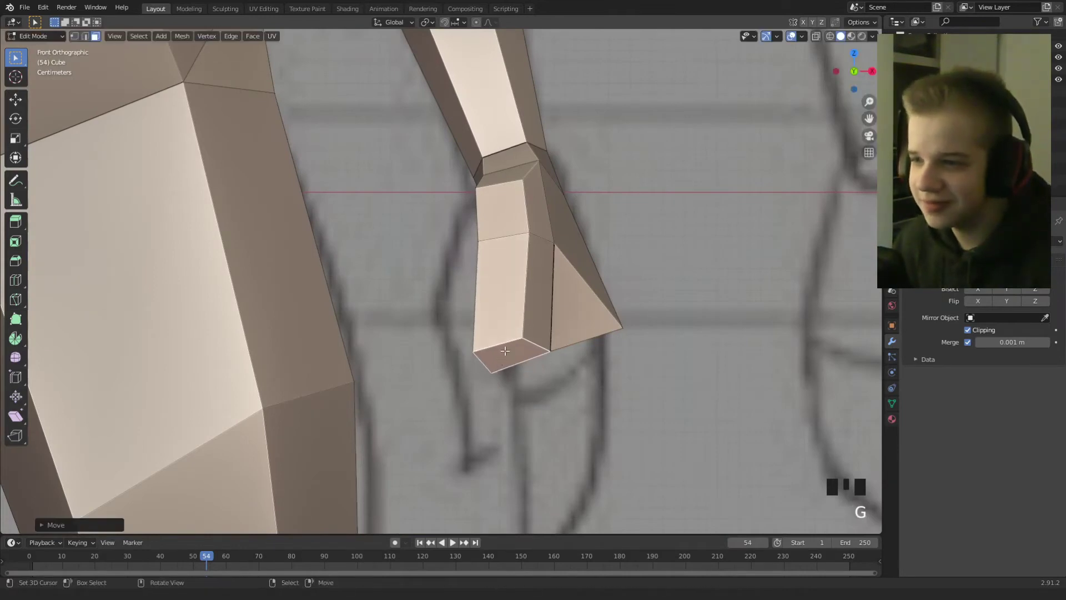
Add an edge loop across the middle of the thumb's lower segment.
key("ctrl+r")
left_click(517, 305)
left_click(517, 306)
Lower the thumb's end face and scale it down so the thumb tapers towards a narrow tip.
key("3")
left_click(510, 353)
key("g")
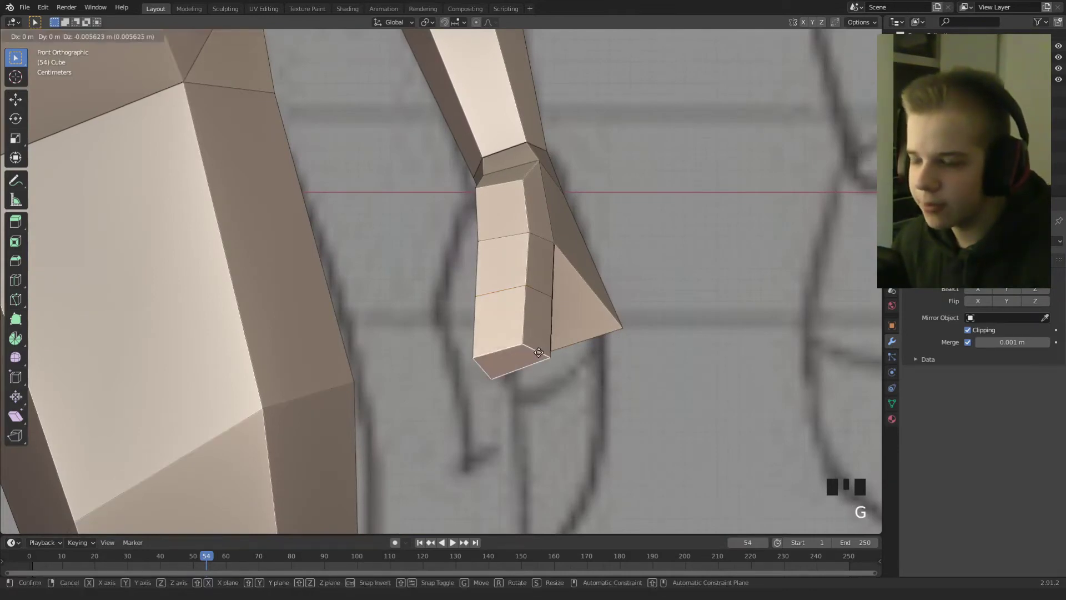
left_click(540, 356)
key("s")
left_click(604, 378)
key("g")
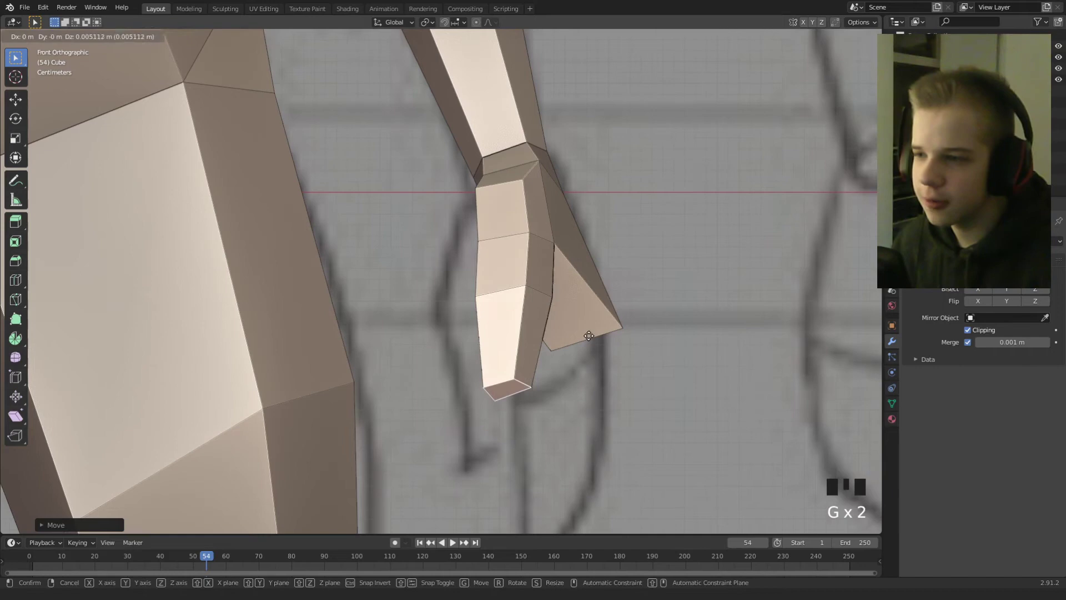
left_click(590, 336)
Scale the edge loop above the thumb tip and leave mesh editing.
right_click(506, 285, "alt+shift")
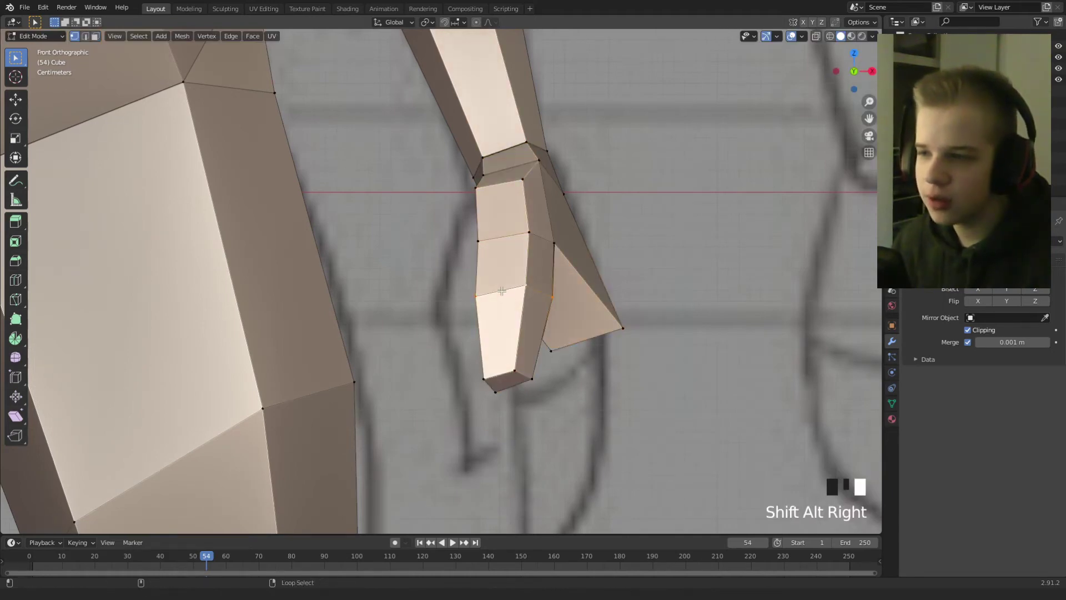
key("s")
left_click(573, 300)
key("Tab")
Show the hand in side-view wireframe and reopen the body mesh for editing.
scroll(608, 326, "down", 3)
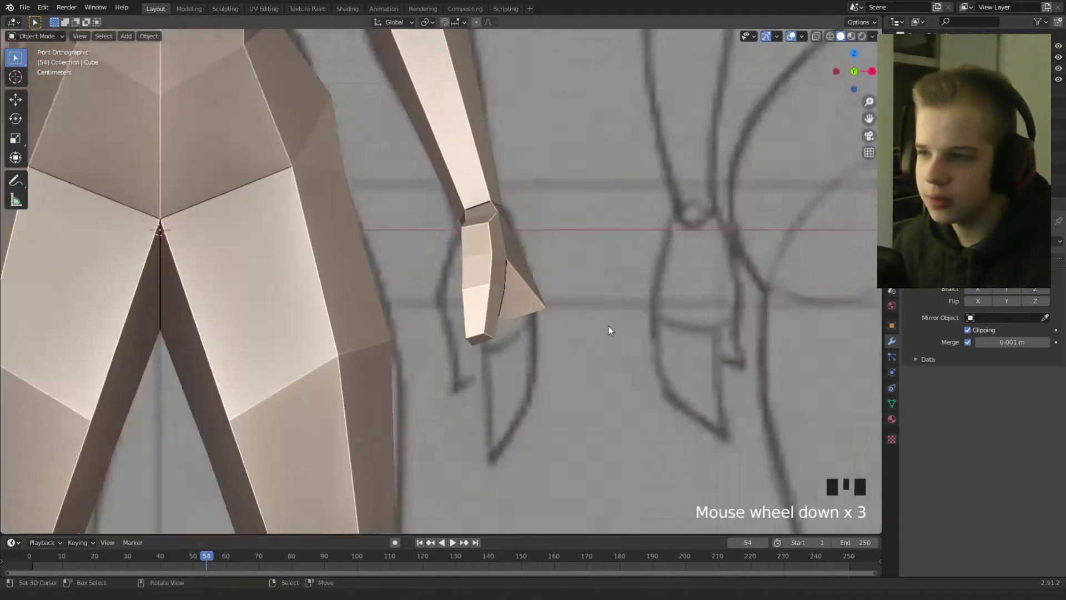
middle_click_drag(608, 325, 429, 274)
key("KP_3")
scroll(428, 274, "up", 5)
key("z")
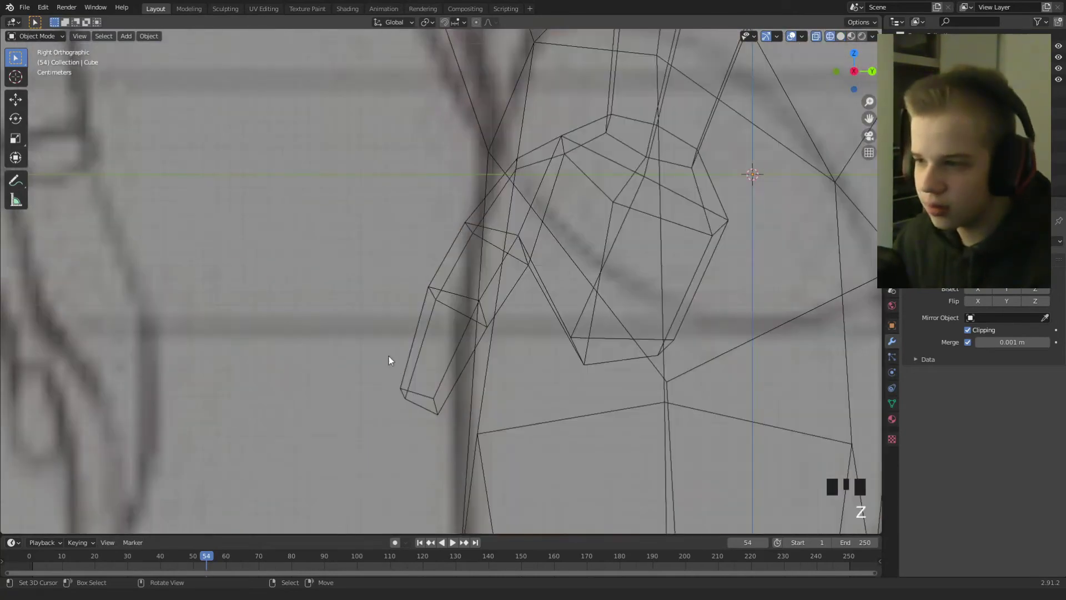
right_click(434, 398)
right_click(434, 398)
right_click(434, 399)
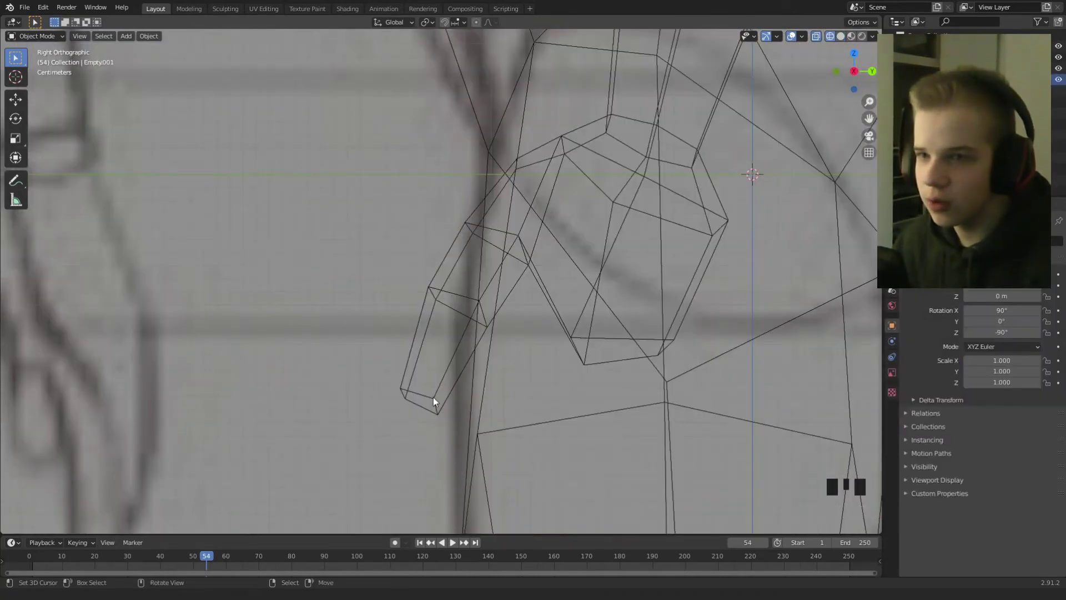
scroll(435, 400, "down", 7)
scroll(435, 312, "up", 3)
right_click(435, 312)
key("Tab")
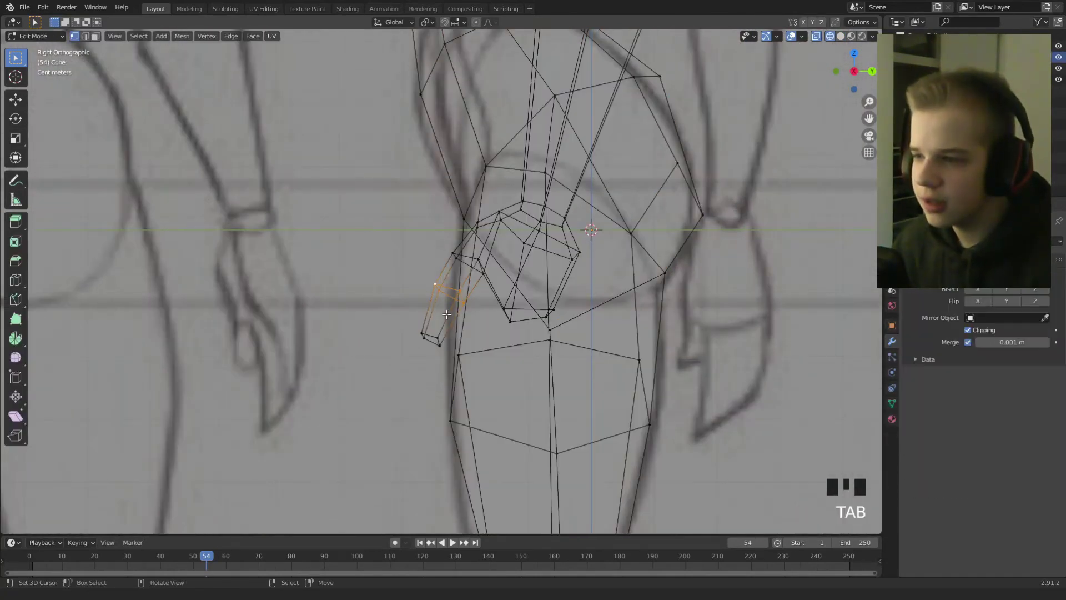
Select the thumb tip's vertices and rotate and shift them in side view so the tip points downward.
key("shift+z")
key("alt+a")
key("shift+z")
mouse_move(383, 366)
left_mouse_down()
mouse_move(459, 324)
mouse_move(449, 319)
left_mouse_up()
key("r")
left_click(563, 309)
key("shift+z")
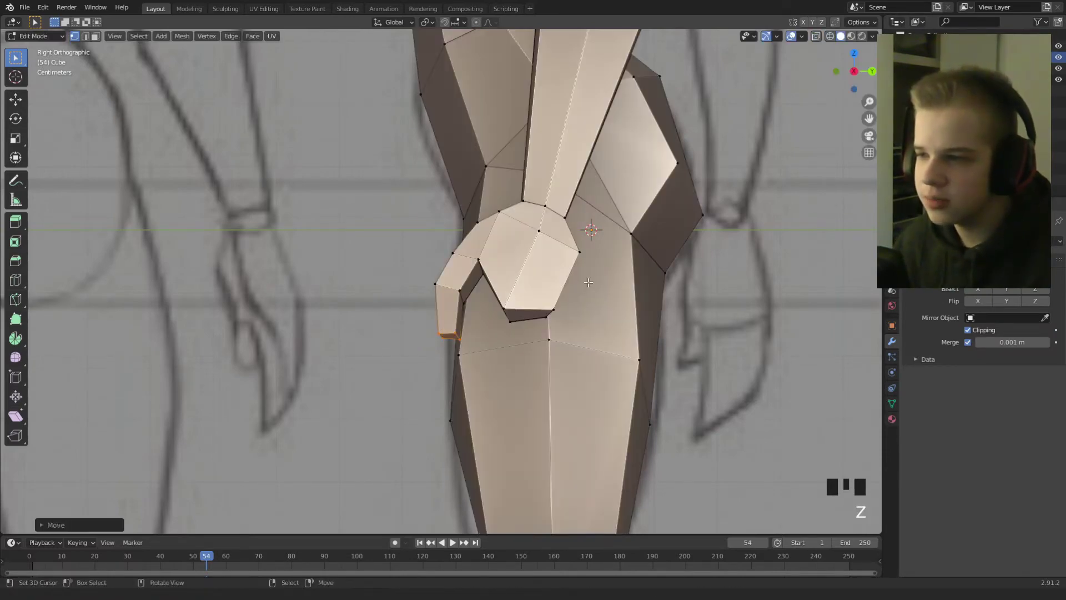
Select the thumb's lower joint loop and rotate it in side view to follow the thumb's bend.
scroll(550, 325, "up", 3)
left_click(456, 298, "alt")
key("z")
left_click(422, 319)
key("r")
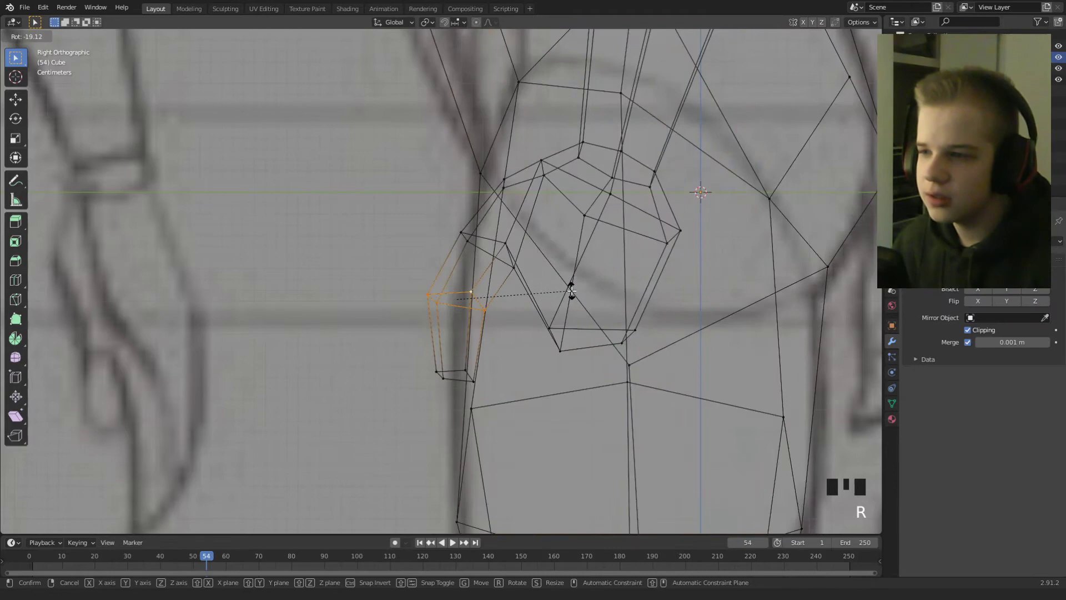
left_click(588, 289)
Reposition the thumb's end face slightly in side view and leave mesh editing.
key("g")
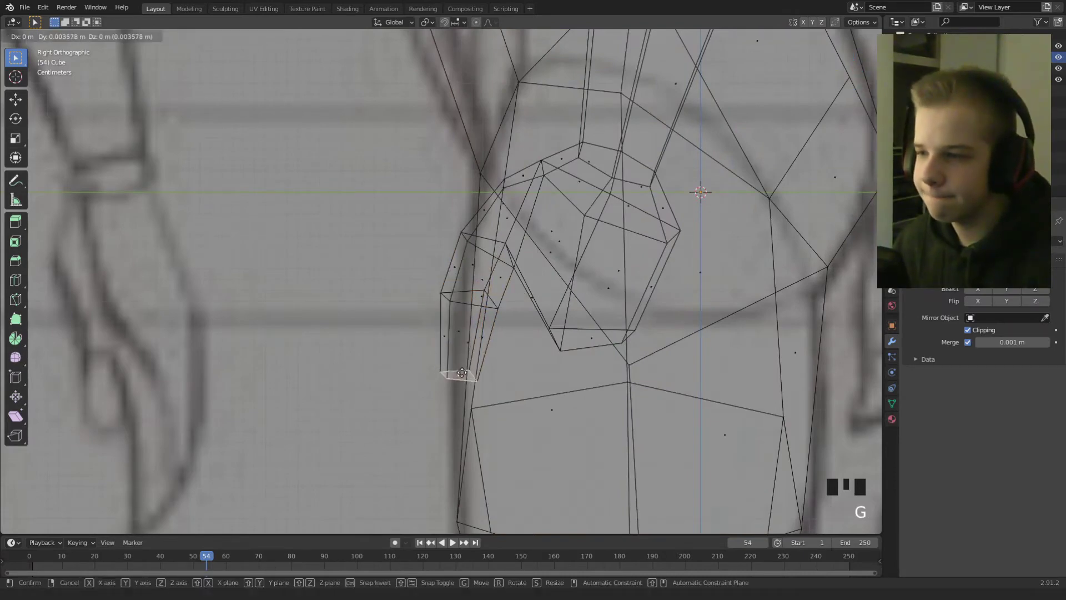
left_click(466, 369)
key("z")
scroll(638, 350, "down", 6)
key("Tab")
middle_click_drag(621, 346, 613, 349, "shift")
scroll(614, 354, "up", 3)
key("Tab")
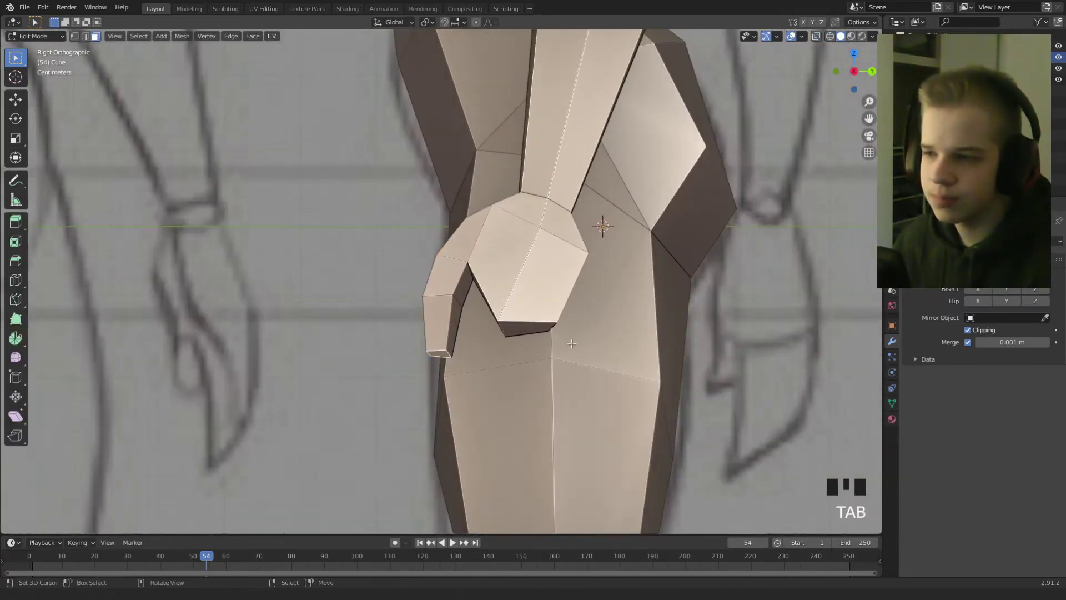
key("shift+z")
key("alt+a")
key("shift+z")
key("Tab")
Move the side reference image along Y and fine-tune its position so a sketched hand lies behind the modelled hand.
scroll(708, 344, "down", 7)
right_click(679, 314)
key("g")
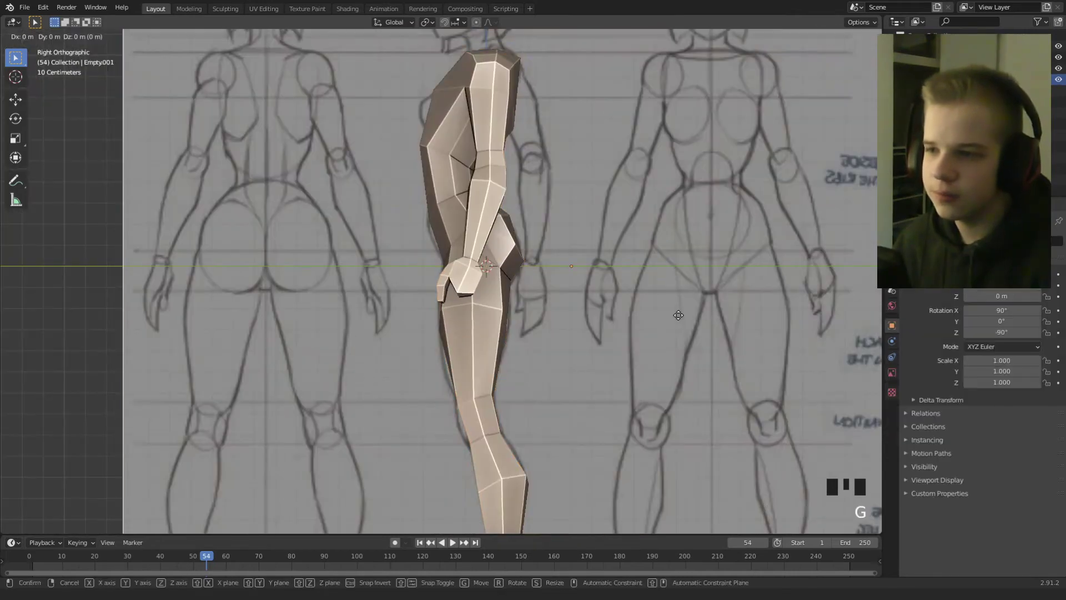
key("y")
left_click(606, 317)
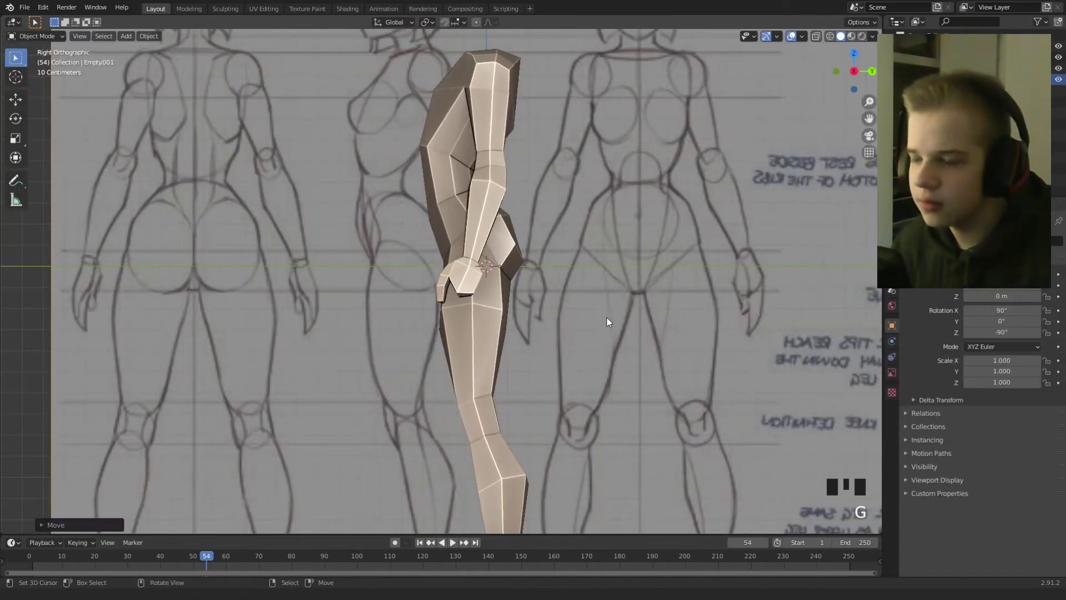
key("shift+z")
scroll(583, 332, "up", 5)
key("g")
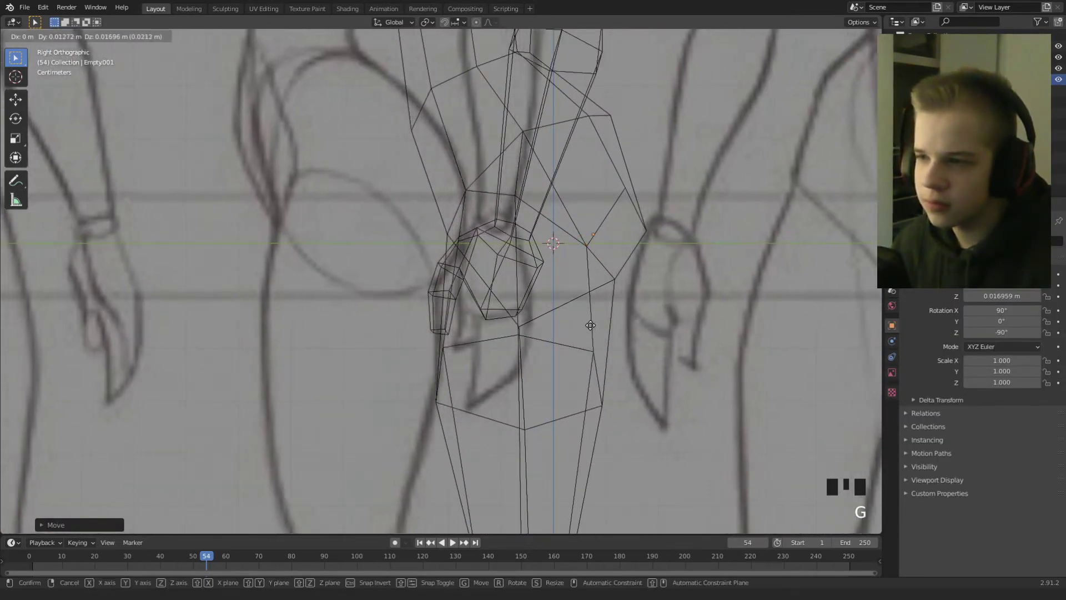
left_click(592, 319)
Move the palm's lower back and front vertices in side view wireframe to match the sketched palm.
scroll(557, 335, "up", 3)
right_click(559, 308)
key("Tab")
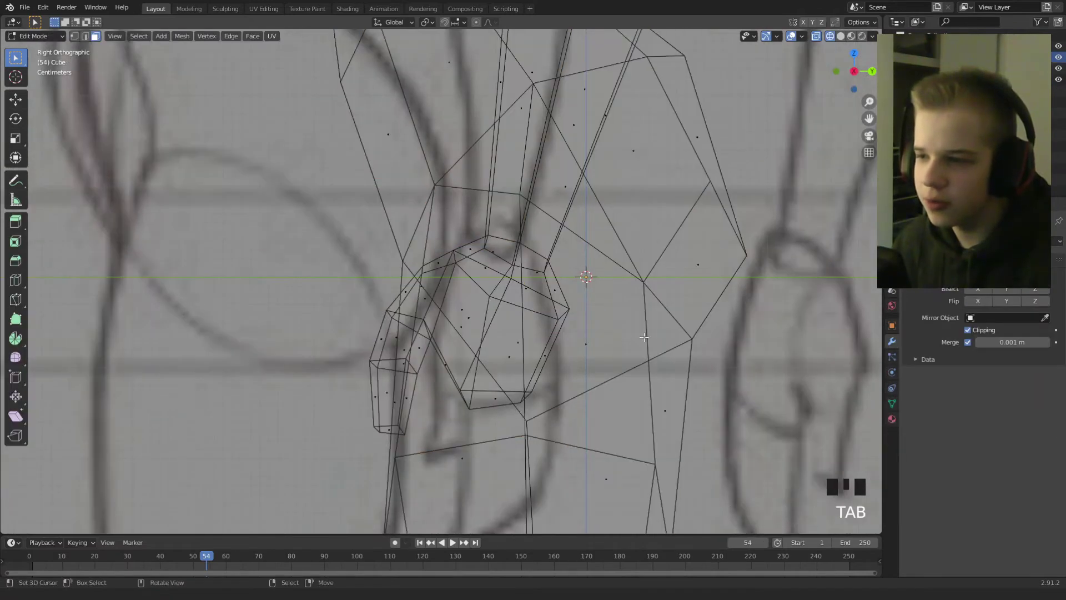
key("z")
left_click(575, 361)
key("g")
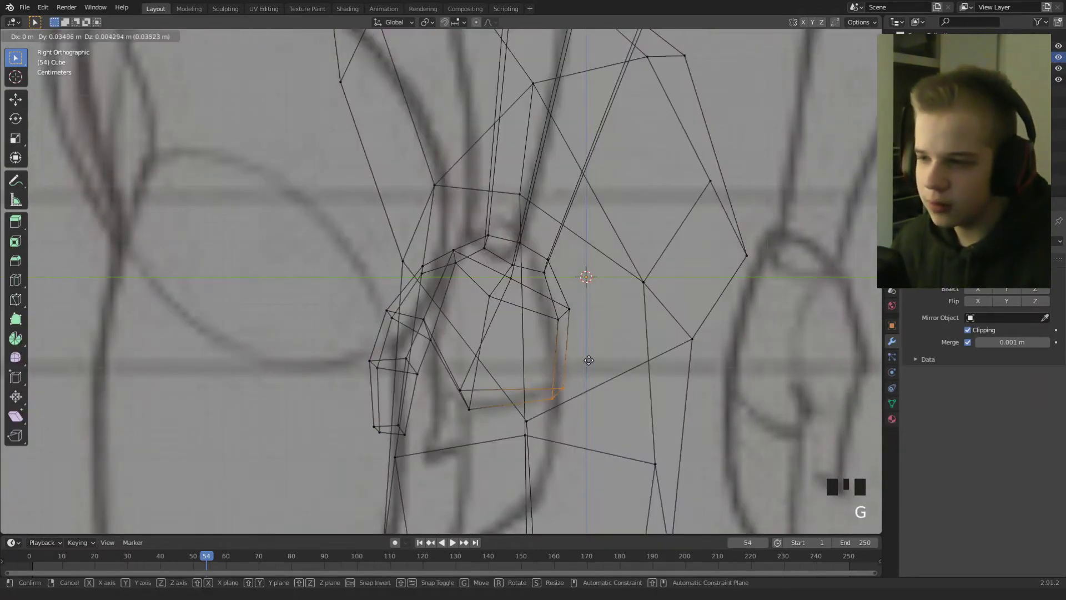
left_click(534, 352)
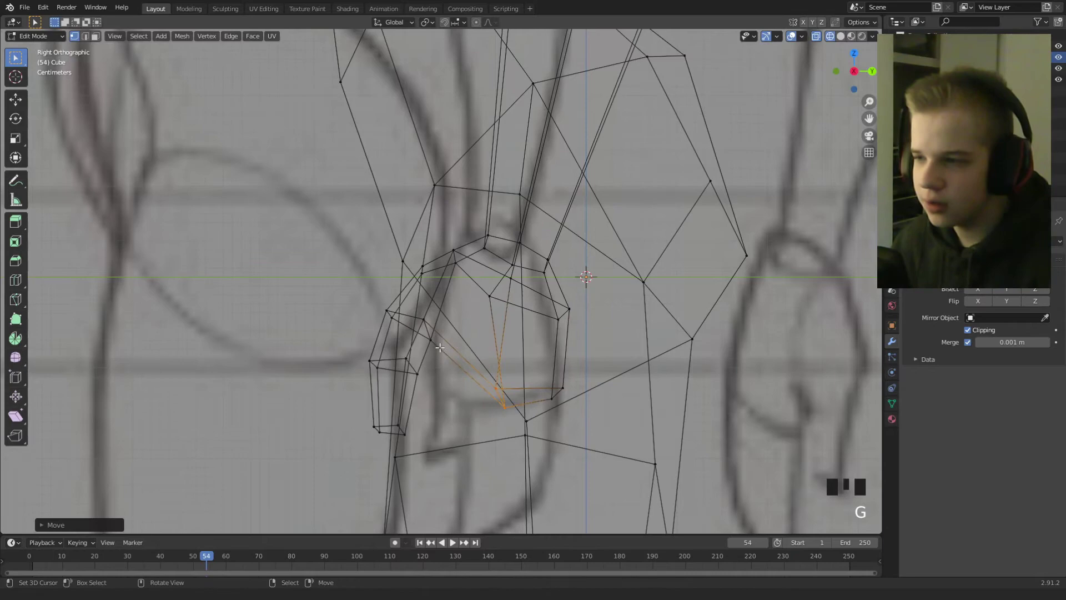
Isolate the hand by selecting it in front view wireframe, inverting the selection and hiding the rest of the body.
key("z")
middle_click_drag(500, 355, 583, 369)
key("KP_1")
scroll(581, 360, "up", 4)
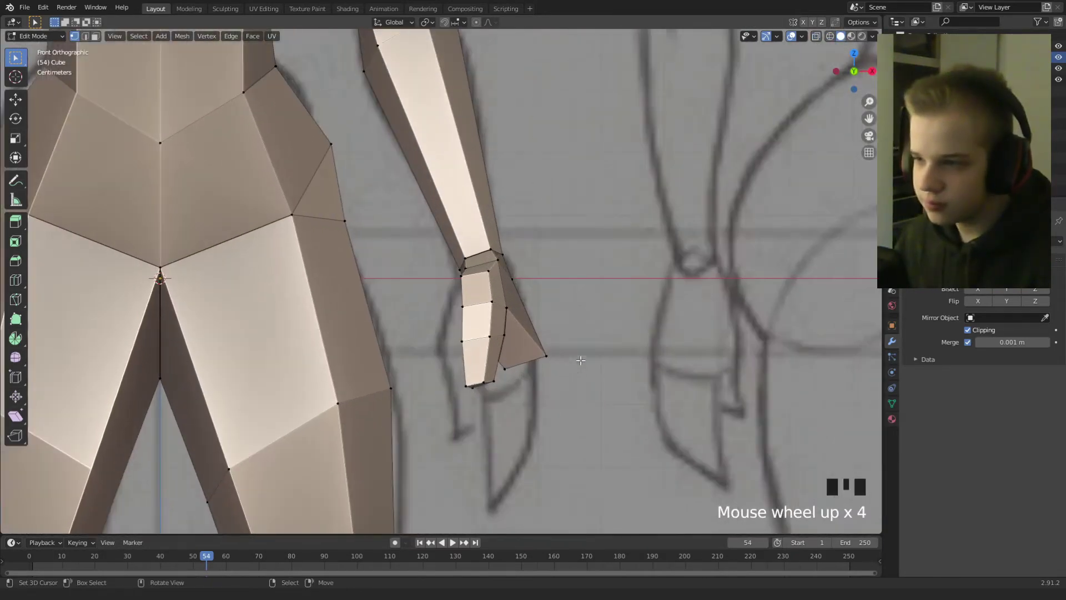
key("z")
left_click_drag(634, 185, 634, 186)
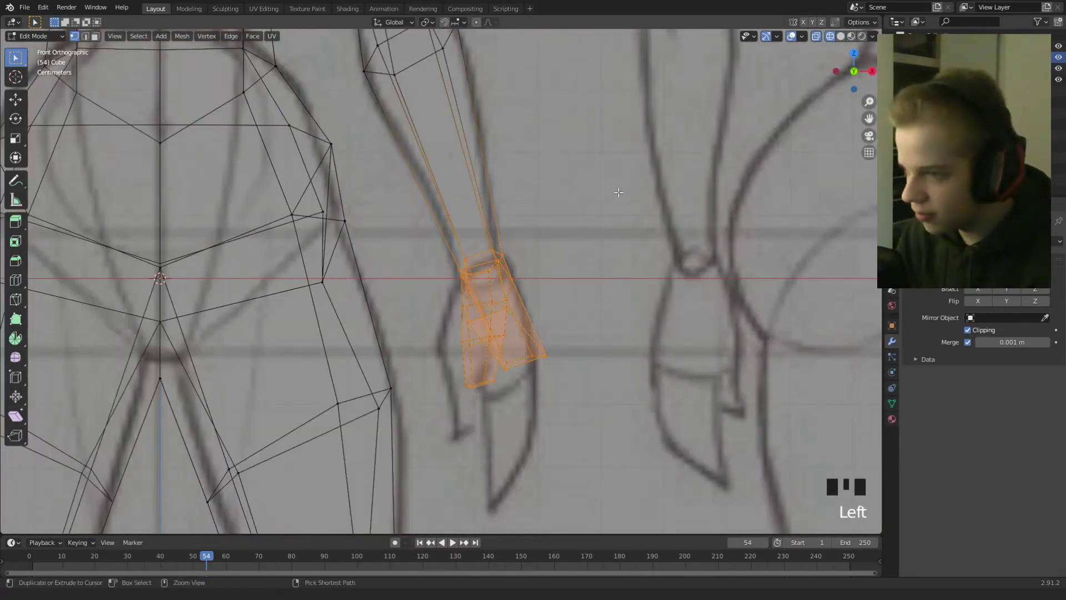
key("ctrl+i")
key("h")
key("KP_3")
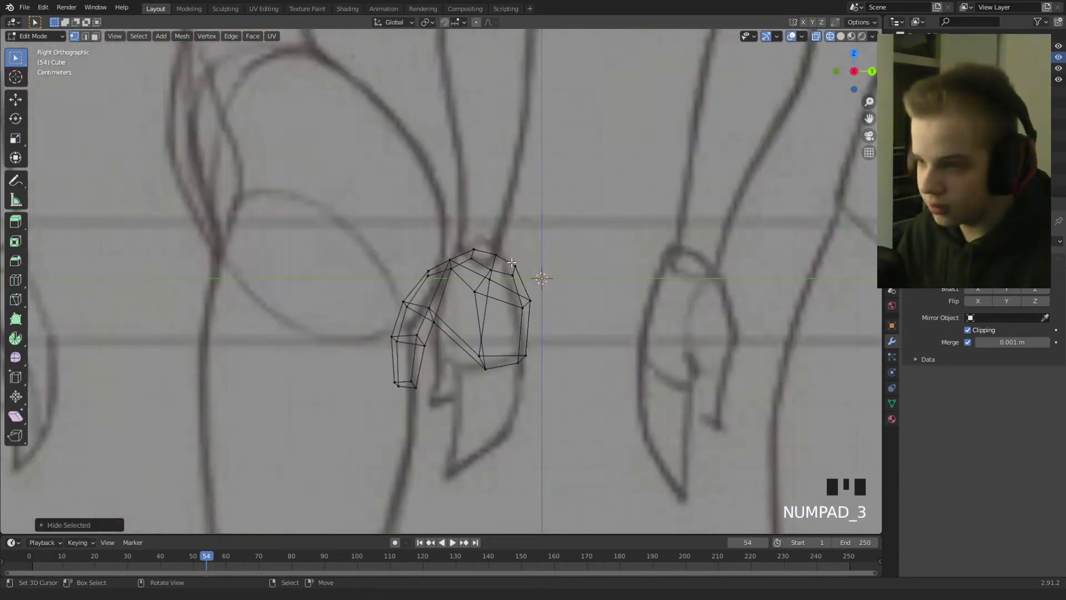
Move the thumb's tip and lower joint backward and down onto the sketched thumb in side view.
key("z")
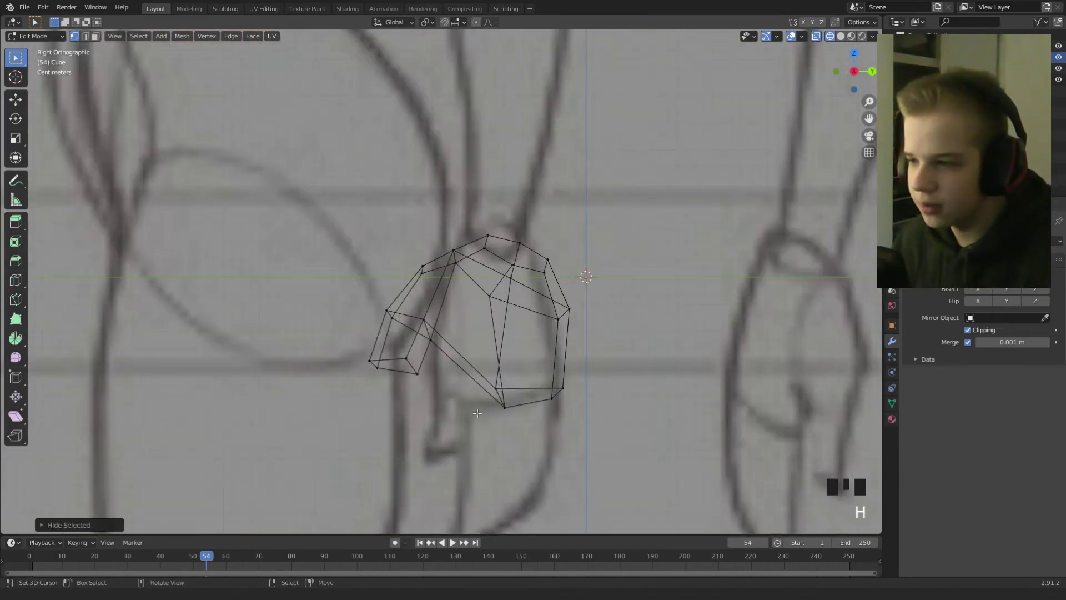
key("g")
left_click(418, 390)
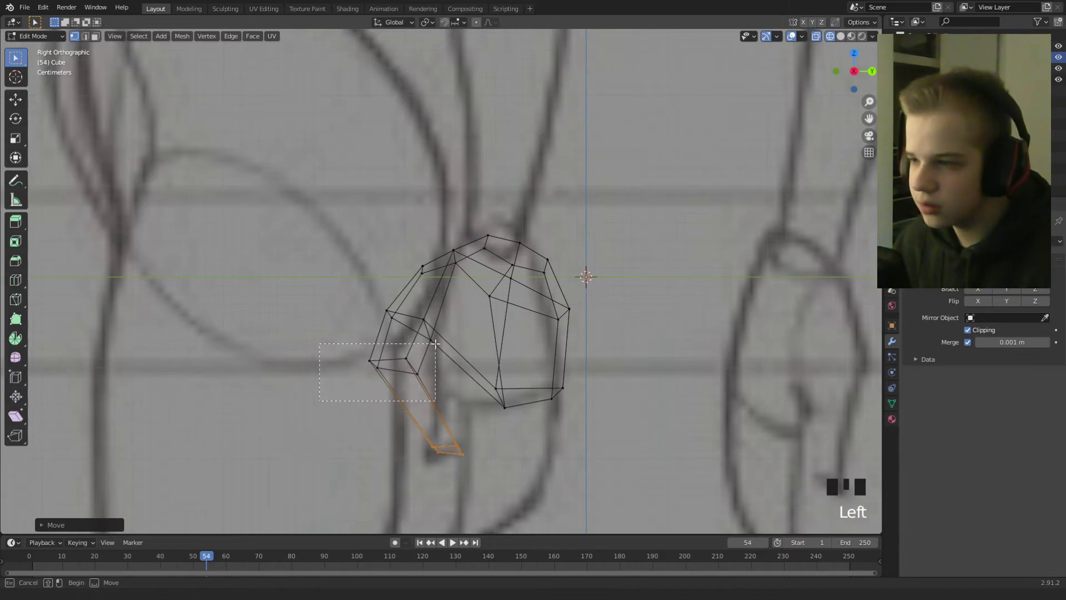
left_click_drag(436, 344, 435, 344)
key("g")
left_click(490, 361)
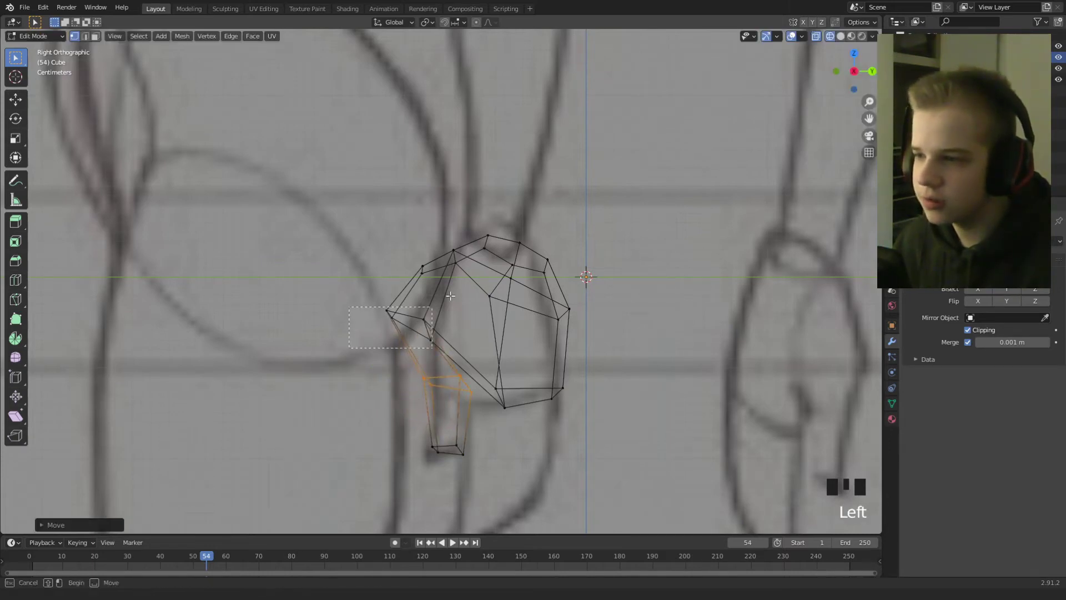
Move and rotate the thumb's upper joint in side view to line up with the joints below.
key("g")
left_click(499, 300)
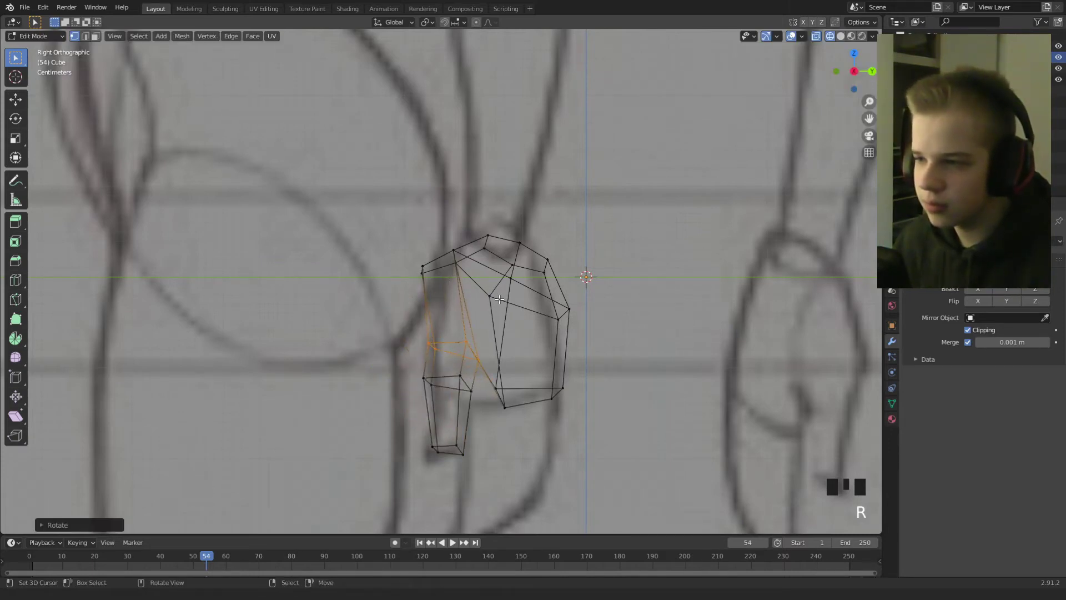
key("g")
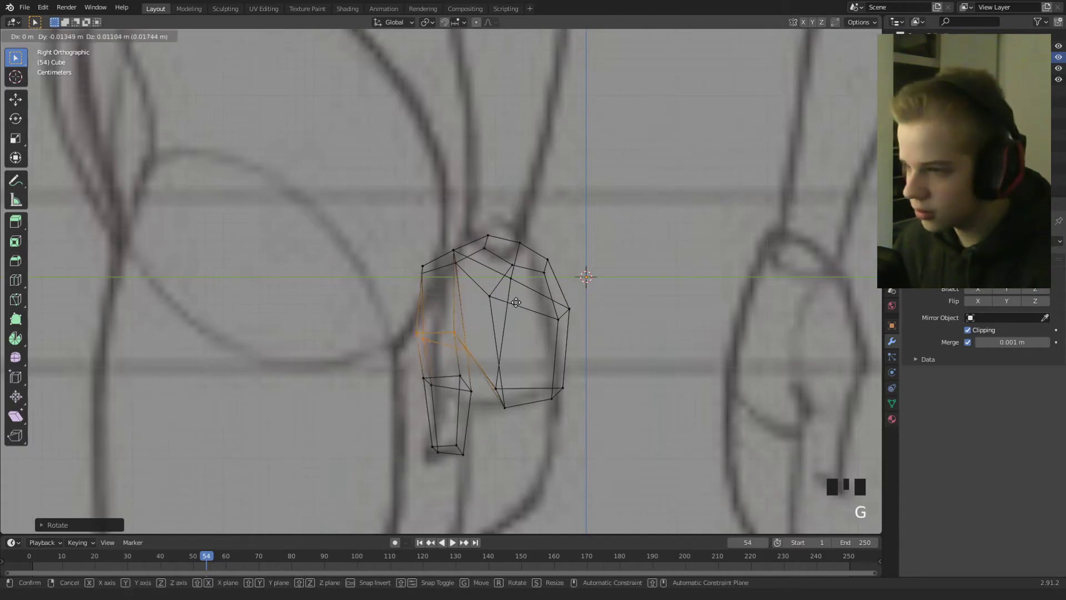
left_click(481, 284)
Adjust the vertices at the thumb's base beside the wrist and leave mesh editing to check the shape.
left_click_drag(461, 241, 471, 229)
key("g")
left_click(482, 212)
key("z")
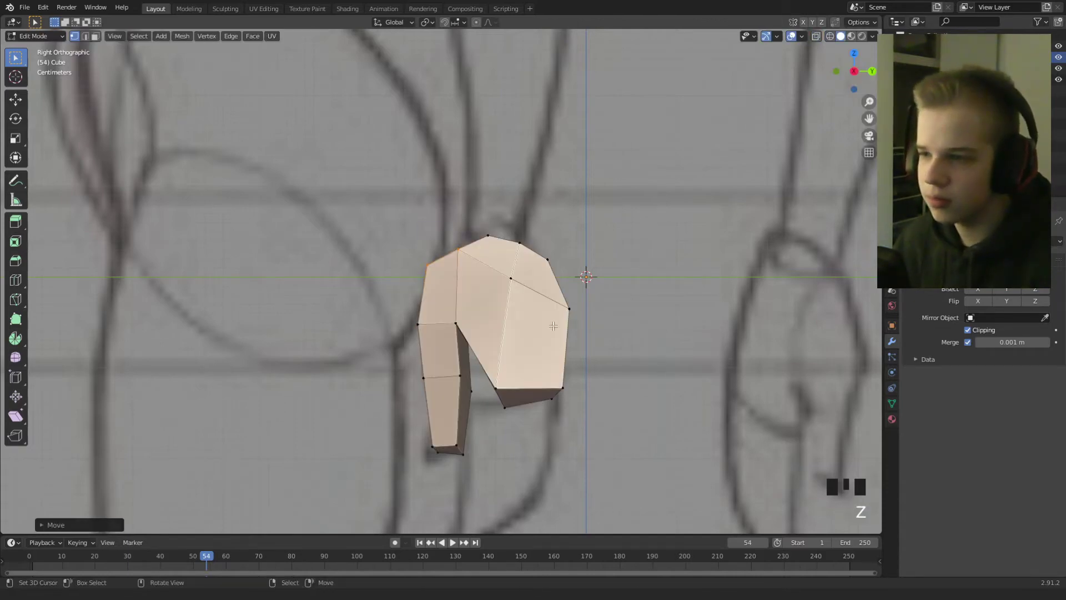
key("Tab")
key("z")
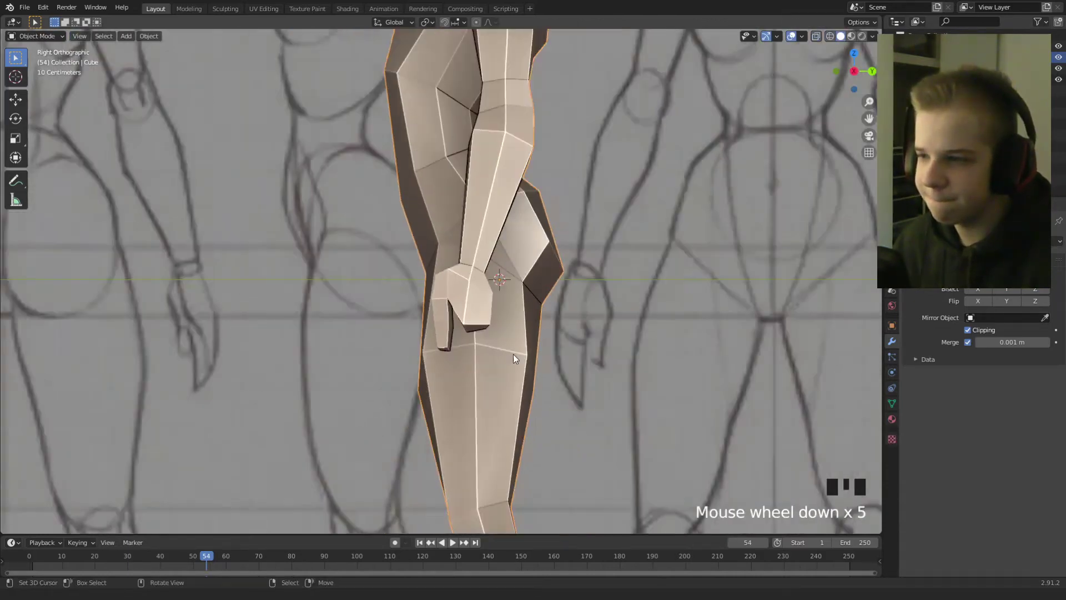
Extrude the palm's bottom and thumb-side faces downward in front view to form the finger block.
key("alt+a")
middle_click_drag(513, 354, 489, 316)
key("KP_1")
scroll(515, 358, "up", 4)
key("Tab")
right_click(471, 321, "shift")
key("KP_1")
scroll(496, 330, "up", 4)
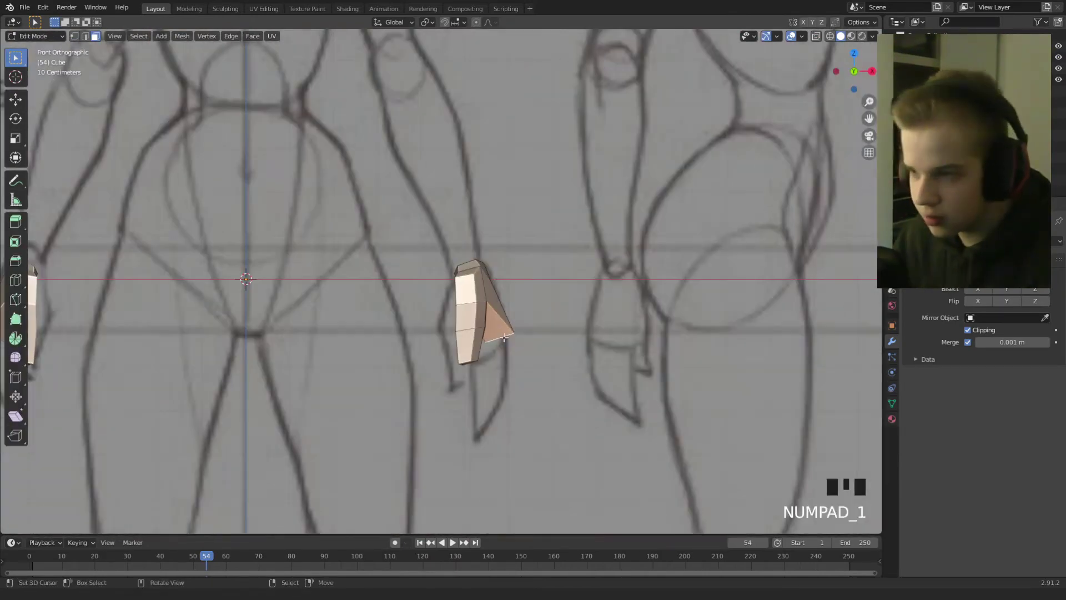
key("e")
left_click(538, 425)
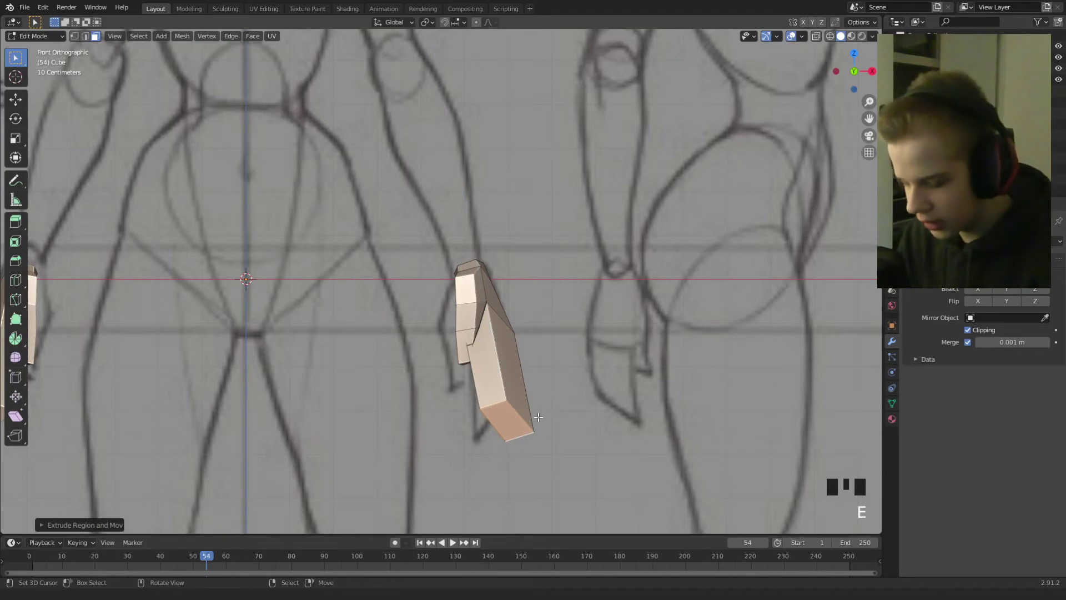
Move and rotate the finger block's end faces in side view wireframe.
key("KP_3")
key("shift+z")
key("g")
left_click(568, 441)
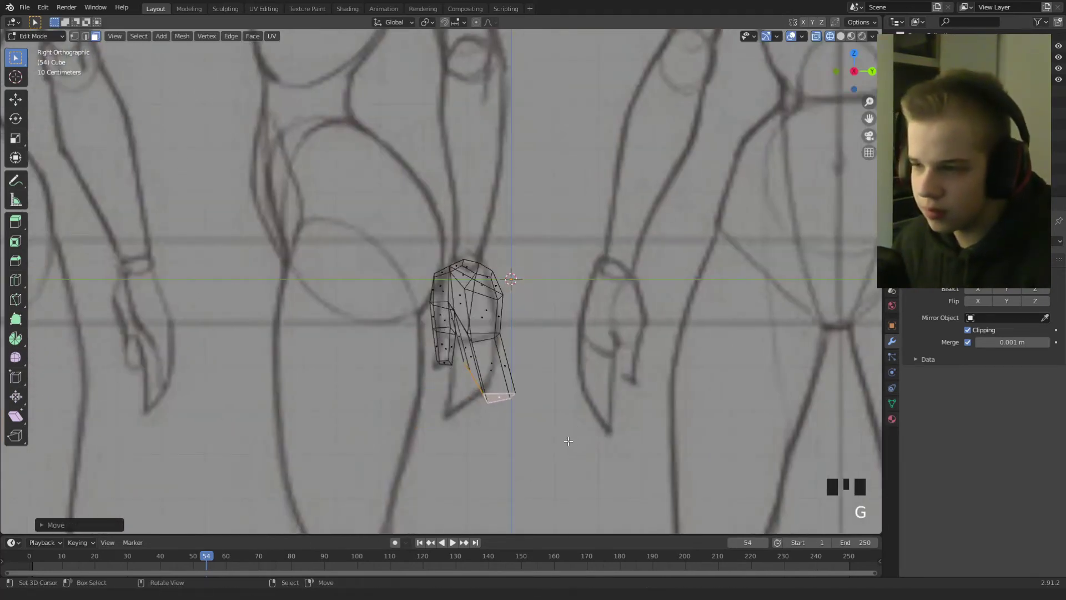
key("r")
left_click(545, 402)
key("g")
right_click(549, 404)
key("shift+z")
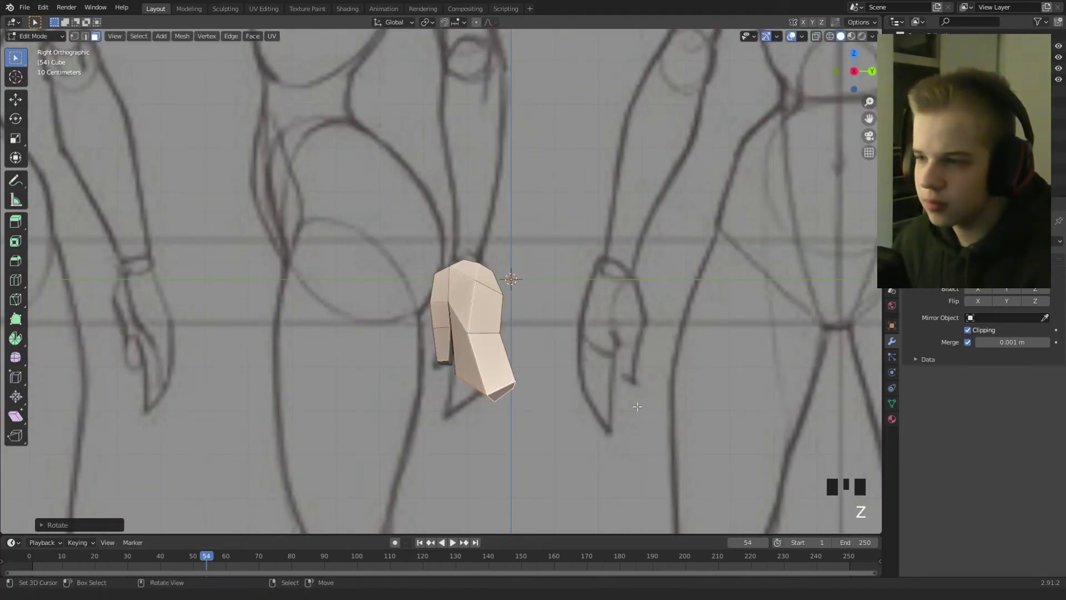
Bring the finger block's end under the palm and raise its rear tip vertices towards the sketched fingers.
scroll(467, 346, "up", 5)
key("g")
left_click(563, 428)
key("shift+z")
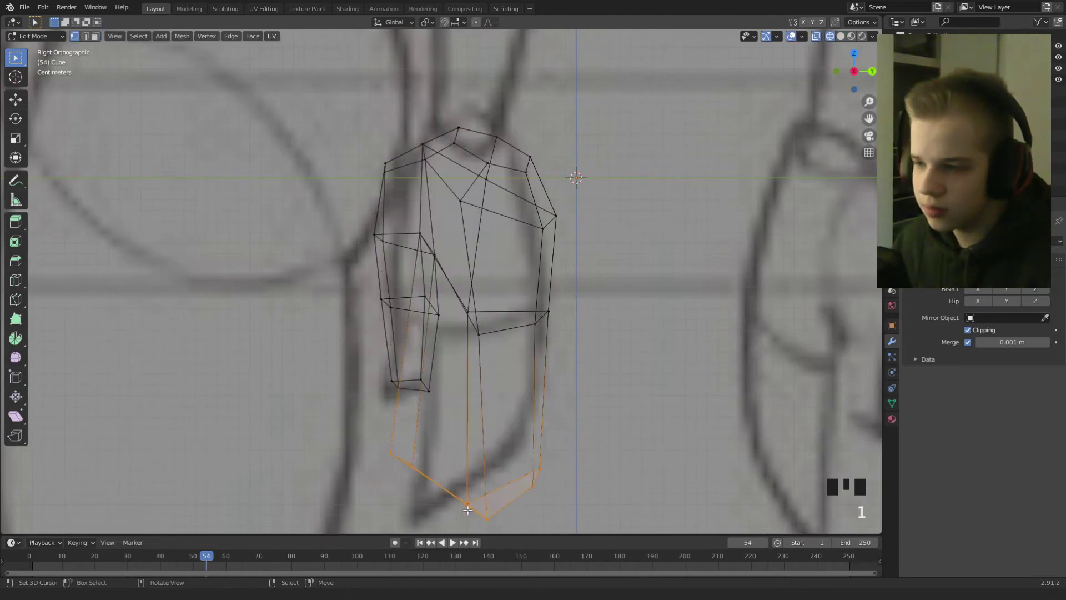
left_click_drag(566, 446, 566, 447)
key("g")
left_click(564, 420)
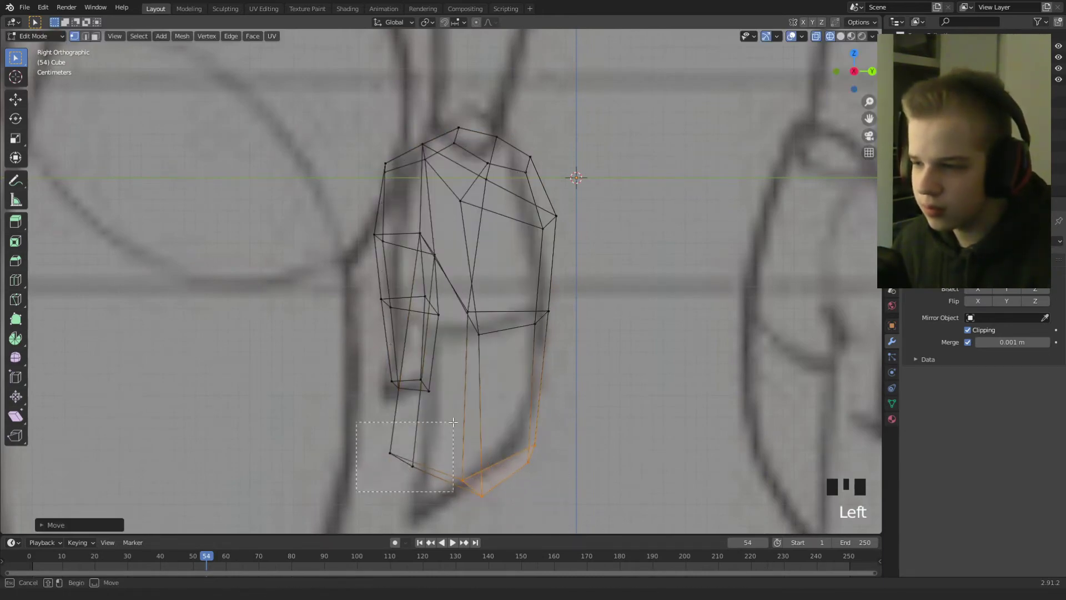
Reposition the two front vertices of the finger block's end along the sketched fingertips and leave mesh editing.
left_click_drag(453, 422, 454, 420)
key("g")
left_click(463, 461)
key("shift+z")
key("Tab")
Slide the finger block's bottom edge vertices along their edges in mesh editing.
scroll(556, 465, "down", 4)
mouse_move(544, 464)
middle_mouse_down()
mouse_move(591, 454)
mouse_move(564, 304)
mouse_move(523, 282)
mouse_move(512, 329)
middle_mouse_up()
key("Tab")
key("1")
key("alt+a")
left_click(514, 334)
key("g")
key("g")
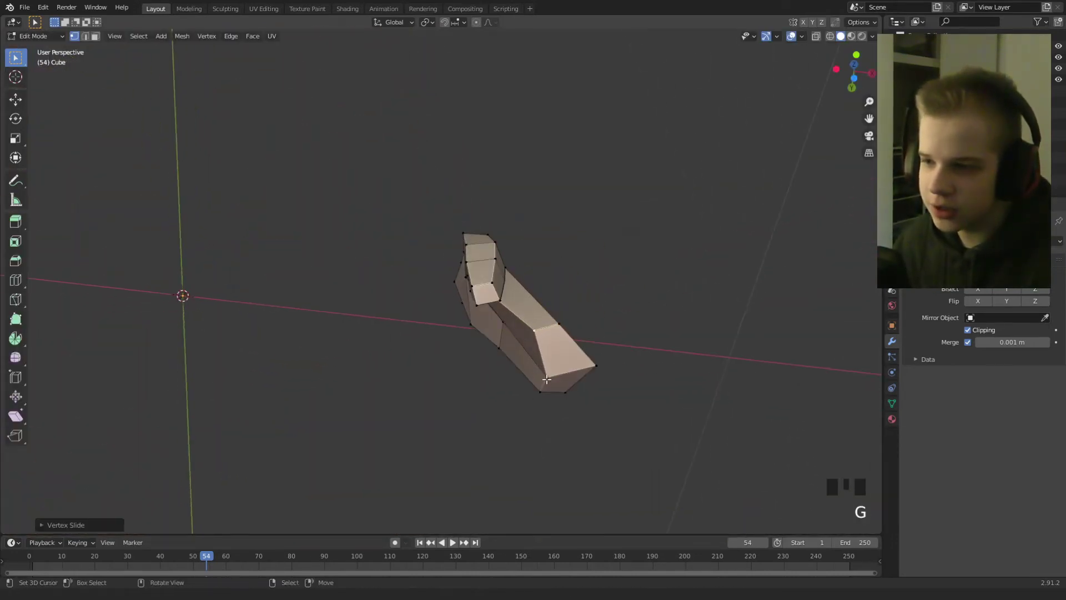
right_click(544, 398)
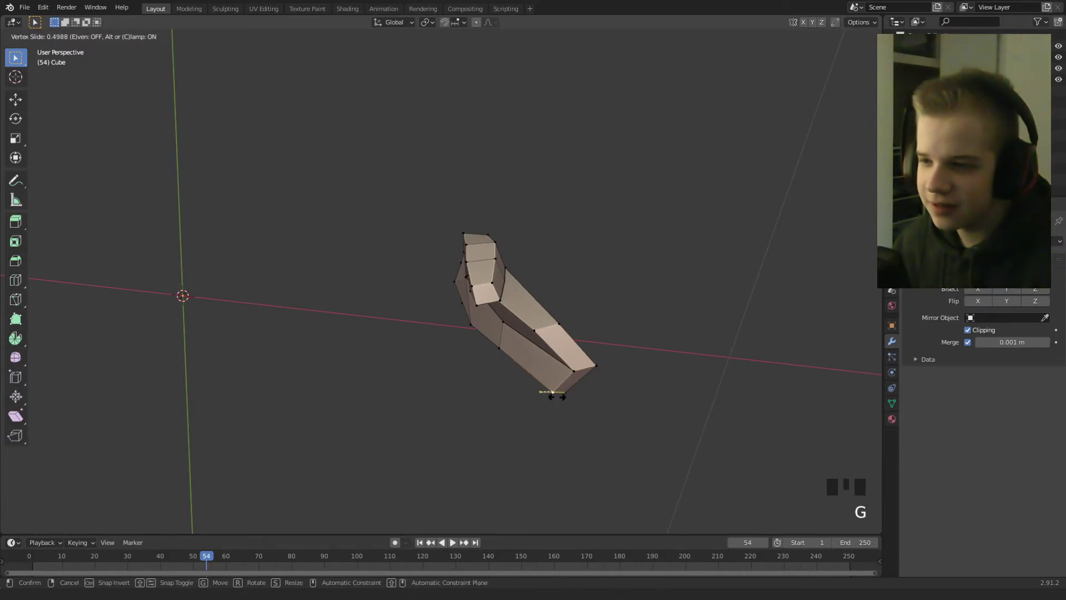
left_click(557, 396)
Move the finger block's end vertices onto the sketched fingertips in front view wireframe.
middle_click_drag(557, 396, 478, 380)
key("KP_1")
key("z")
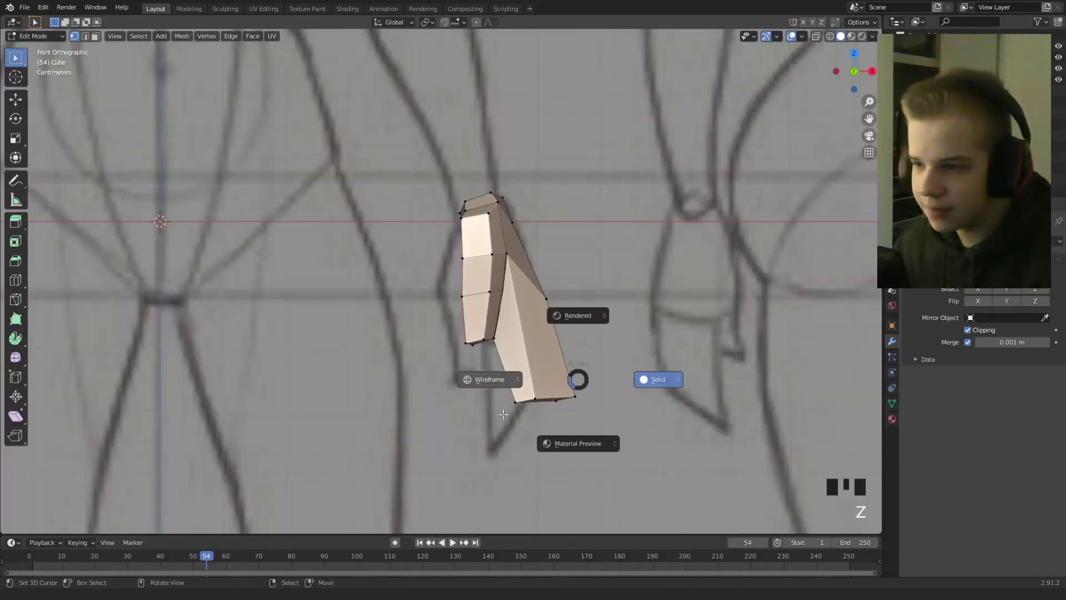
left_click_drag(498, 435, 614, 369)
key("g")
left_click(578, 396)
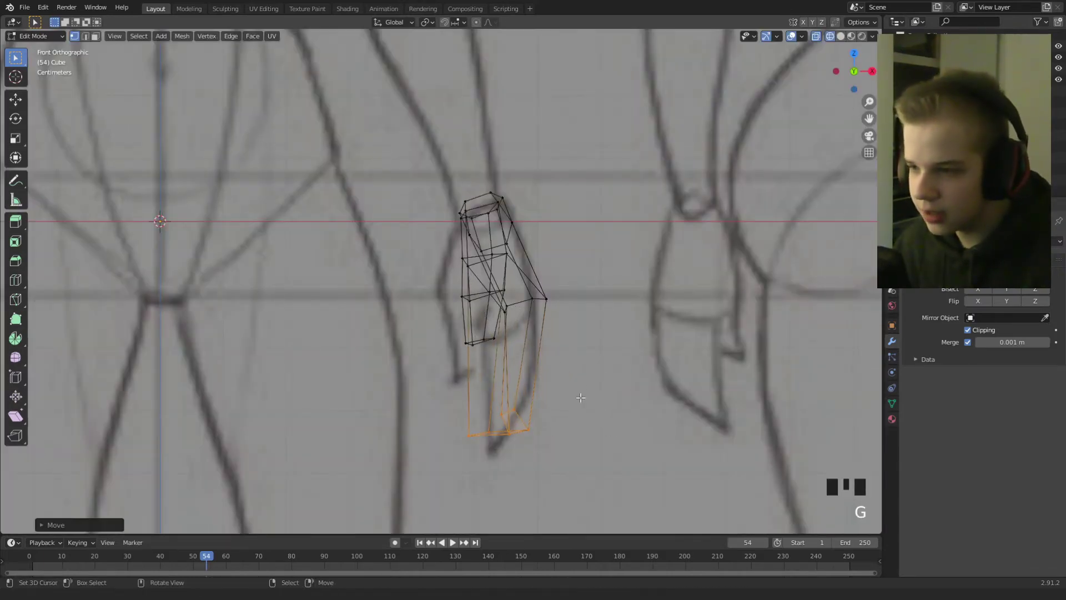
Add a loop cut across the middle of the finger block and shift it onto the finger sketch in front view.
key("z")
mouse_move(625, 397)
middle_mouse_down()
mouse_move(529, 405)
mouse_move(500, 325)
middle_mouse_up()
left_click(560, 399)
key("ctrl+r")
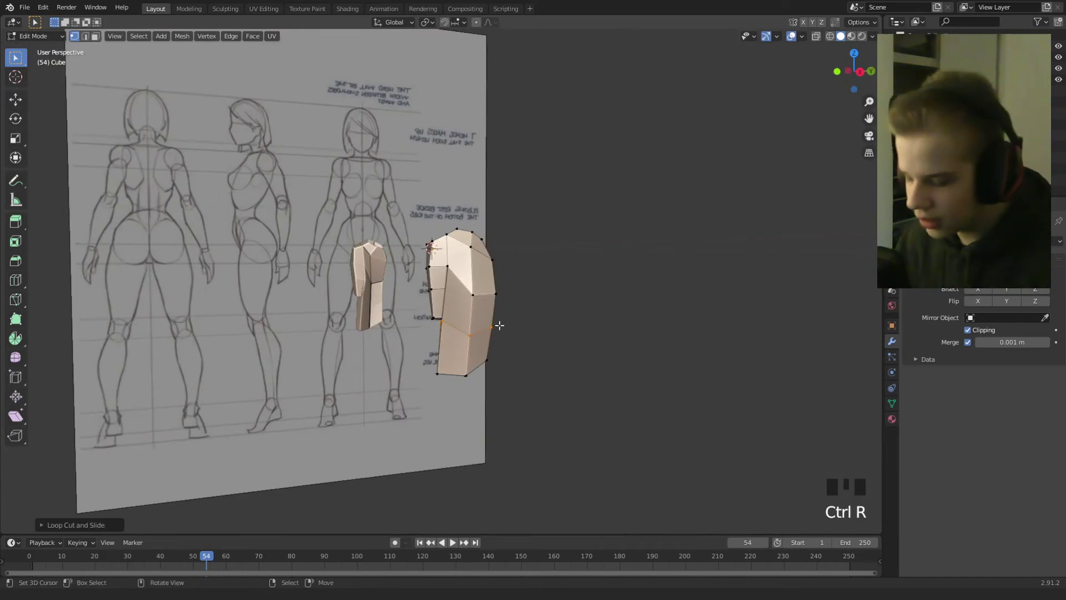
key("KP_1")
scroll(528, 356, "up", 4)
key("z")
key("g")
left_click(576, 401)
Reposition individual vertices around the finger block's middle loop and end in perspective view.
key("z")
scroll(576, 402, "down", 2)
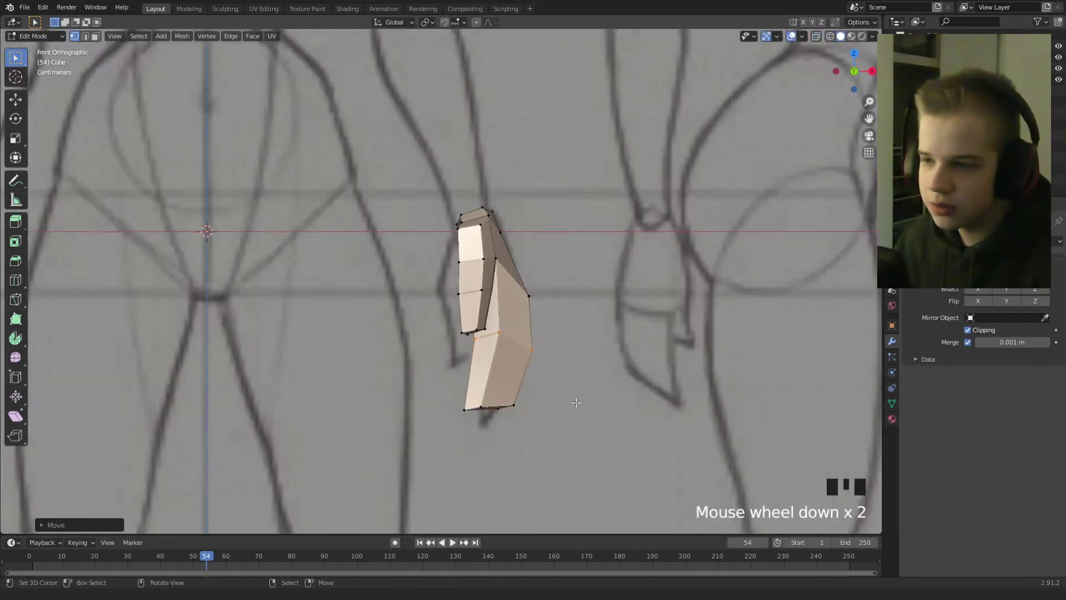
key("alt+a")
middle_click_drag(576, 403, 558, 366)
scroll(481, 391, "up", 1, "alt")
scroll(481, 391, "up", 3)
key("2")
key("1")
key("g")
left_click(485, 365)
key("g")
left_click(507, 338)
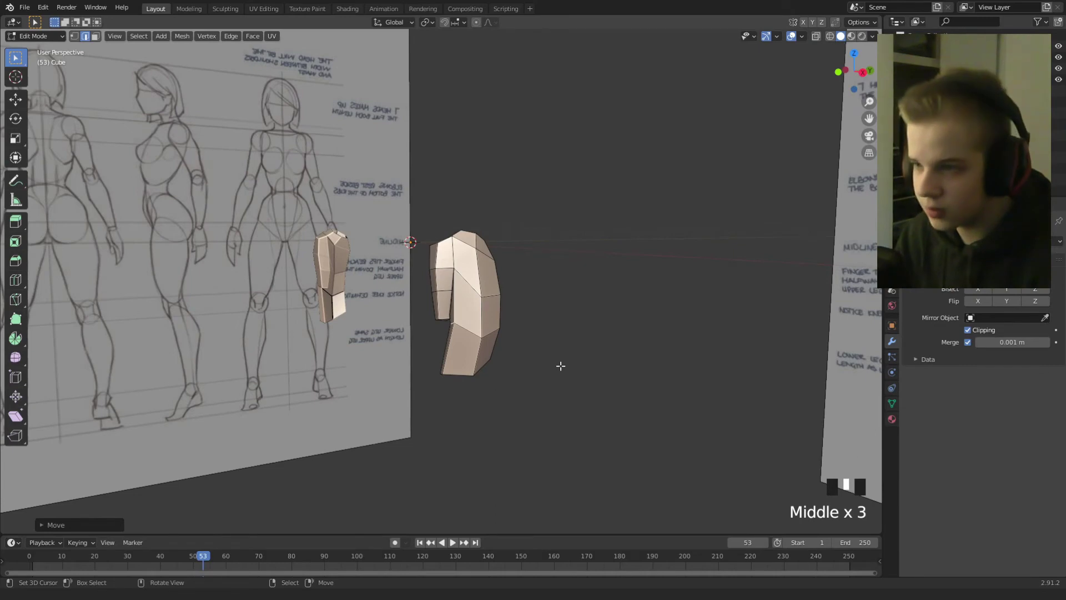
Select the finger block's end vertices in front view wireframe and adjust their position at the sketched fingertips.
key("KP_1")
scroll(561, 366, "up", 2)
key("z")
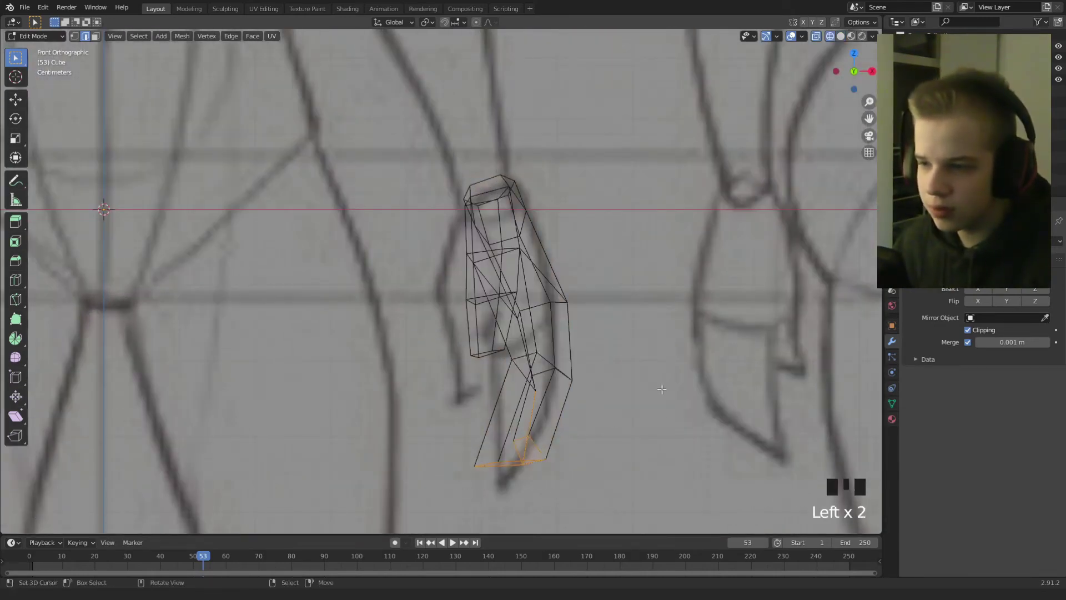
left_click_drag(513, 472, 589, 430)
key("g")
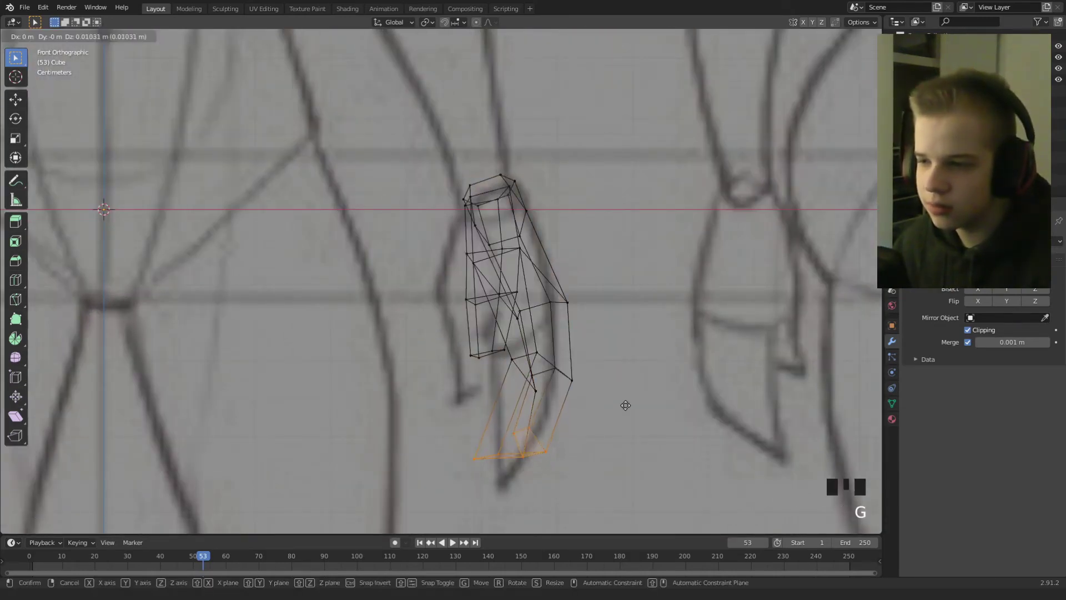
left_click(628, 404)
key("z")
key("g")
left_click(598, 430)
Slide and move single vertices at the finger block's end to refine the fingertip shape, and leave mesh editing.
middle_click_drag(598, 431, 494, 372)
key("g")
key("g")
left_click(434, 347)
left_click(473, 379)
key("g")
left_click(448, 342)
key("Tab")
Move the side reference image along the Y axis to reposition its profile sketch behind the body in side view.
middle_click_drag(489, 375, 469, 380)
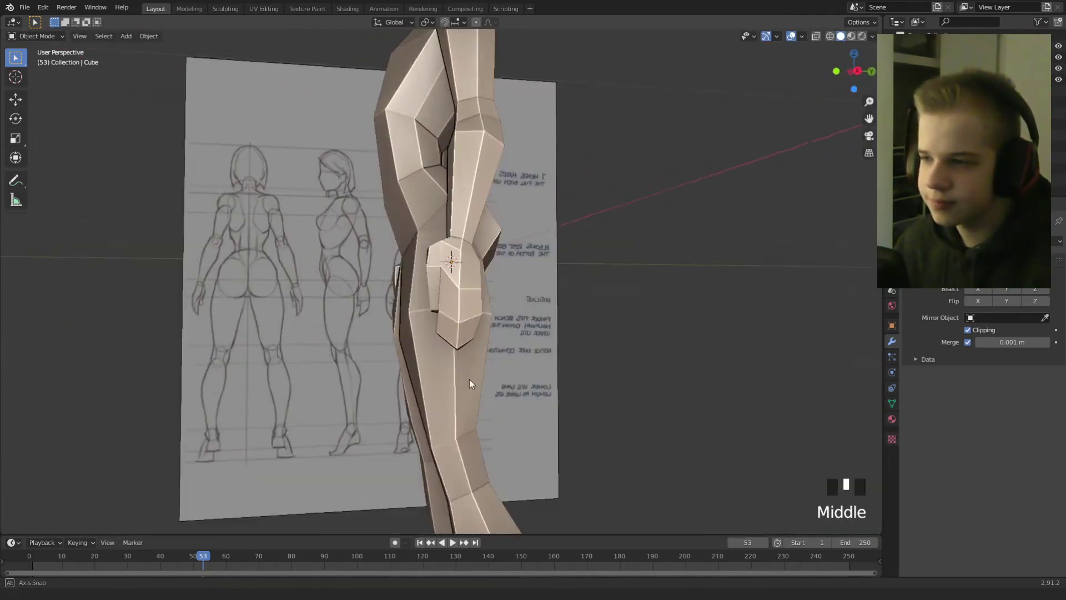
scroll(363, 364, "down", 4)
middle_click_drag(363, 364, 479, 364)
key("KP_3")
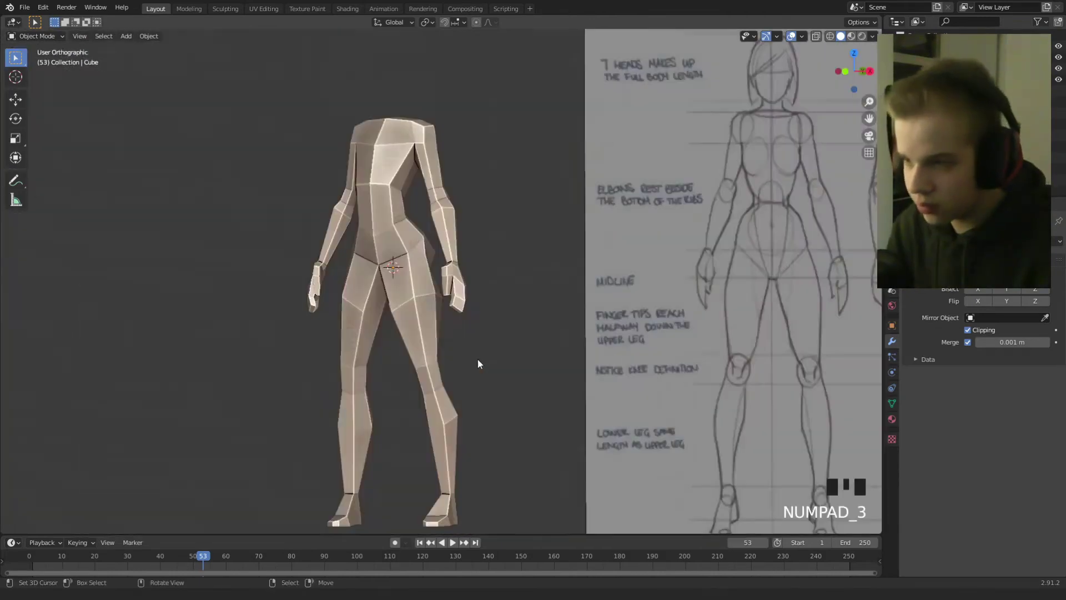
right_click(588, 307)
key("g")
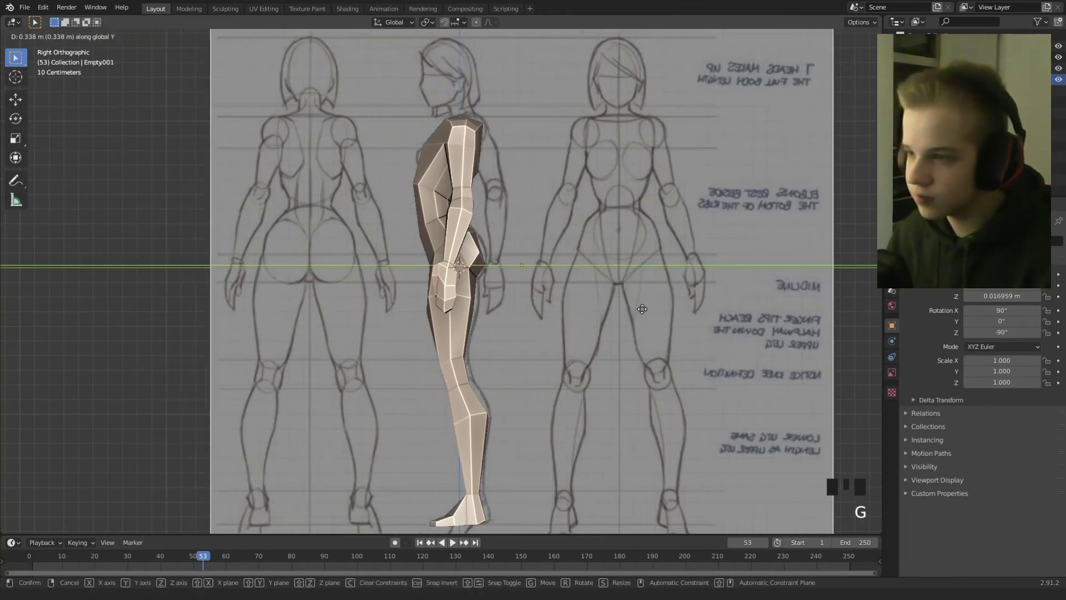
left_click(519, 321)
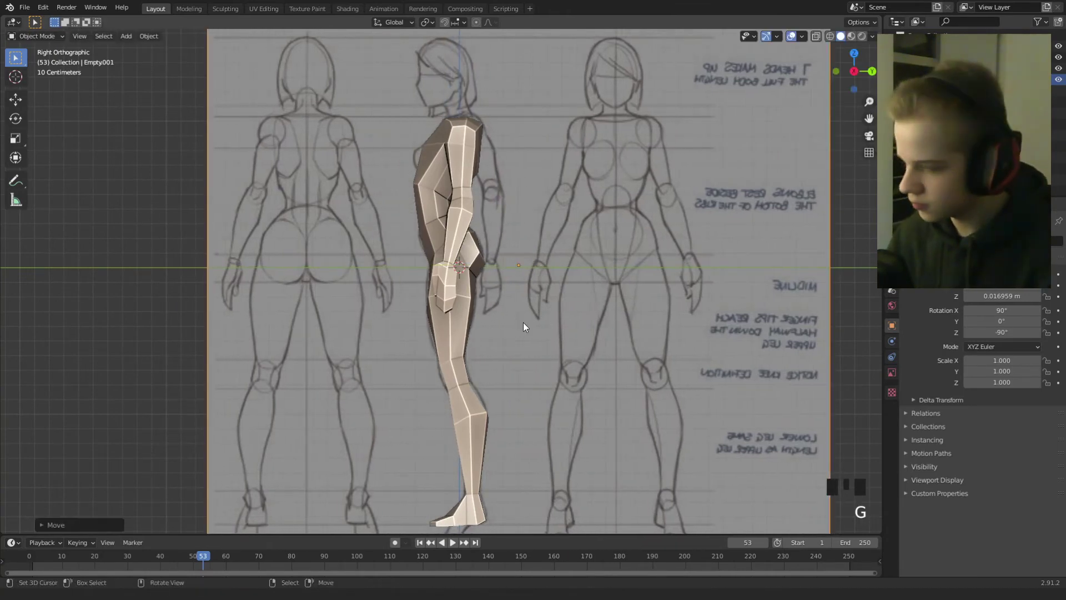
Hide the side reference image and enter mesh editing on the body's hand.
middle_click_drag(523, 322, 545, 339)
scroll(438, 264, "up", 7)
right_click(438, 264)
key("Tab")
scroll(345, 257, "up", 2)
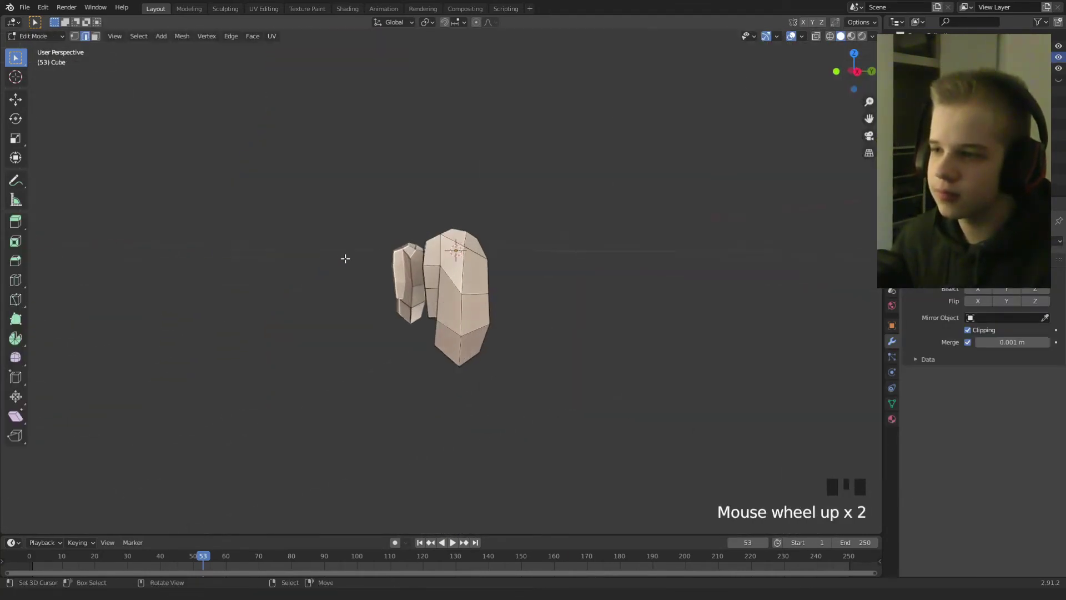
mouse_move(345, 257)
middle_mouse_down()
mouse_move(576, 274)
mouse_move(398, 268)
middle_mouse_up()
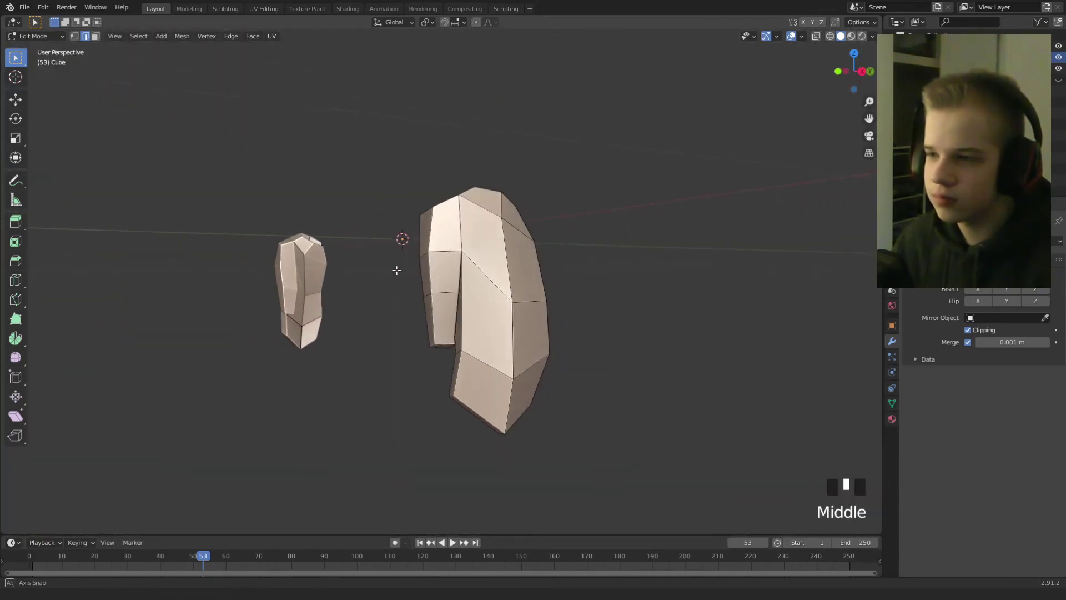
Shift the thumb's tip, middle loop and base loop forward, away from the fingers, in side view wireframe.
key("KP_3")
scroll(318, 327, "up", 4)
key("z")
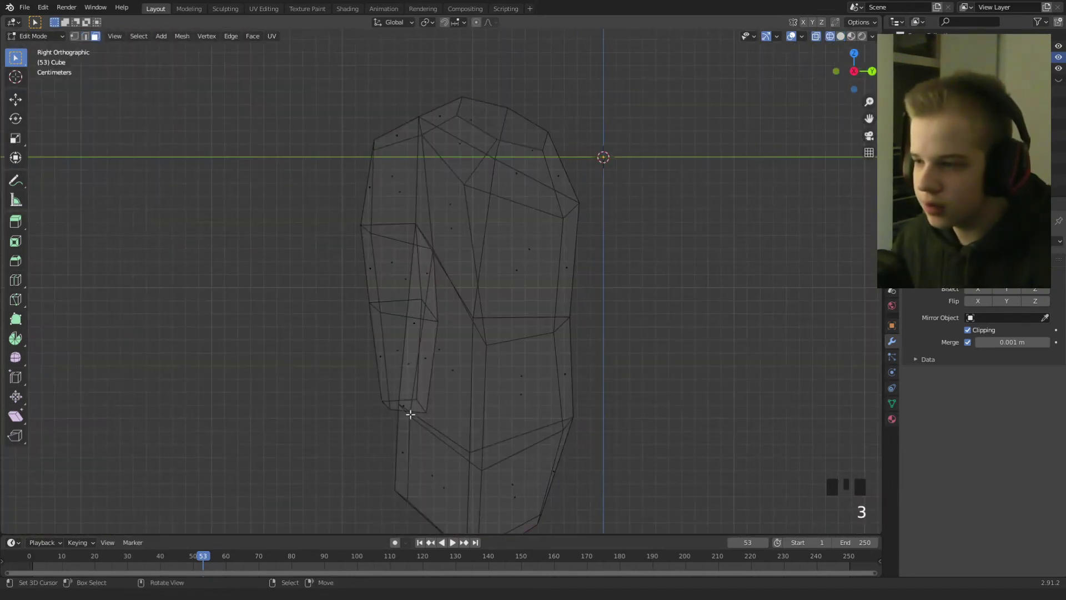
key("g")
left_click(372, 397)
key("1")
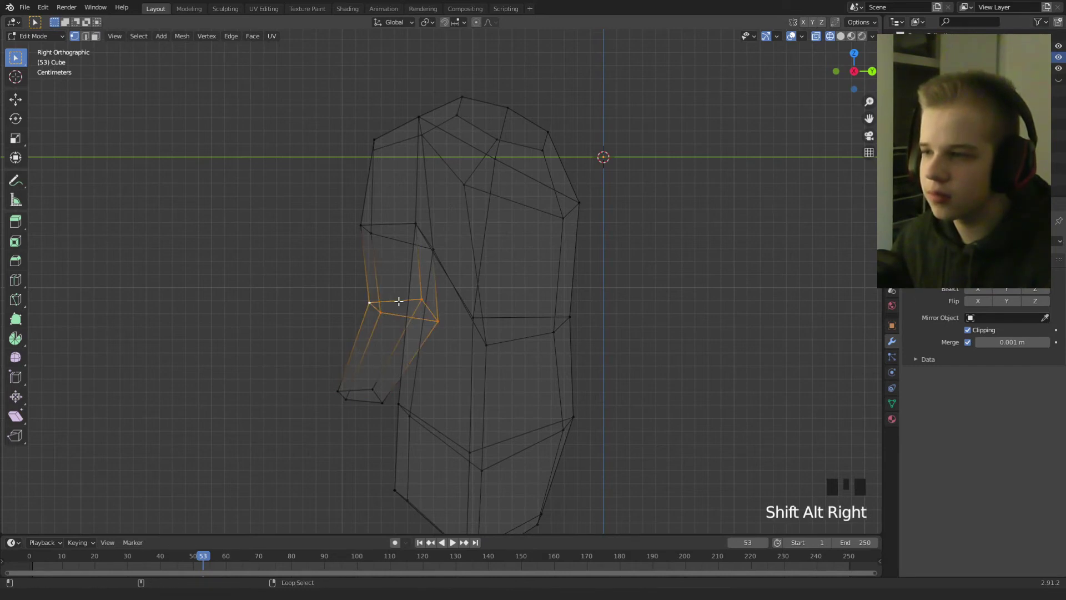
key("g")
left_click(397, 255)
left_click_drag(333, 261, 447, 216)
key("g")
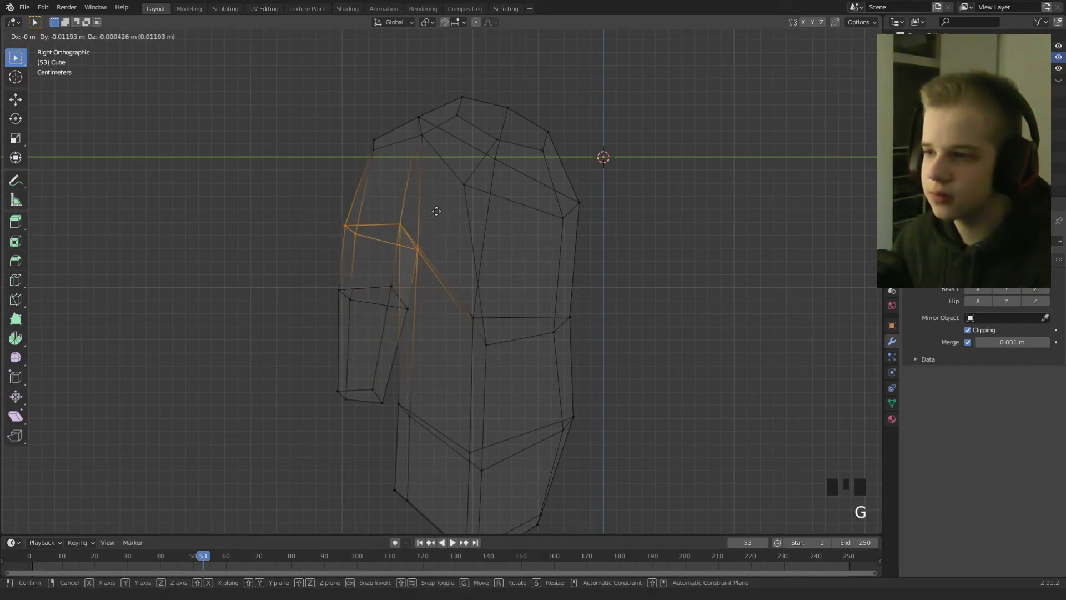
left_click(433, 237)
Lower the thumb's base loop and middle loop in side view to even out the thumb segments.
key("z")
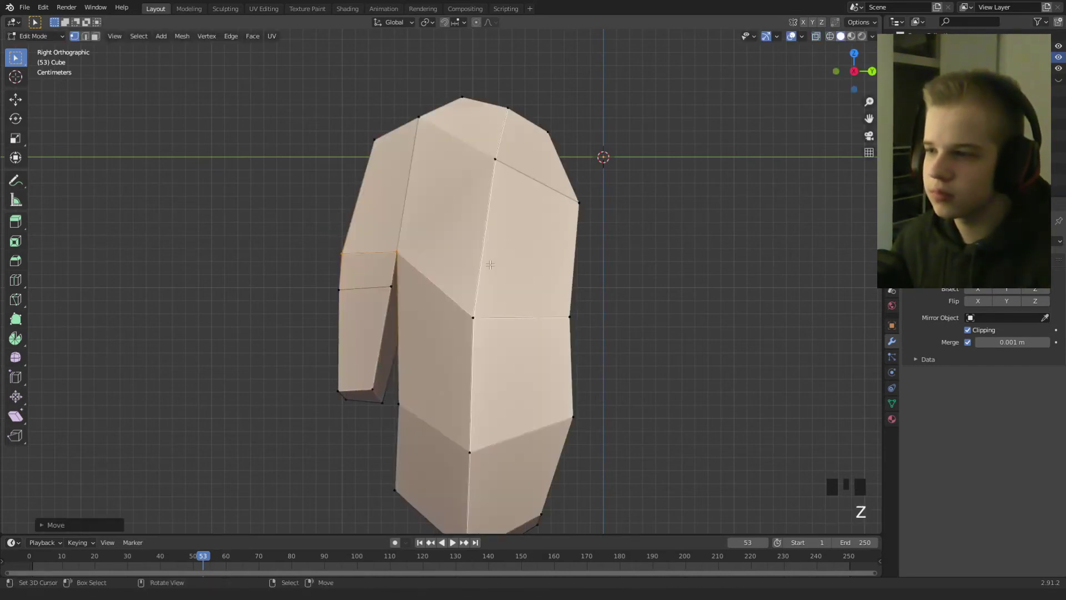
key("g")
left_click(488, 278)
key("z")
key("z")
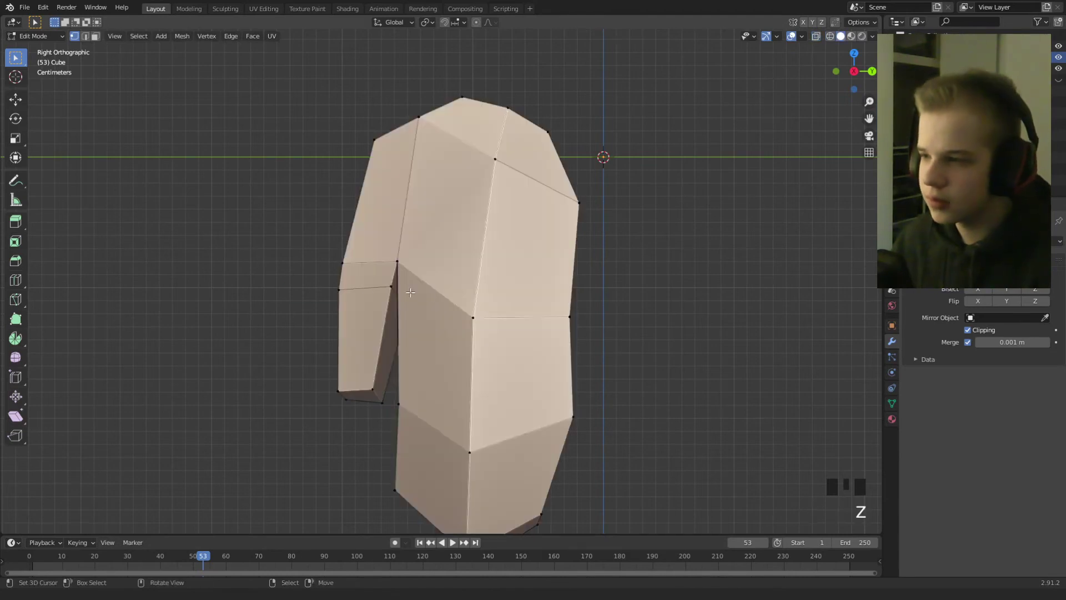
key("g")
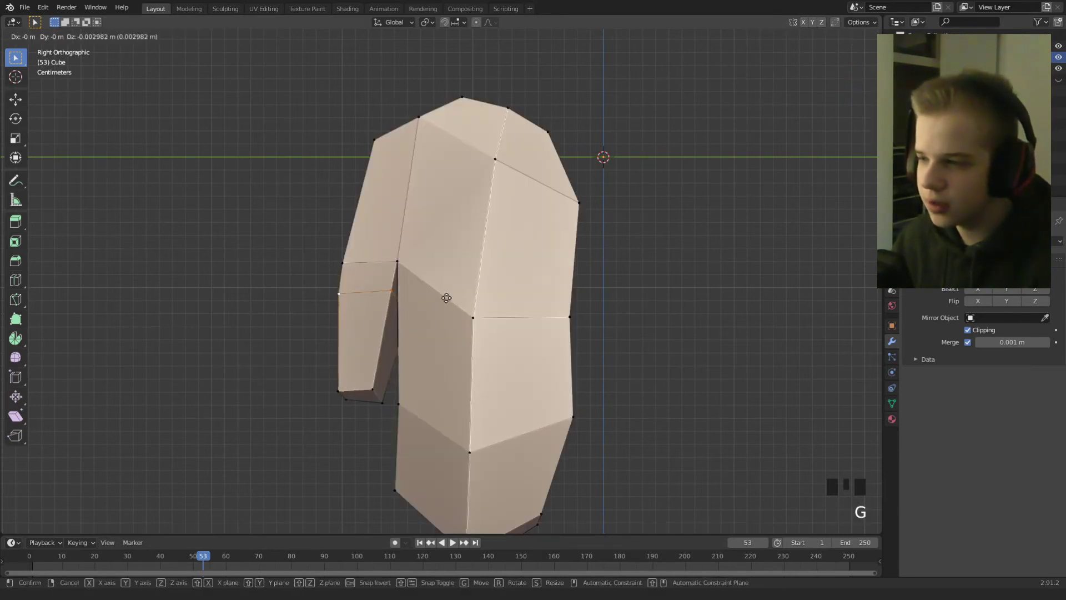
left_click(437, 323)
Move the vertices at the top of the thumb's root downward in side view wireframe.
scroll(444, 306, "down", 2)
key("z")
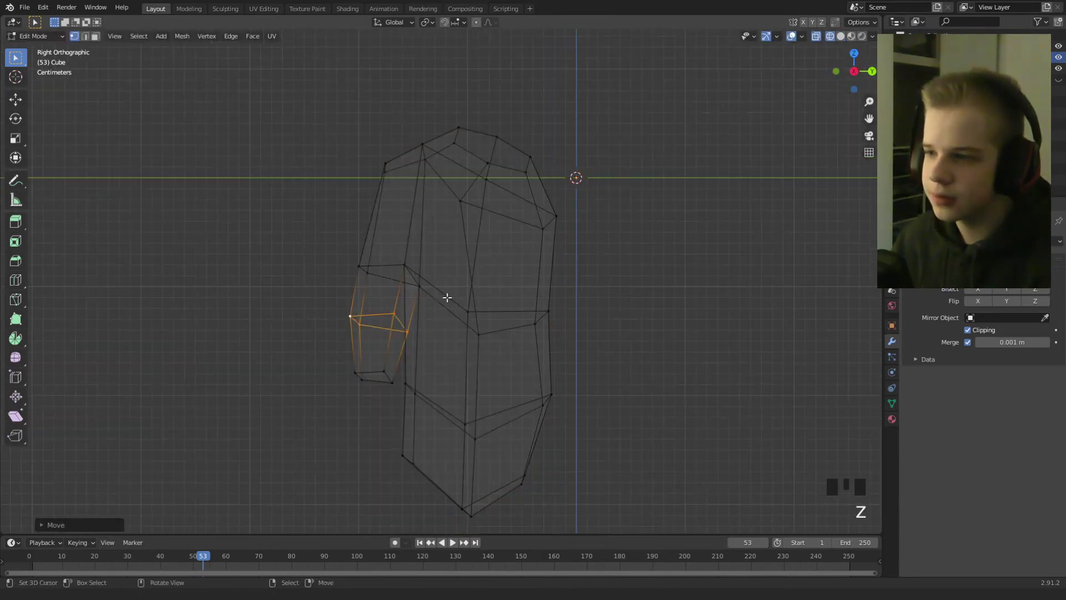
key("z")
key("z")
left_click_drag(357, 178, 425, 125)
key("g")
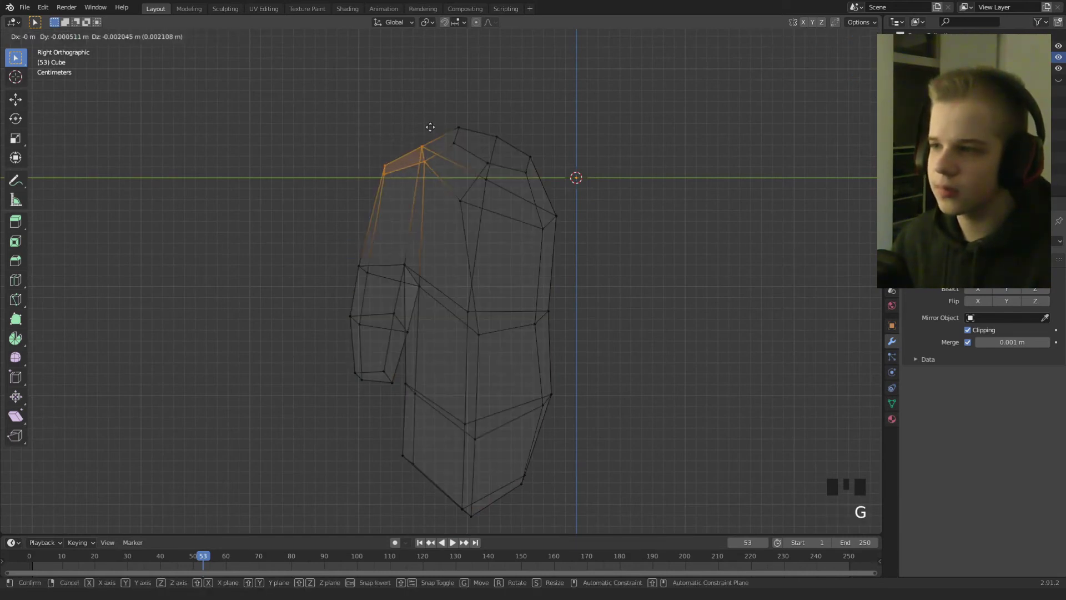
left_click(425, 147)
key("z")
key("z")
Delete the finger block's end vertices and the remaining vertices below the palm.
key("z")
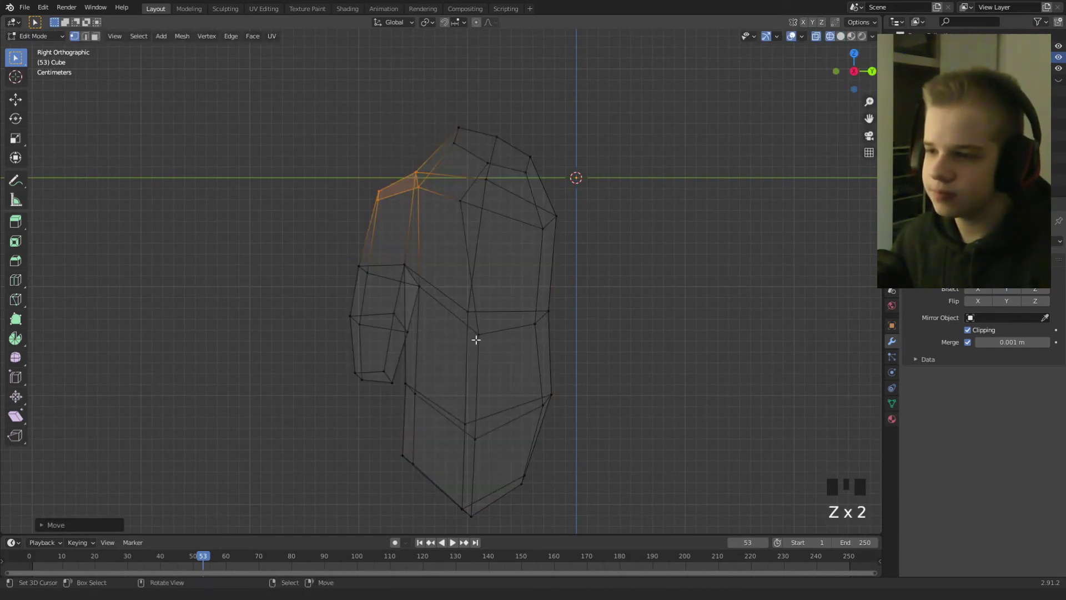
left_click_drag(381, 511, 542, 452)
middle_click_drag(499, 471, 498, 417, "shift")
left_click_drag(372, 479, 594, 365)
key("x")
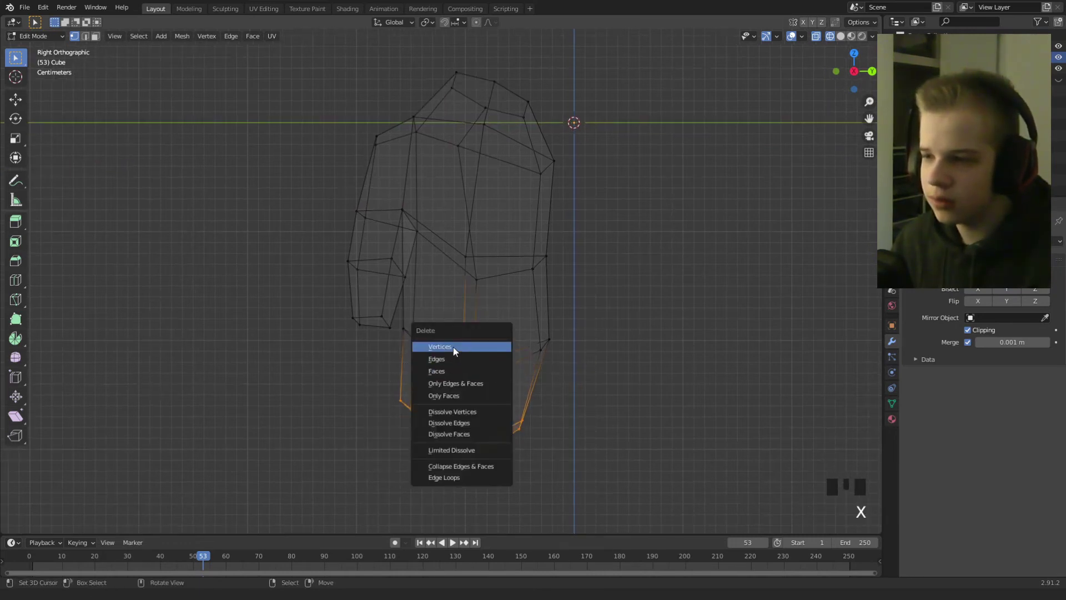
left_click(453, 347)
key("x")
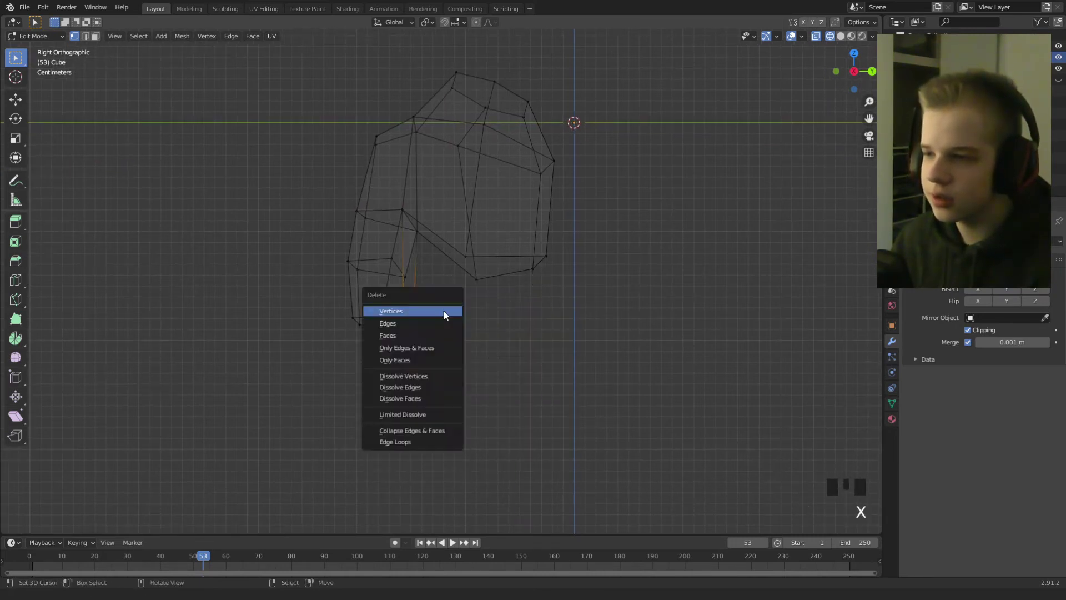
left_click(444, 312)
Lower the inner vertices where the thumb meets the palm in side view wireframe.
middle_click_drag(486, 286, 474, 300, "shift")
key("alt+z")
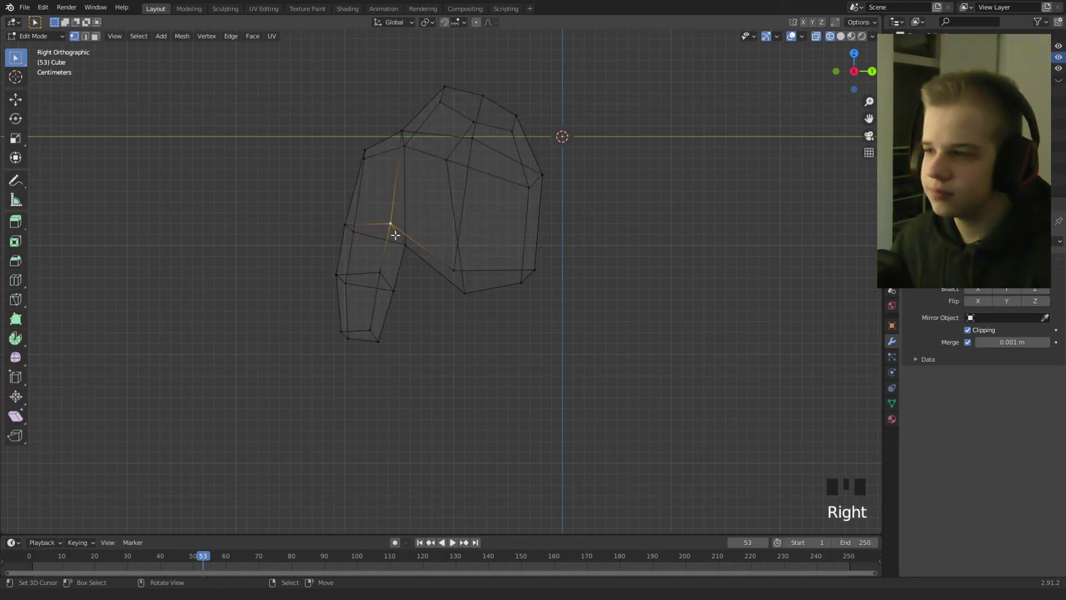
key("g")
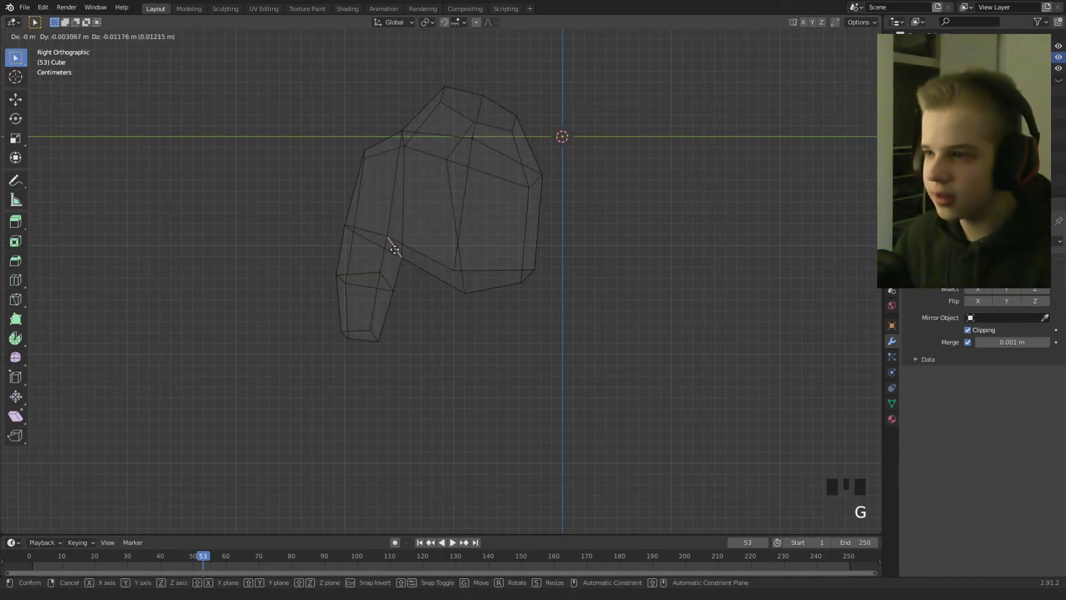
left_click(393, 245)
key("alt+z")
scroll(454, 262, "down", 2)
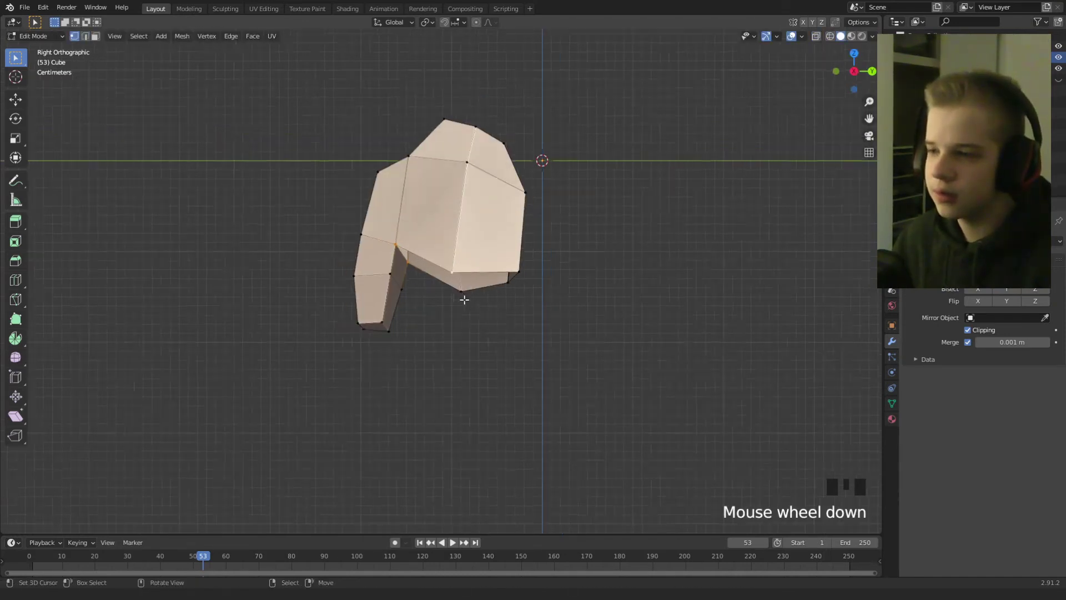
Reposition the vertices along the palm's open lower rim, viewed from below.
key("alt+a")
middle_click_drag(465, 298, 467, 223)
key("g")
left_click(469, 211)
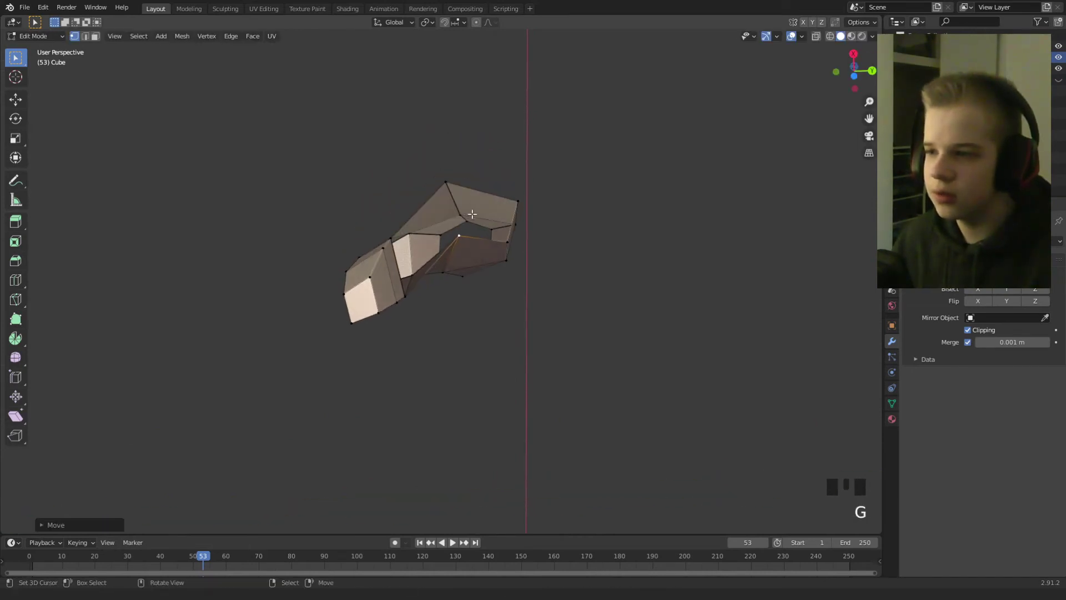
right_click(499, 242)
key("g")
left_click(502, 229)
key("g")
left_click(401, 284)
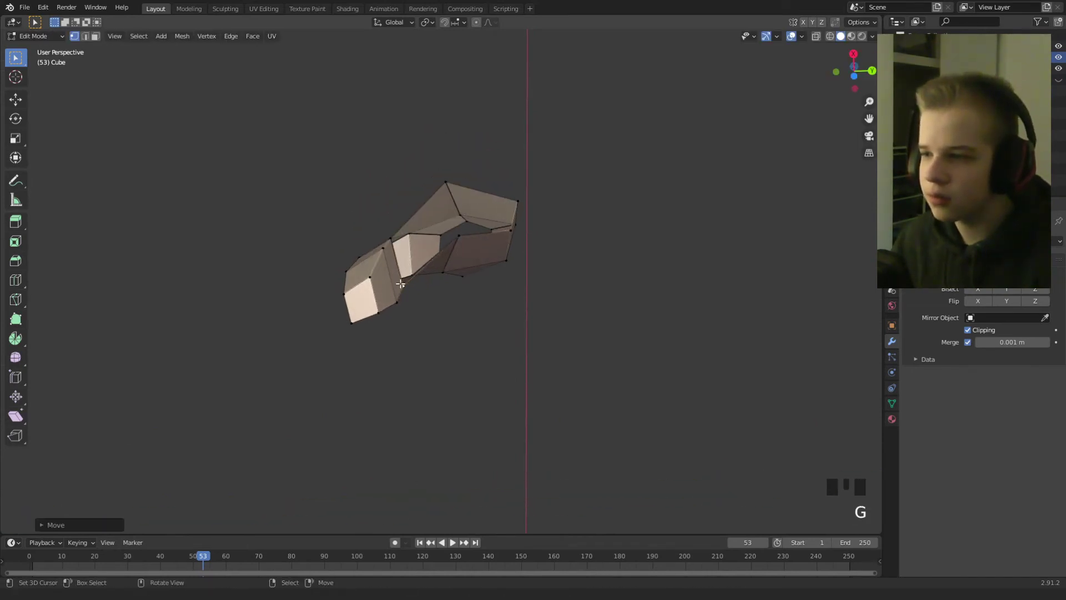
Select the palm's open lower rim and extrude it downward as a new finger block.
middle_click_drag(433, 251, 415, 295)
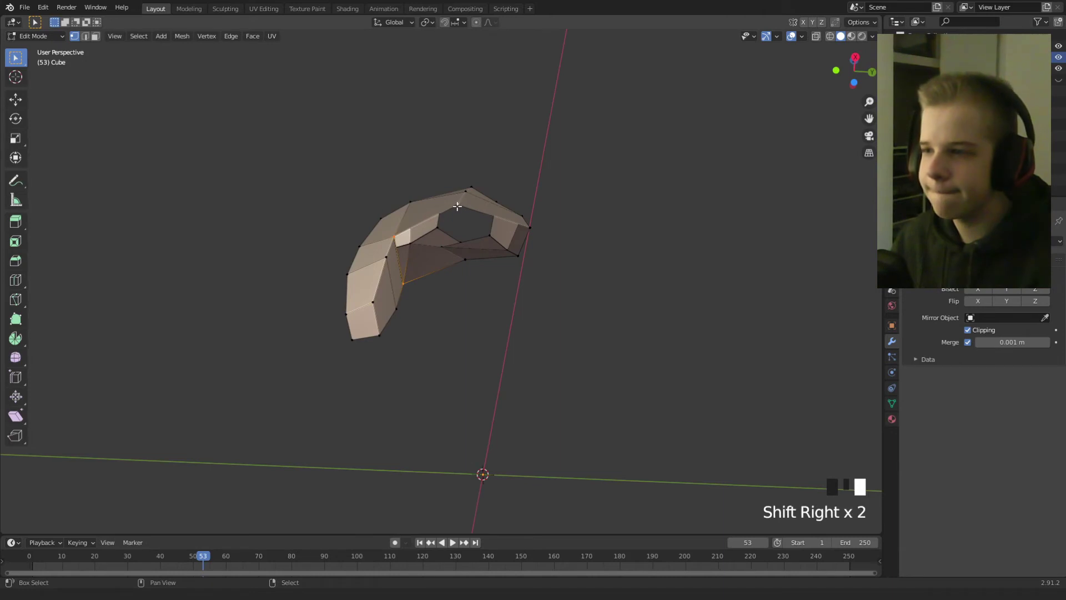
middle_click_drag(469, 260, 512, 298)
key("e")
left_click(505, 385)
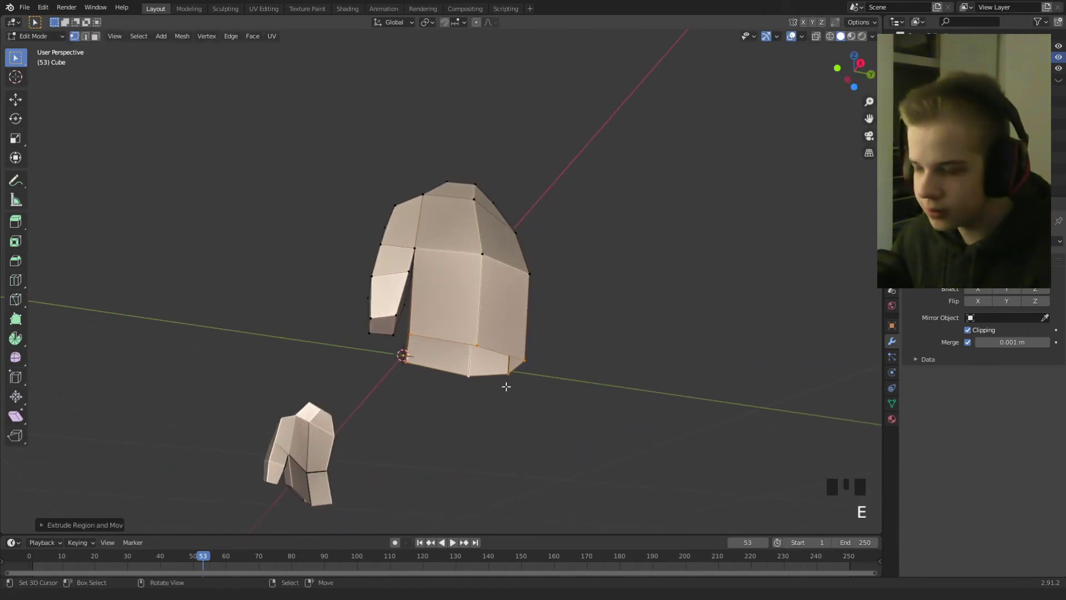
Move the extruded rim towards the sketched fingers in front view and select a vertex on the hand's underside.
key("KP_1")
key("g")
left_click(542, 409)
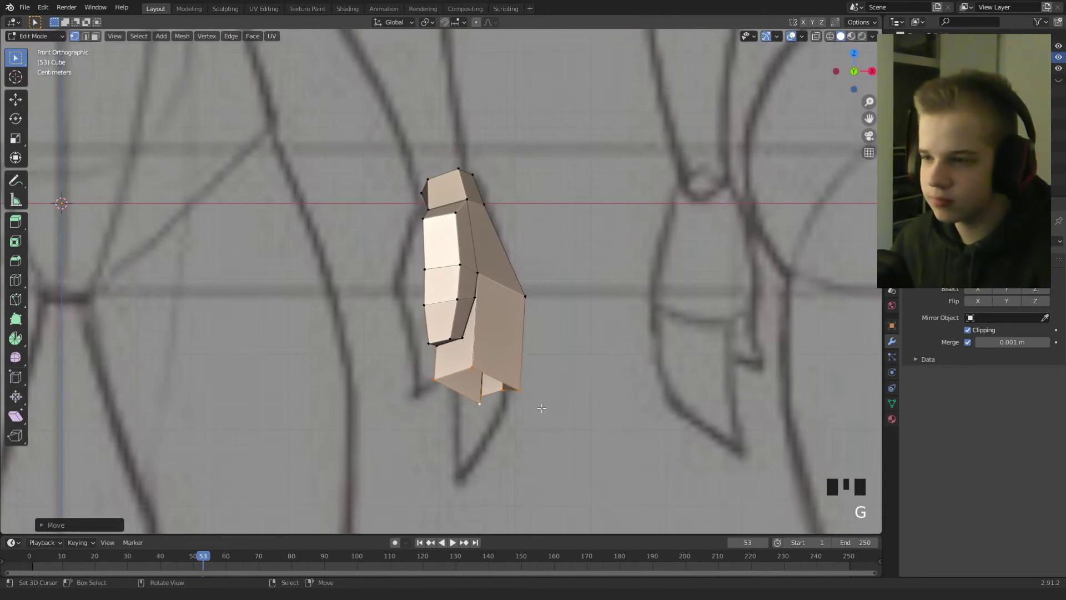
middle_click_drag(542, 409, 484, 297)
right_click(455, 328)
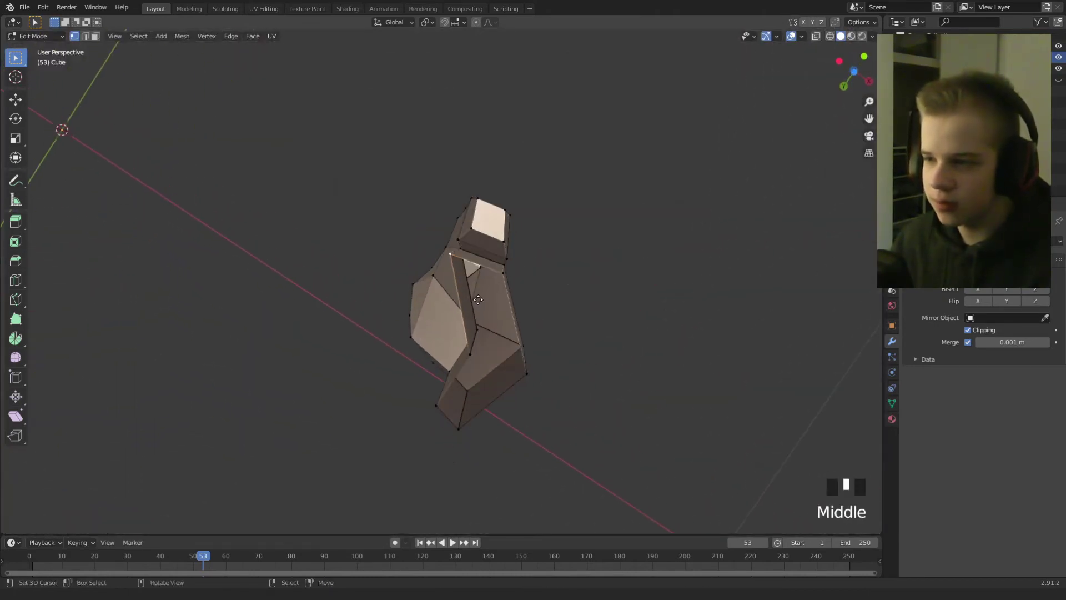
Reposition the vertices on the hand's underside near the thumb and at the finger block's edge.
key("g")
left_click(494, 303)
right_click(479, 351)
key("g")
left_click(488, 351)
right_click(518, 377)
key("g")
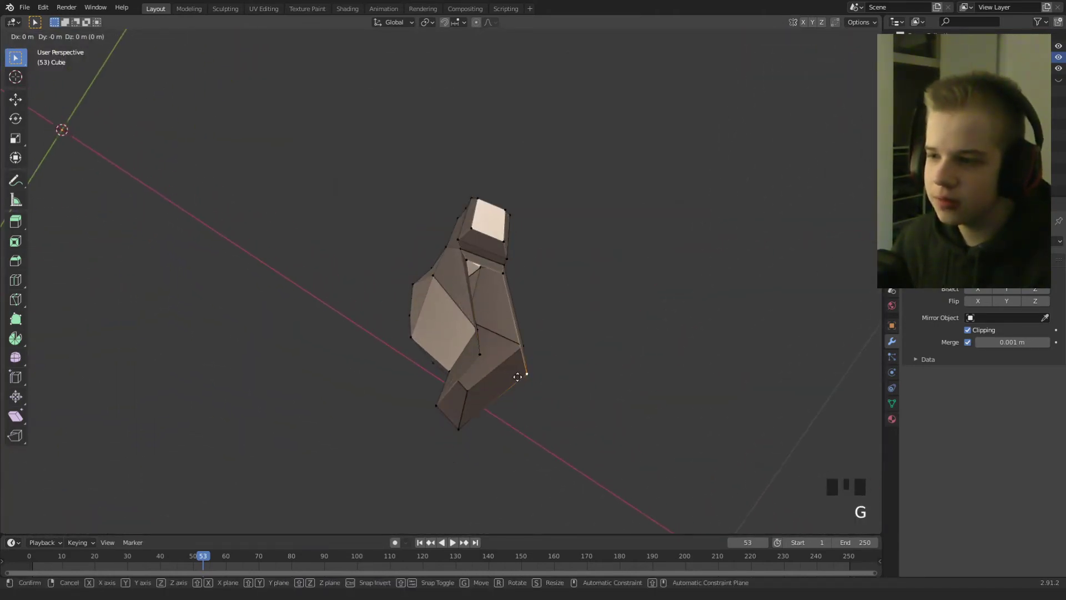
left_click(512, 373)
Adjust the vertices around the finger block's open lower rim, viewed from behind and below.
middle_click_drag(512, 399, 445, 321)
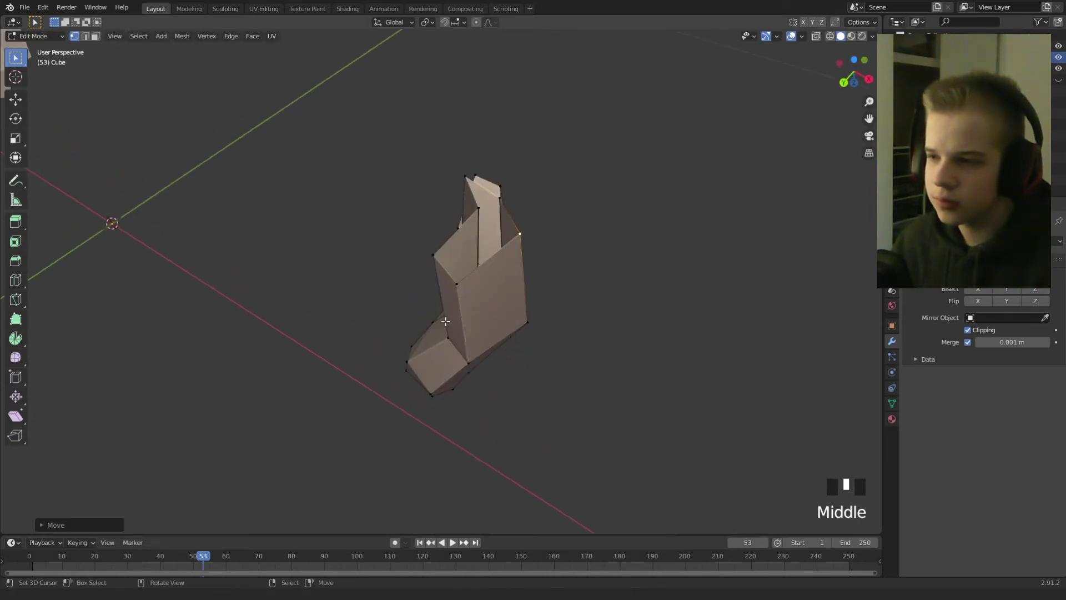
key("g")
key("g")
left_click(437, 273)
key("g")
mouse_move(454, 281)
middle_mouse_down()
mouse_move(492, 376)
mouse_move(464, 369)
mouse_move(464, 286)
middle_mouse_up()
left_click(477, 350)
Extrude the finger block's open rim downward in front view as a second finger segment, following the sketch.
key("KP_1")
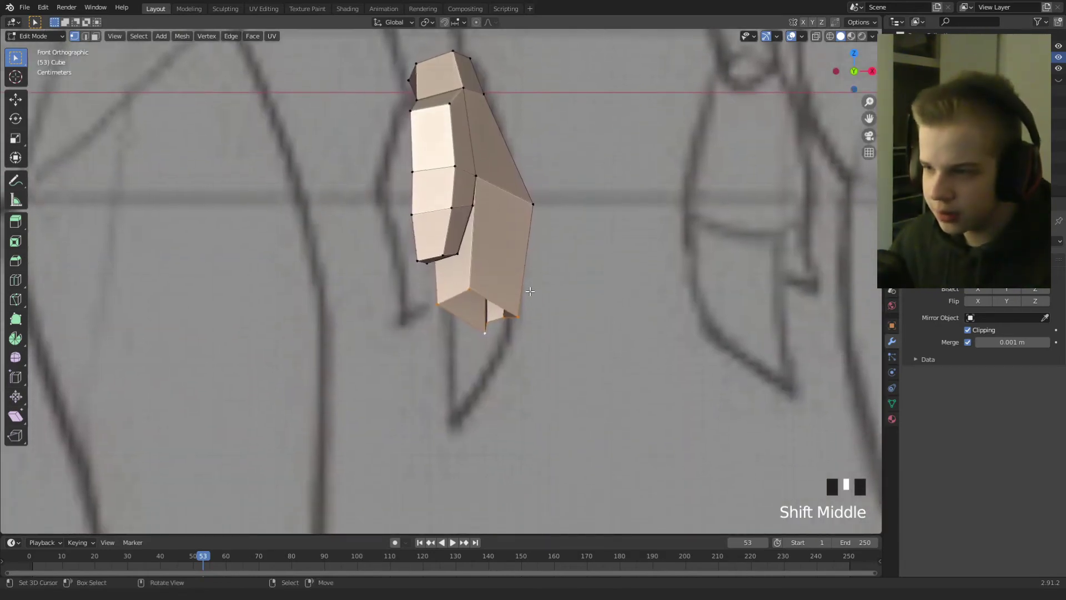
key("e")
left_click(505, 384)
middle_click_drag(505, 385, 468, 397)
scroll(561, 366, "up", 2)
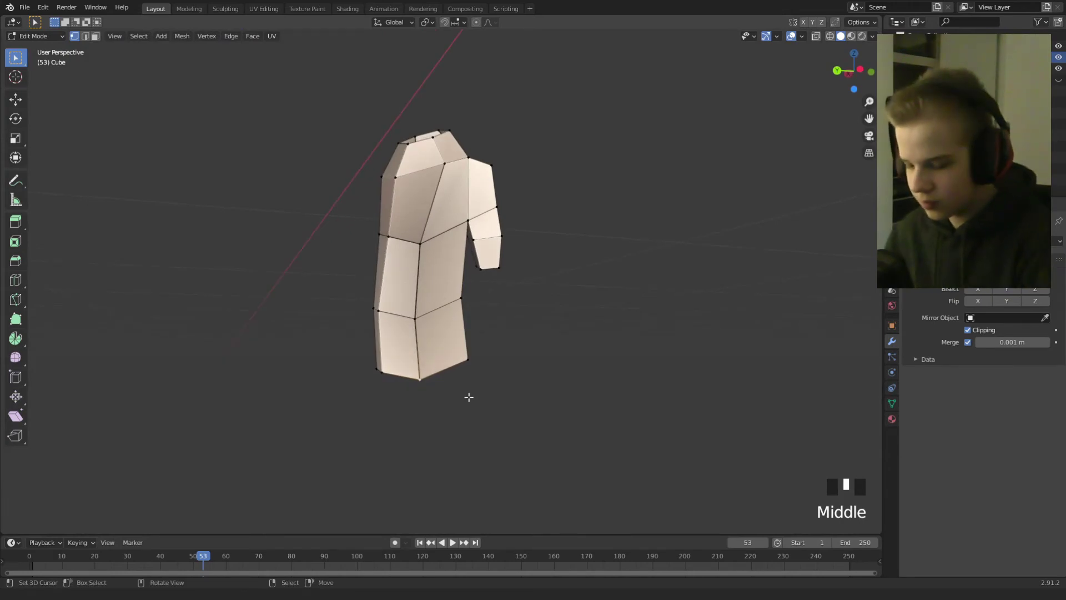
Move the thumb-side vertices of the joint between the two finger segments in side view wireframe.
key("KP_1")
key("ctrl+KP_3")
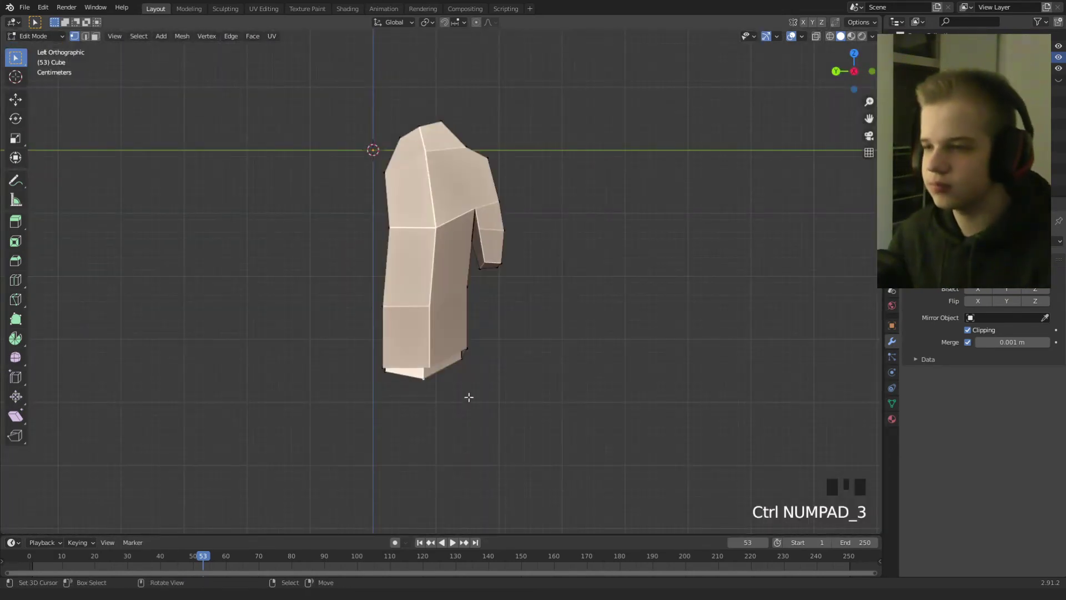
scroll(468, 397, "up", 5)
key("z")
scroll(290, 357, "down", 5)
key("z")
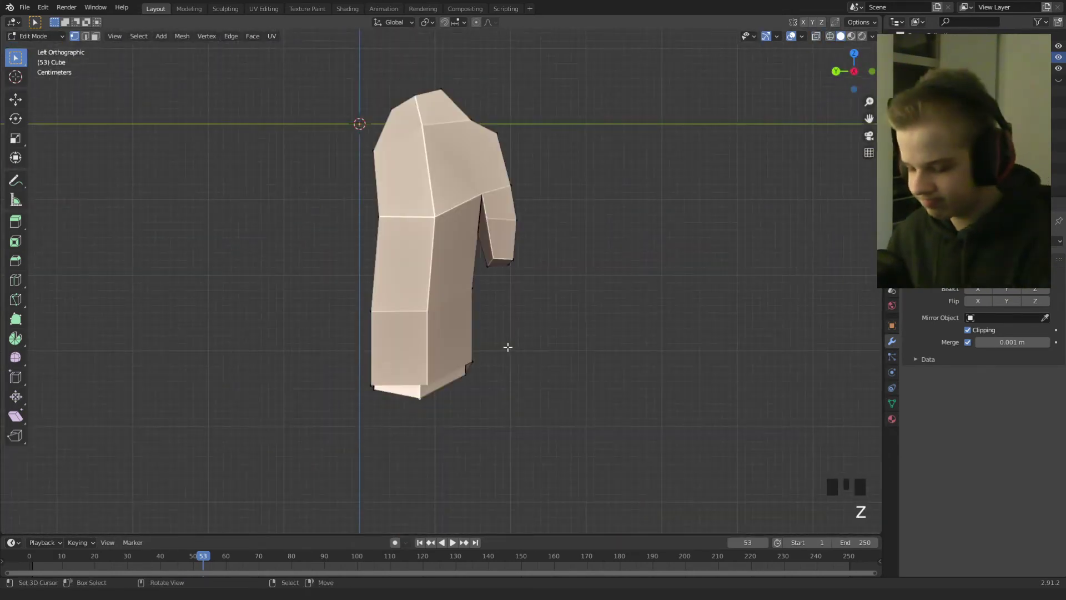
key("KP_3")
scroll(373, 337, "up", 4)
key("z")
left_click_drag(291, 379, 438, 264)
key("g")
left_click(405, 266)
Adjust the vertex pairs at the finger block's joint and lower end in side view.
key("z")
scroll(500, 326, "down", 2)
key("g")
left_click(475, 314)
key("z")
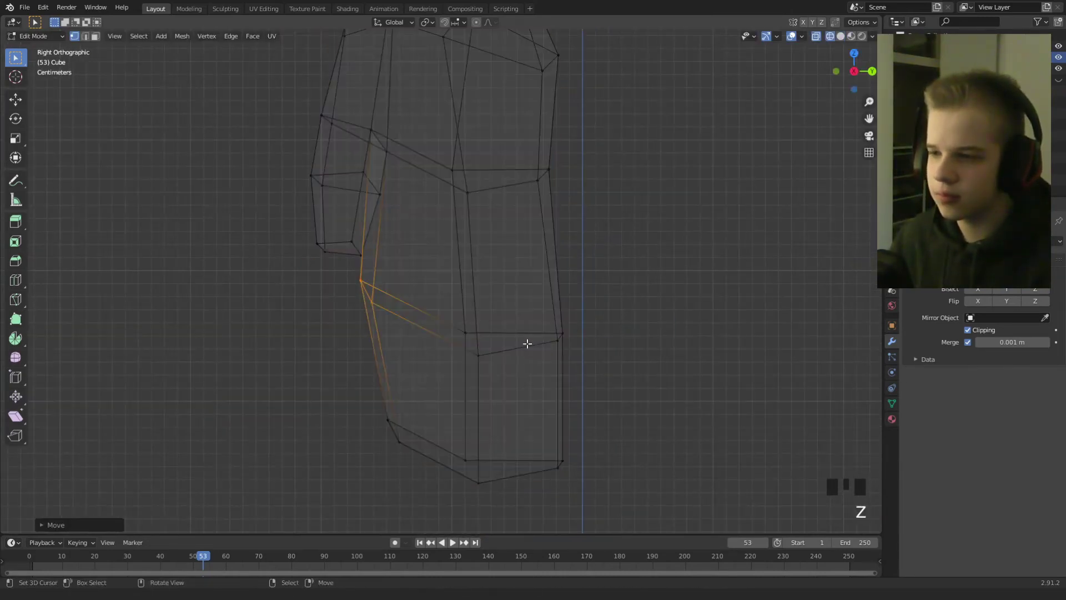
key("g")
left_click(598, 271)
key("z")
scroll(557, 325, "down", 3)
Shift the vertices along the finger block's narrow outer side at the middle joint and the lower tip.
middle_click_drag(557, 326, 469, 334)
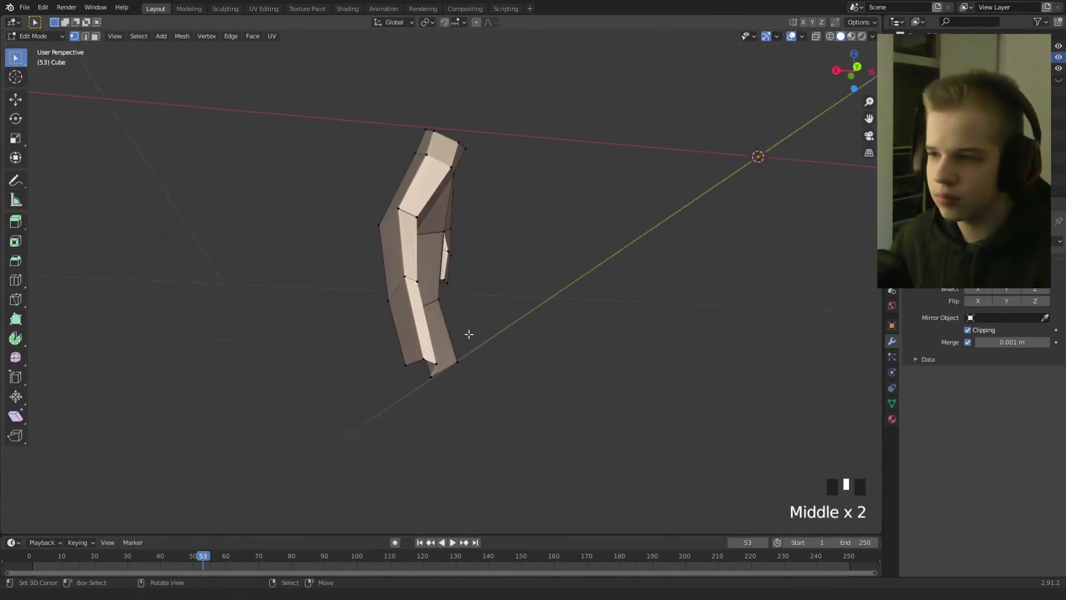
key("g")
right_click(412, 281)
key("g")
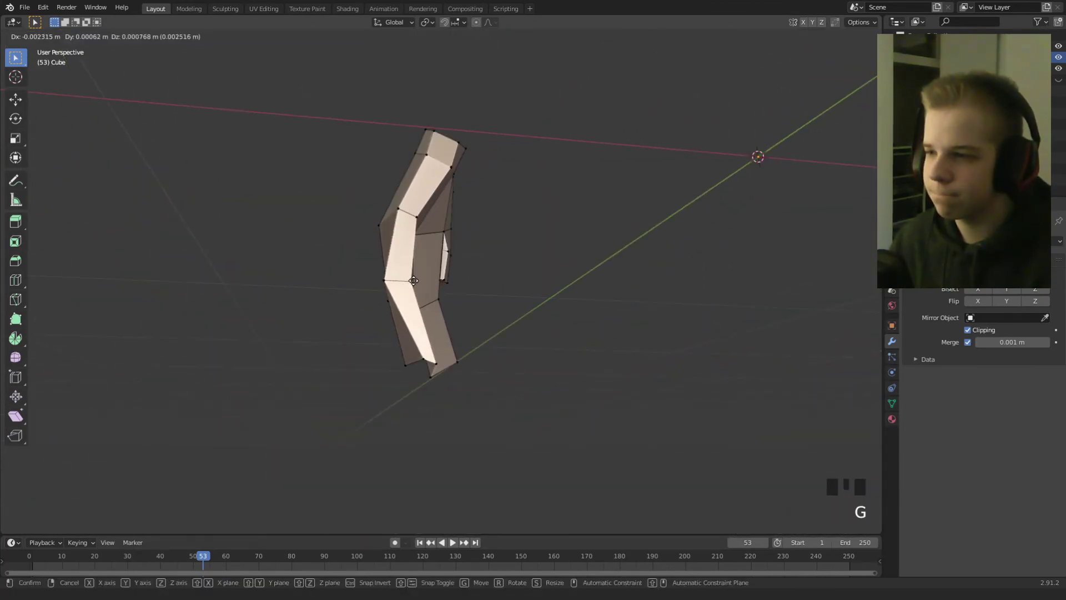
left_click(413, 281)
right_click(422, 357)
key("g")
left_click(410, 360)
Reposition the middle vertices of the fingertip rim in wireframe.
middle_click_drag(443, 357, 389, 311)
key("2")
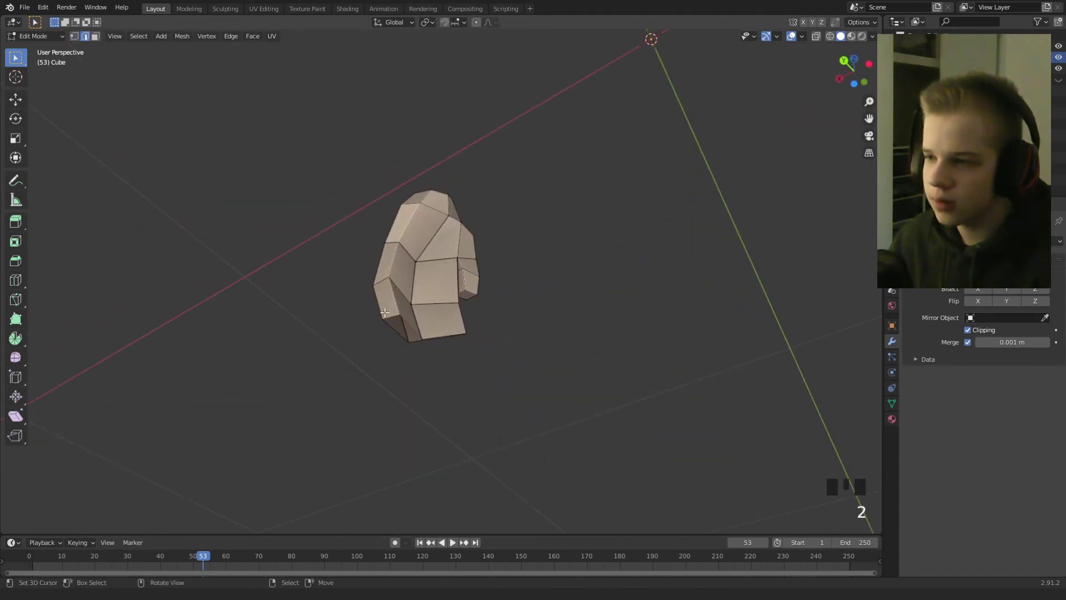
middle_click_drag(460, 321, 442, 402)
key("alt+z")
key("1")
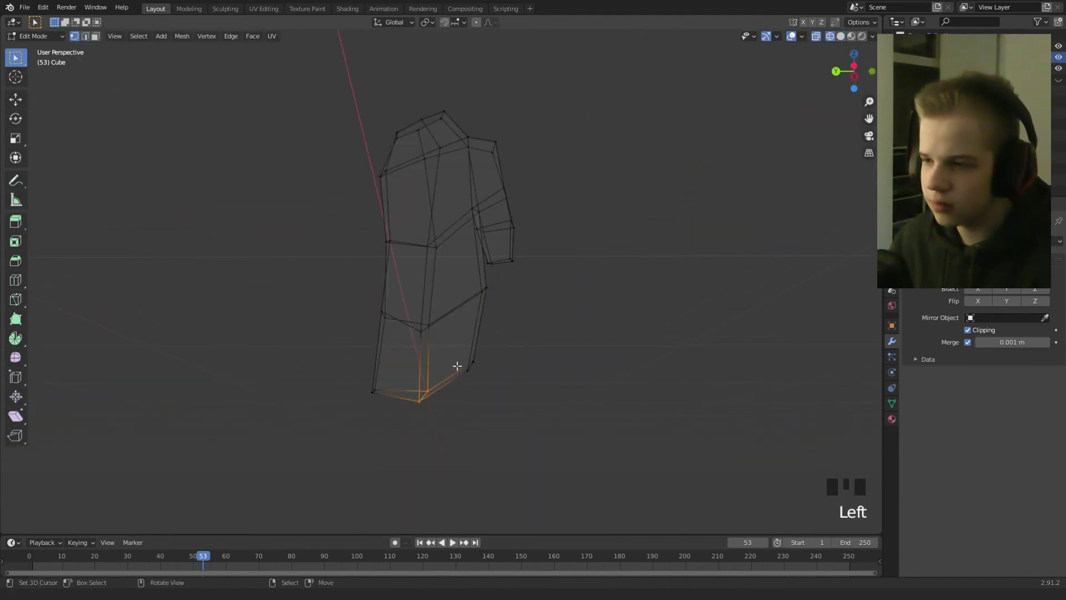
key("g")
left_click(464, 362)
key("g")
left_click(445, 373)
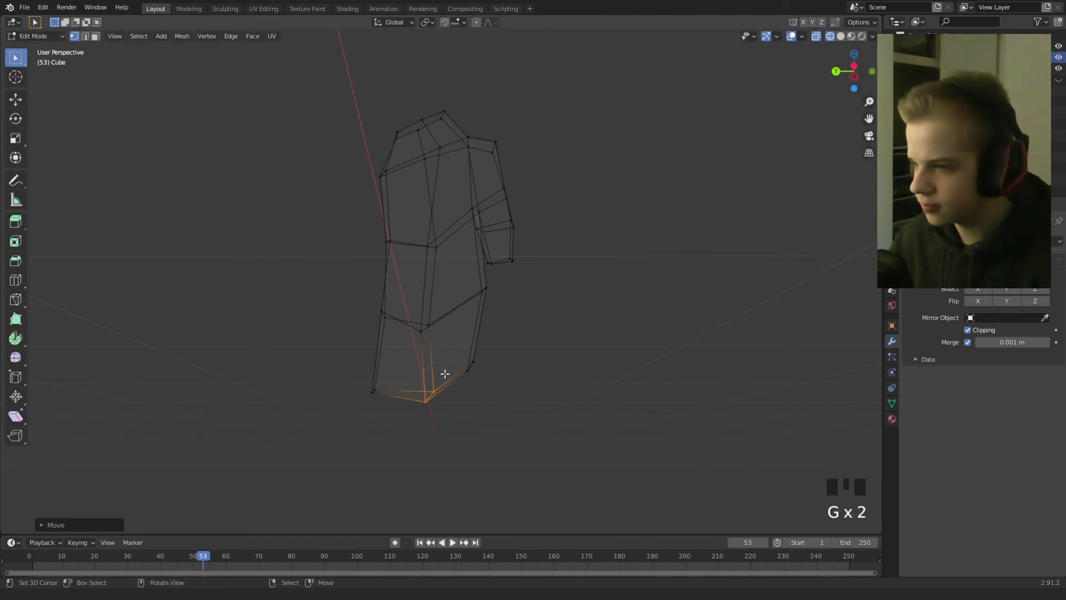
Raise the fingertip vertices opposite the thumb and reposition the vertex pairs at the middle finger joint.
left_click_drag(405, 361, 405, 362)
key("g")
left_click(413, 319)
key("g")
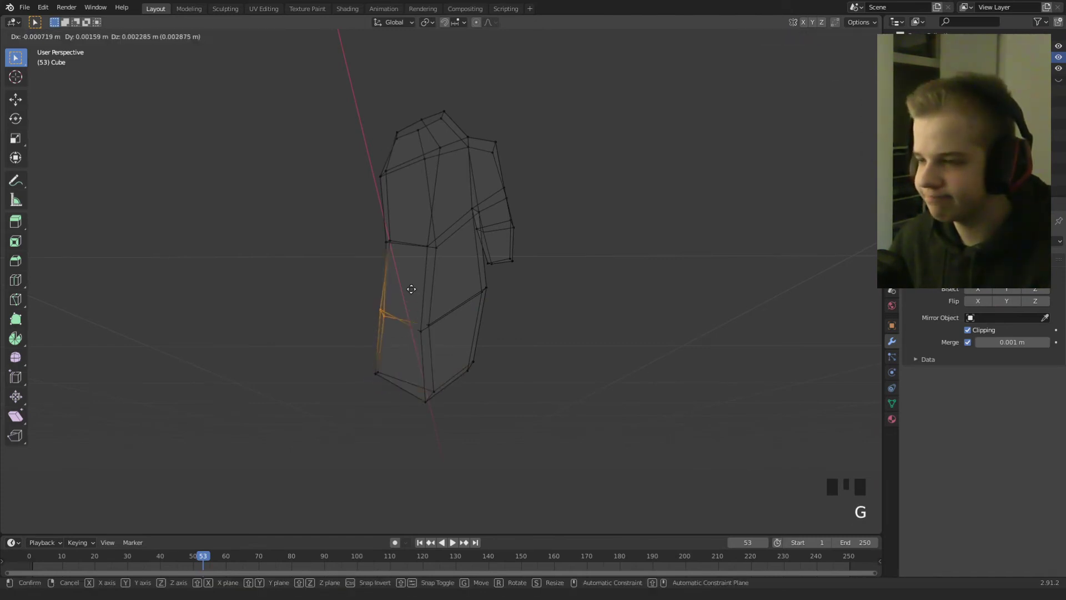
left_click(405, 288)
key("g")
left_click(434, 315)
Move the knuckle vertices on the side opposite the thumb and return to solid shading.
middle_click_drag(405, 291, 409, 328, "shift")
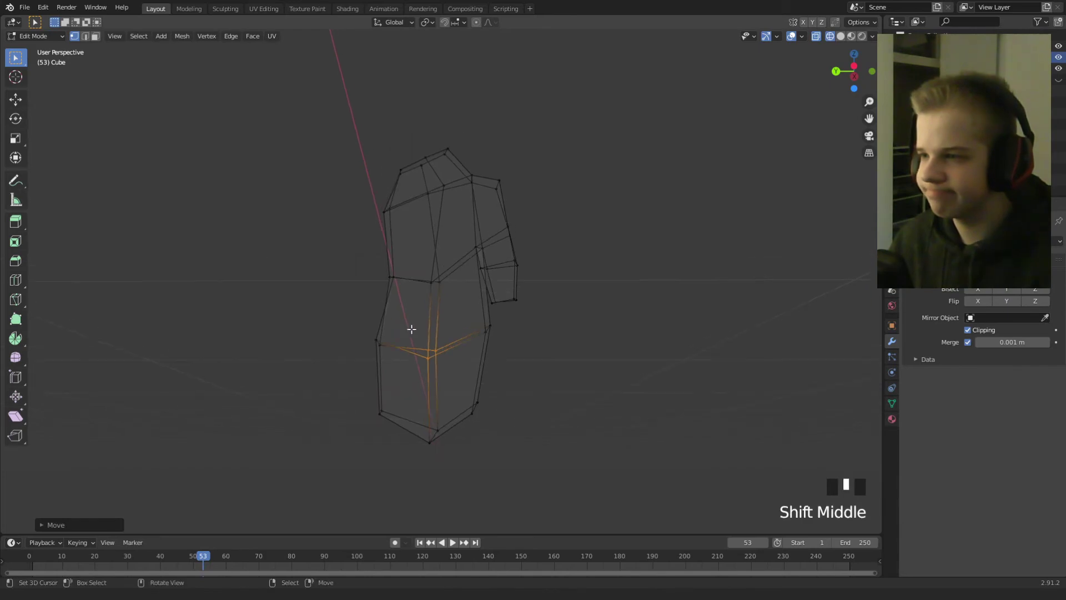
left_click_drag(372, 308, 417, 258)
key("g")
left_click(408, 257)
key("shift+z")
Examine the reshaped hand up close, in both object and edit mode.
mouse_move(408, 257)
middle_mouse_down()
mouse_move(410, 235)
mouse_move(419, 309)
mouse_move(545, 343)
mouse_move(718, 369)
mouse_move(381, 300)
mouse_move(412, 324)
mouse_move(398, 284)
mouse_move(361, 315)
middle_mouse_up()
key("Tab")
scroll(419, 309, "up", 4)
key("Tab")
scroll(368, 290, "up", 3)
key("alt+a")
scroll(396, 297, "down", 3)
key("Tab")
scroll(360, 315, "up", 6)
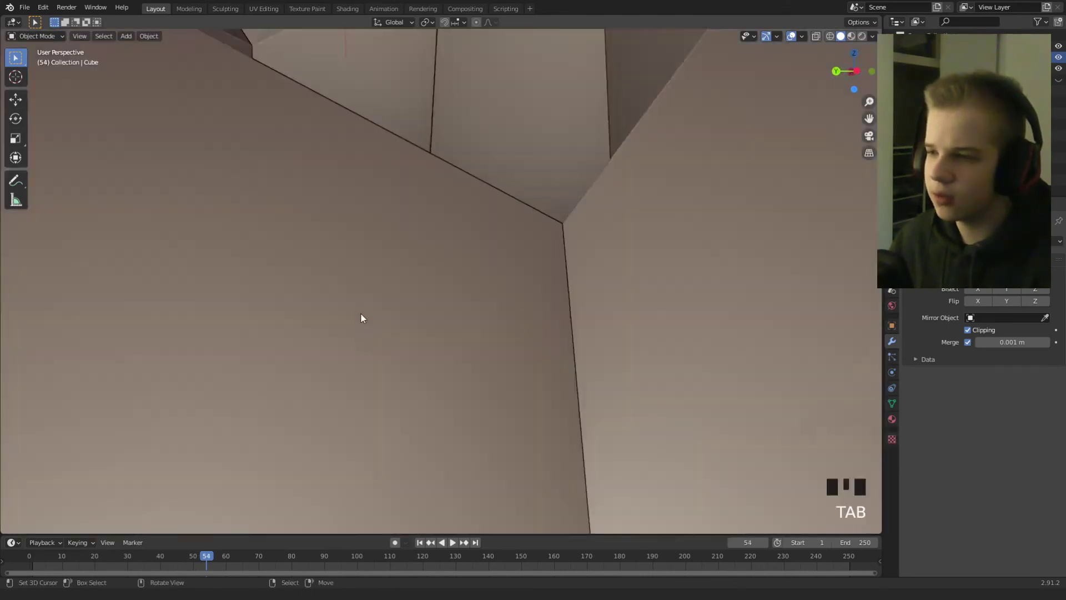
scroll(361, 314, "down", 8)
Move the palm-side vertices along the knuckle line to even out the surface.
key("Tab")
key("1")
left_click(377, 264)
key("g")
left_click(405, 266)
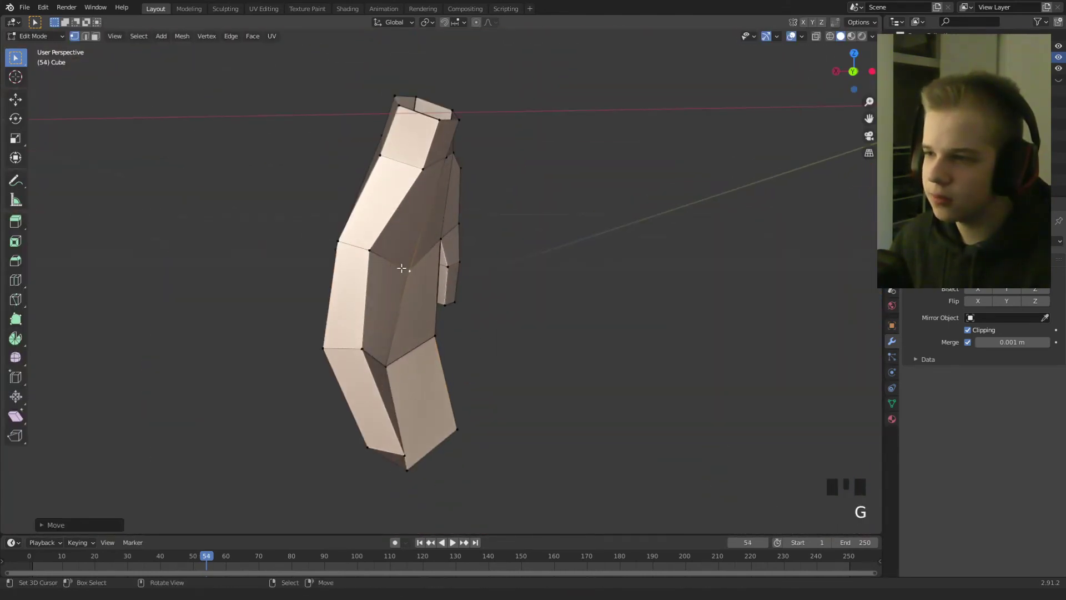
key("g")
left_click(418, 288)
Reposition several knuckle vertices where the palm meets the finger block and the thumb.
scroll(333, 267, "down", 1)
middle_click_drag(418, 288, 534, 317)
right_click(408, 252)
right_click(427, 283)
key("g")
left_click(425, 287)
right_click(474, 255)
key("g")
left_click(474, 269)
scroll(460, 301, "up", 2)
key("g")
left_click(482, 286)
Move the vertex at the middle finger joint to align it with the joint's edge line.
scroll(482, 286, "down", 3)
key("Tab")
key("Tab")
scroll(483, 330, "up", 1)
key("alt+a")
right_click(391, 359)
key("g")
left_click(402, 350)
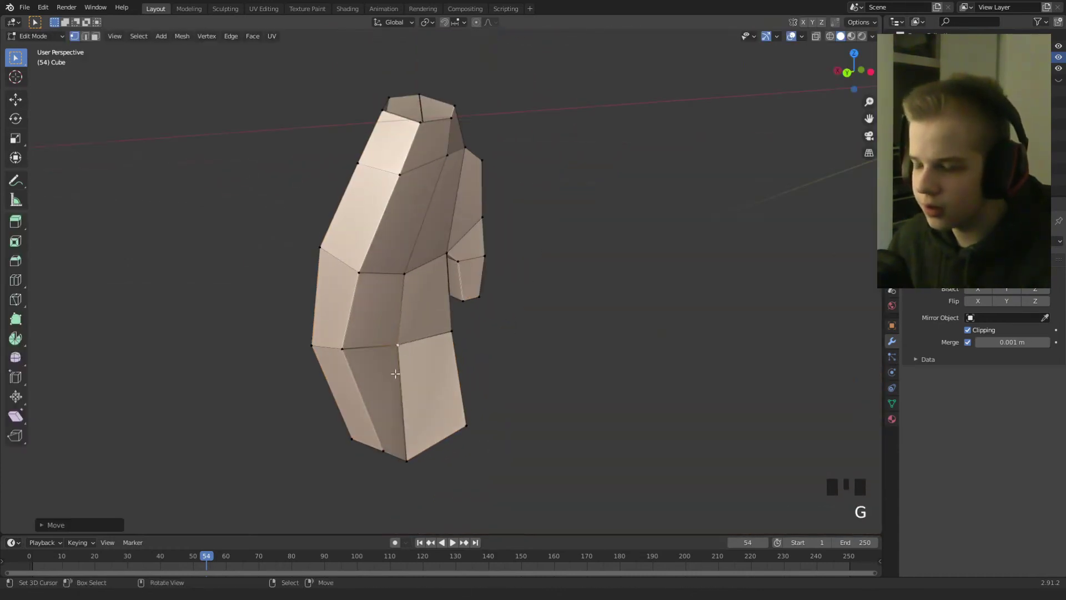
Orbit to the thumb side and reposition a vertex on the fingertip rim.
middle_click_drag(388, 464, 508, 356)
right_click(412, 438)
key("g")
left_click(422, 415)
key("g")
left_click(426, 414)
Reposition another fingertip rim vertex in several small moves to shape the finger's lower end.
right_click(474, 410)
key("g")
key("g")
left_click(487, 398)
key("g")
left_click(484, 390)
key("g")
left_click(484, 390)
Pull in the remaining outer and inner vertices at the fingertip end to narrow it.
right_click(507, 416)
key("g")
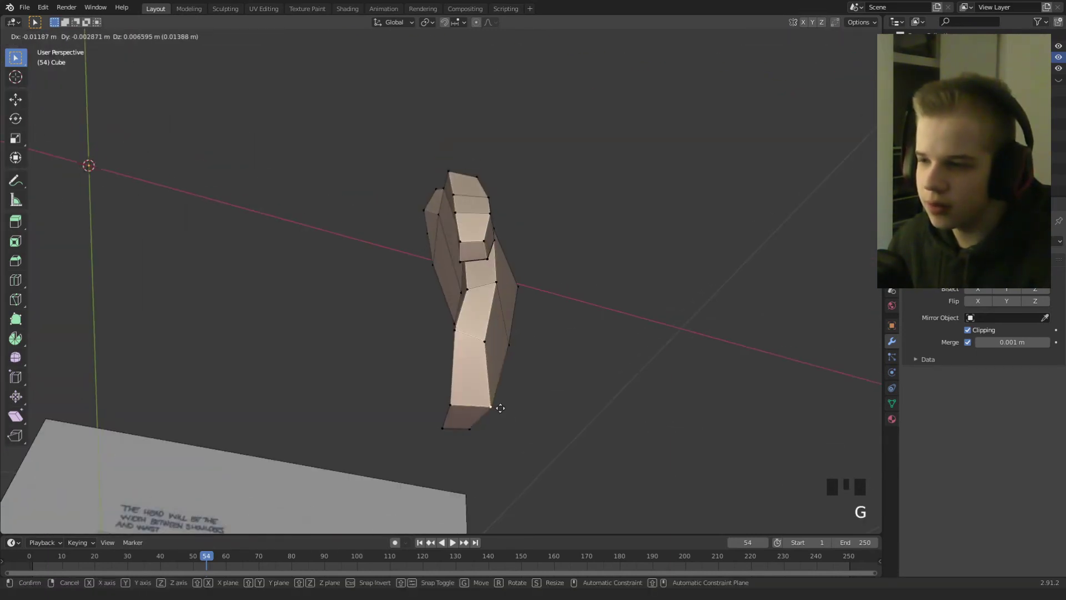
left_click(497, 407)
right_click(438, 412)
key("g")
left_click(452, 400)
Check the hand in object mode and fine-tune one more of its vertices.
middle_click_drag(452, 400, 498, 270)
key("Tab")
scroll(488, 304, "up", 4)
scroll(498, 232, "up", 3)
scroll(533, 265, "up", 1)
key("Tab")
key("g")
left_click(543, 256)
Examine the hands on the whole body against the reference sketches from several angles.
key("Tab")
middle_click_drag(606, 264, 447, 262)
scroll(446, 262, "down", 7)
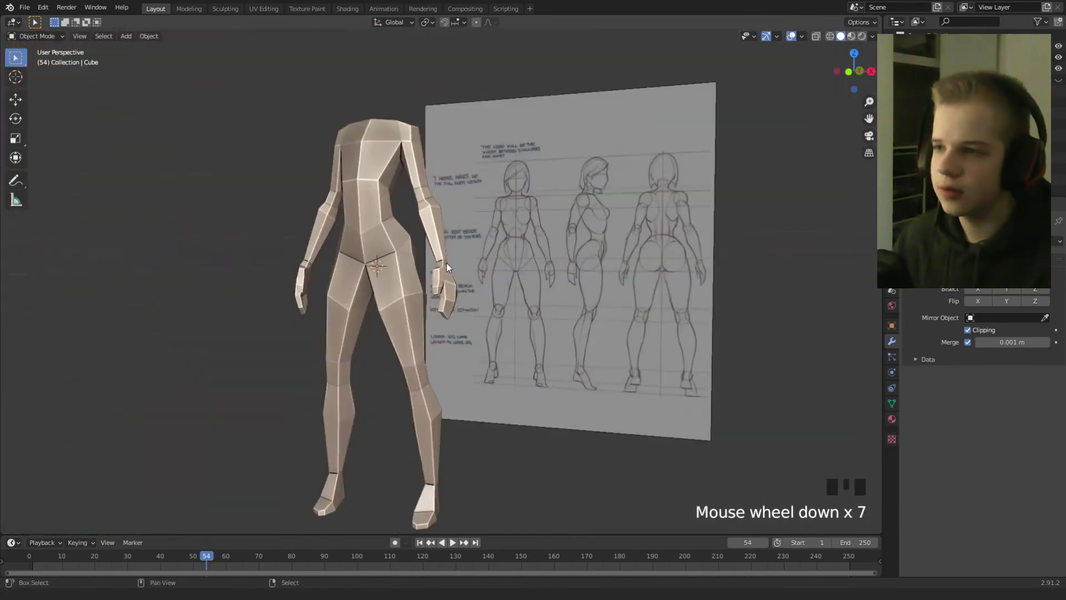
middle_click_drag(363, 240, 383, 301, "shift")
scroll(381, 277, "down", 1)
key("KP_1")
middle_click_drag(464, 238, 385, 340)
Return to editing the body mesh and reveal all of its hidden geometry.
key("Tab")
scroll(422, 297, "up", 3)
key("alt+h")
scroll(400, 322, "up", 3)
Bevel the central vertex on top of the shoulders and delete the new face to open the neck hole.
key("ctrl+b")
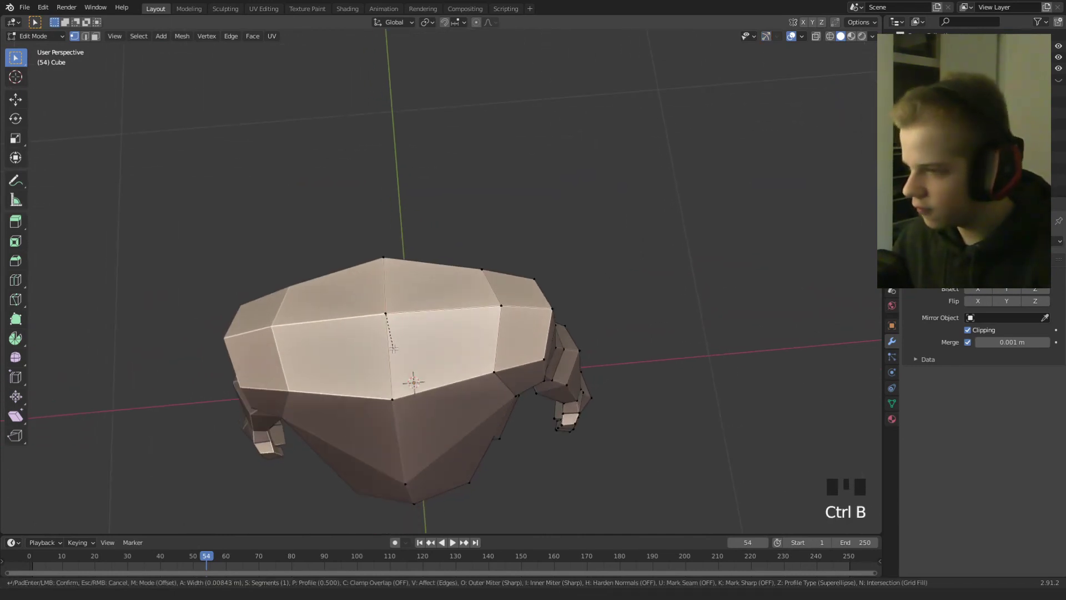
left_click(414, 381)
key("x")
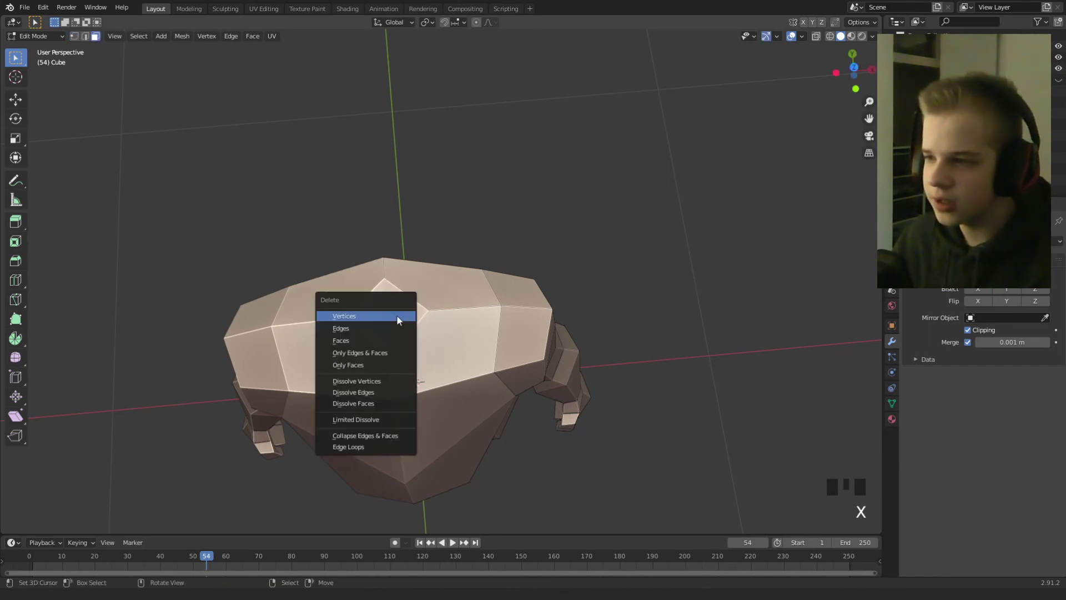
left_click(356, 341)
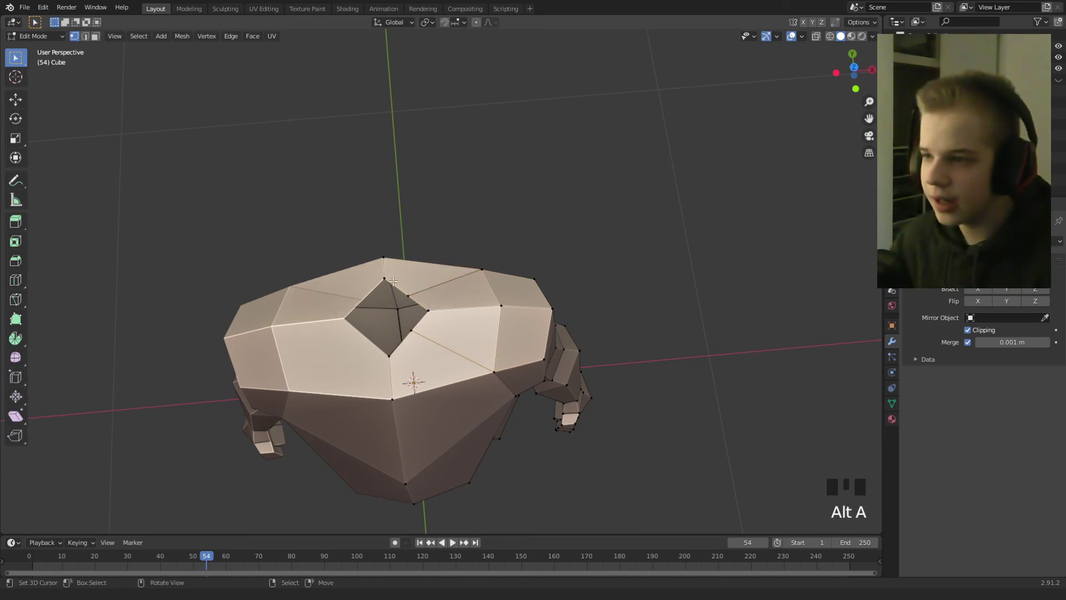
Round the neck opening with LoopTools Circle and rotate it about 18 degrees to line up with the mirror seam.
key("w")
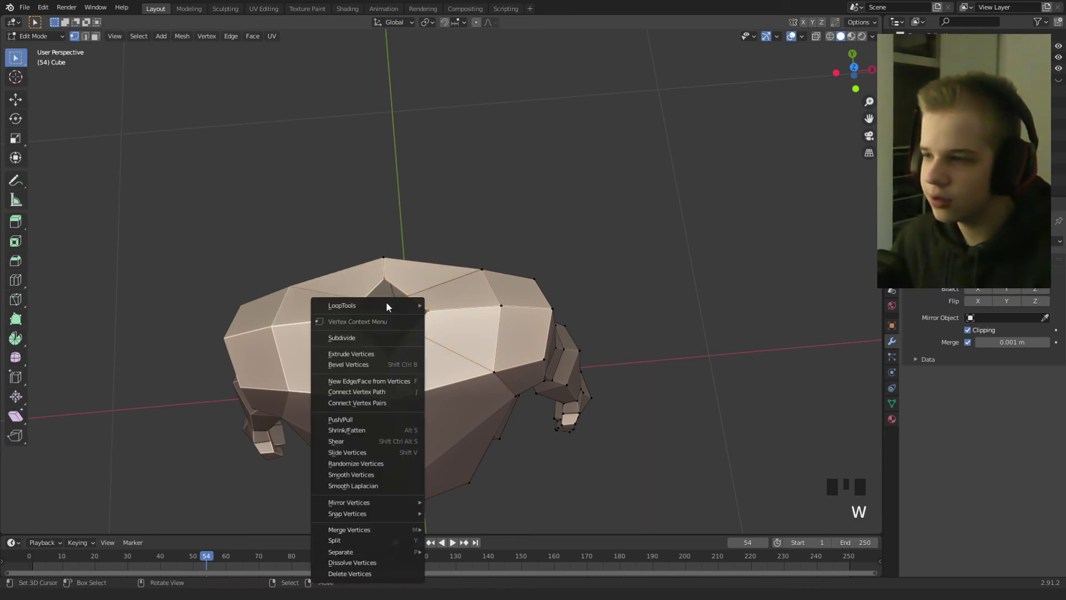
mouse_move(385, 305)
left_click(462, 316)
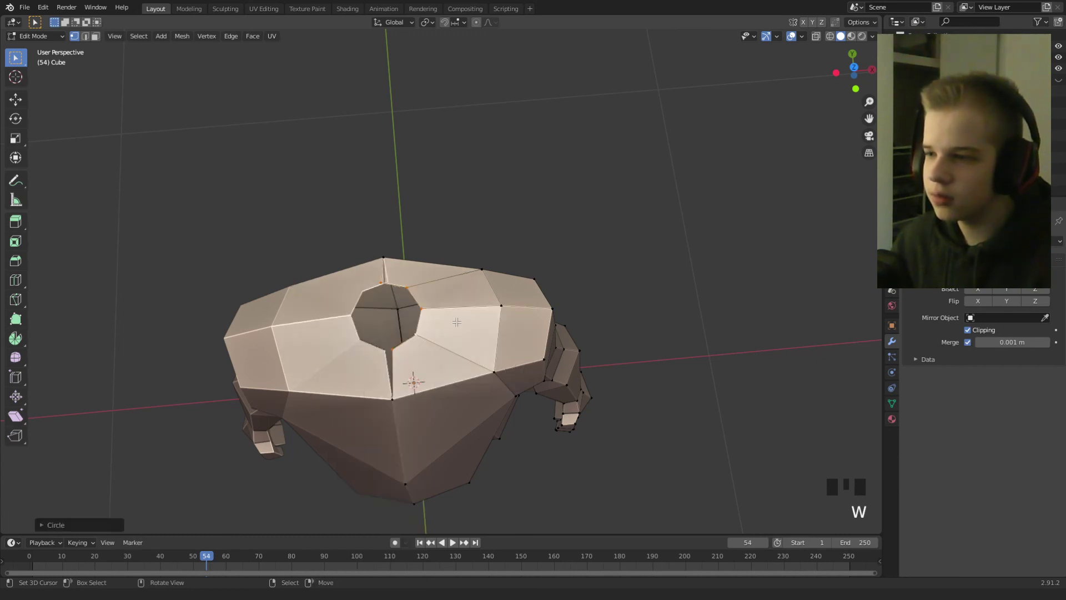
middle_click_drag(457, 322, 488, 309)
key("r")
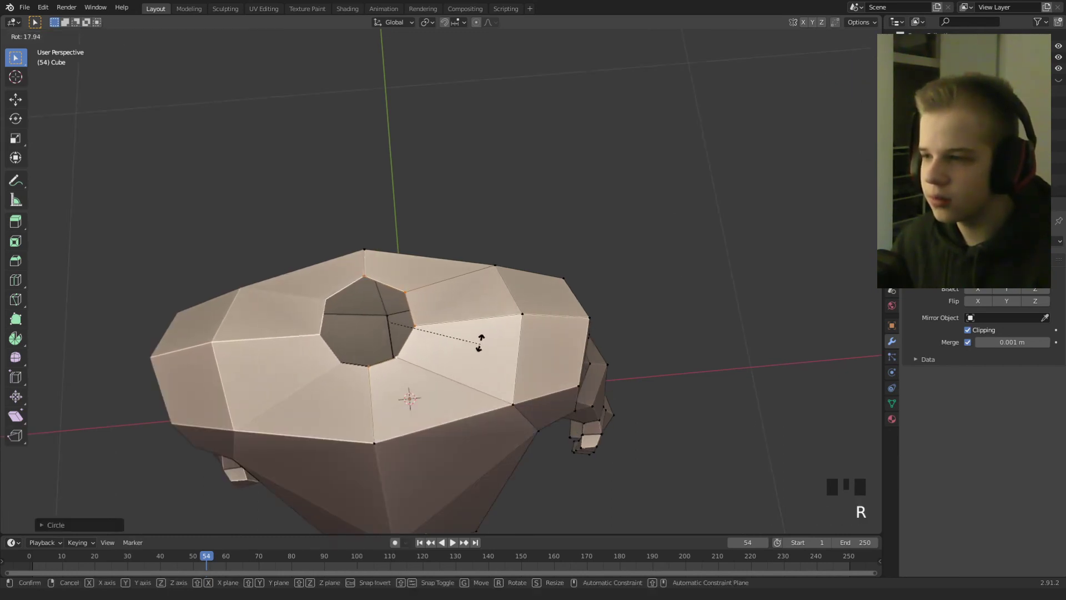
left_click(481, 343)
key("KP_7")
middle_click_drag(472, 341, 347, 345)
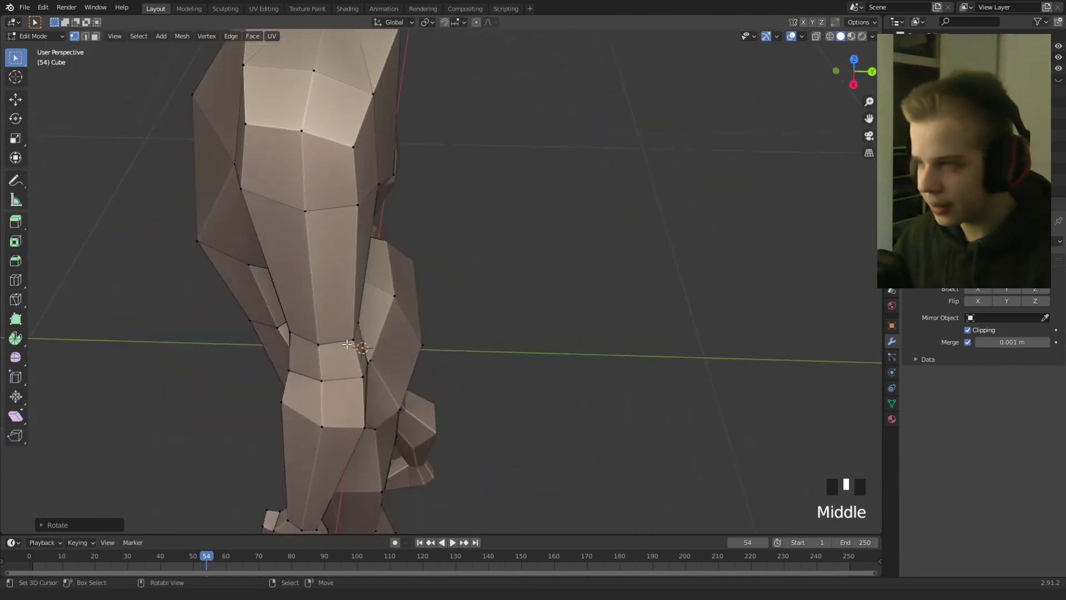
Leave mesh editing in the right side view and reveal the hidden reference sketches behind the body.
key("KP_3")
middle_click_drag(483, 226, 486, 352, "shift")
key("Tab")
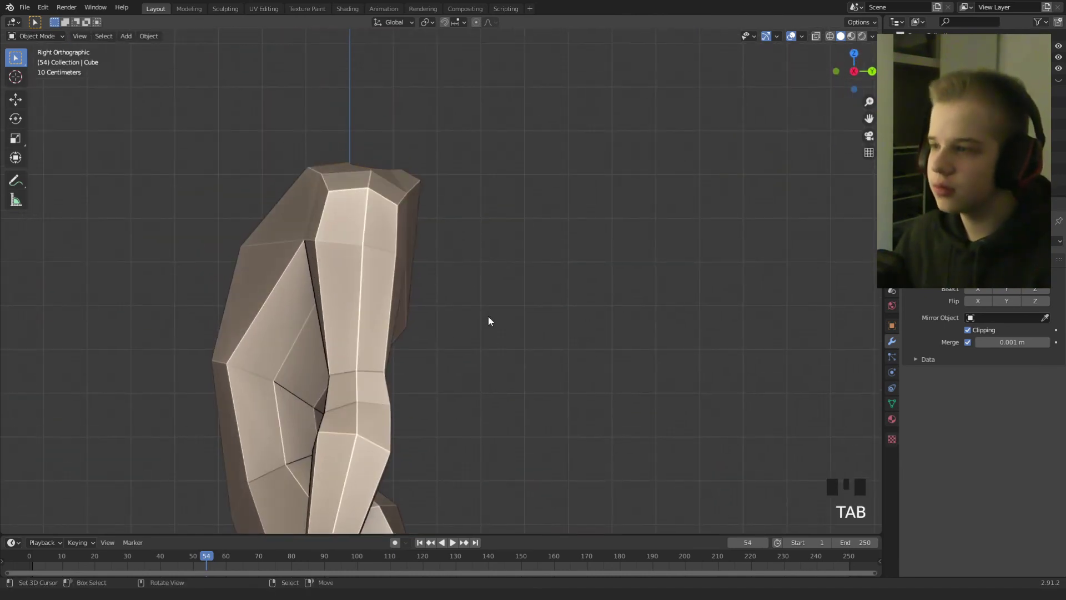
key("alt+h")
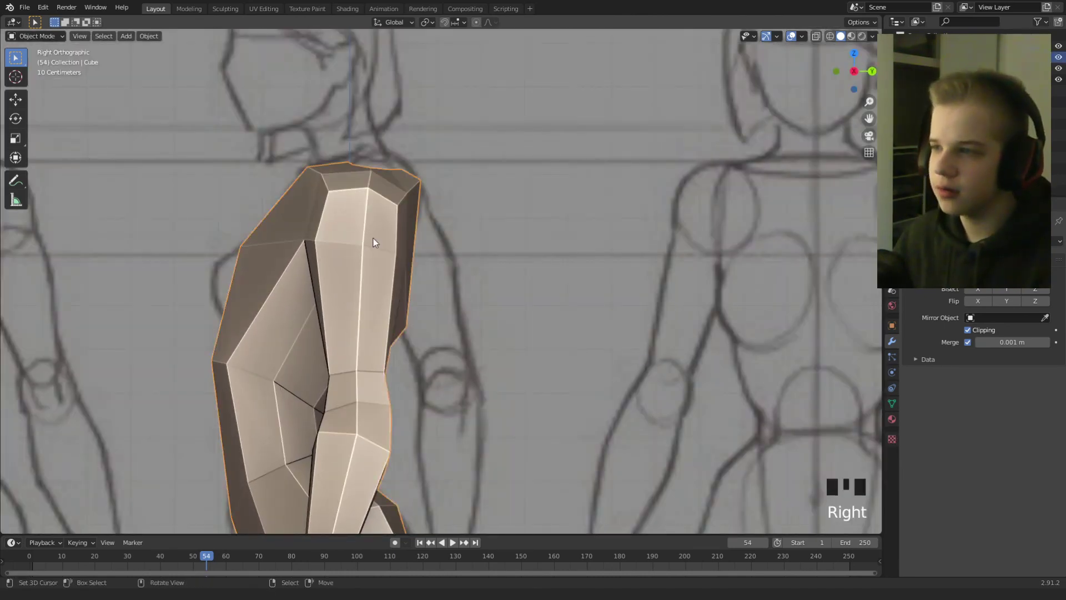
Edit the body in wireframe and tilt the neck opening's loop to follow the neck base in the side sketch.
key("Tab")
middle_click_drag(378, 242, 388, 341, "shift")
scroll(394, 333, "up", 5)
key("z")
left_click(328, 316)
middle_click_drag(406, 305, 453, 365, "shift")
key("r")
left_click(509, 305)
Enlarge the neck opening's loop and reposition it over the neck base in the side sketch.
key("g")
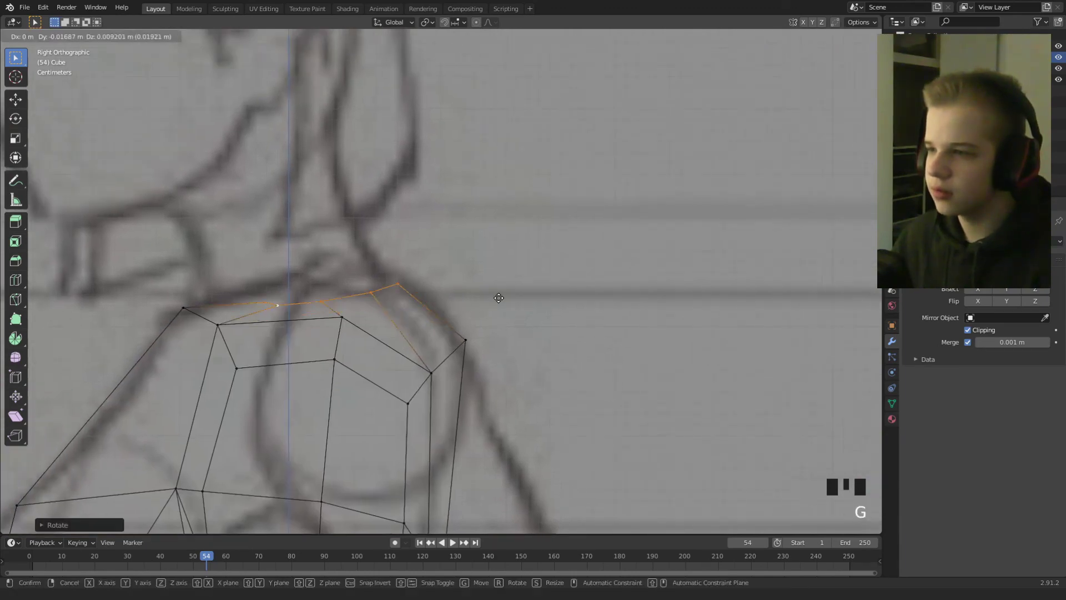
left_click(499, 298)
key("s")
left_click(515, 291)
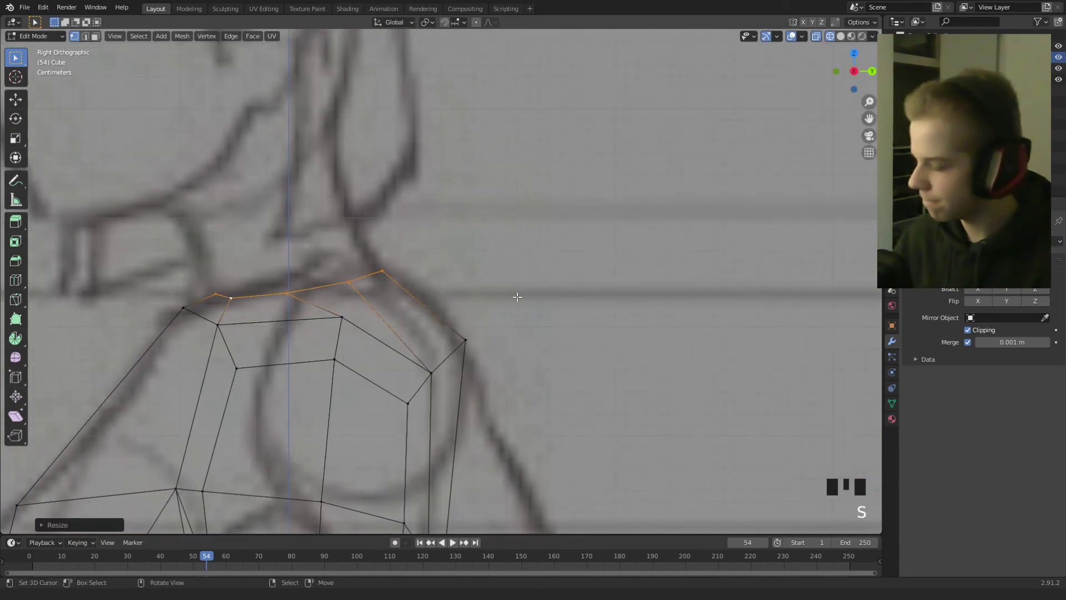
key("g")
left_click(522, 312)
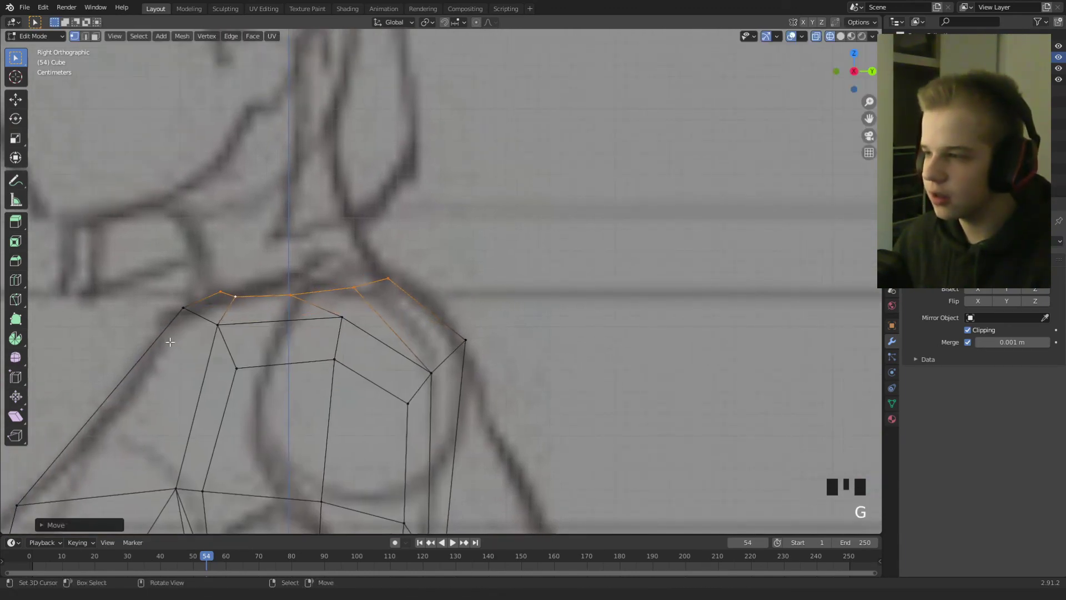
Shift the vertices just in front of the neck opening slightly forward and down, and restore solid shading.
left_click_drag(235, 313, 234, 304)
key("g")
left_click(231, 309)
key("z")
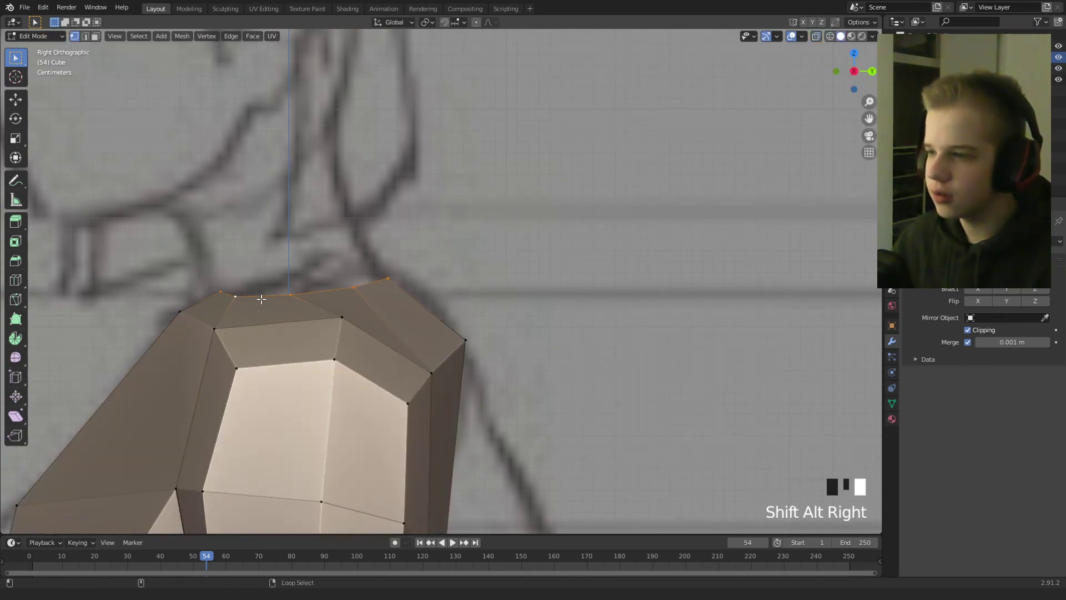
Extrude the neck opening's edge loop upward in side view to form the lower neck, and scale its top edge narrower.
middle_click_drag(261, 299, 569, 366)
scroll(569, 366, "down", 3)
key("KP_3")
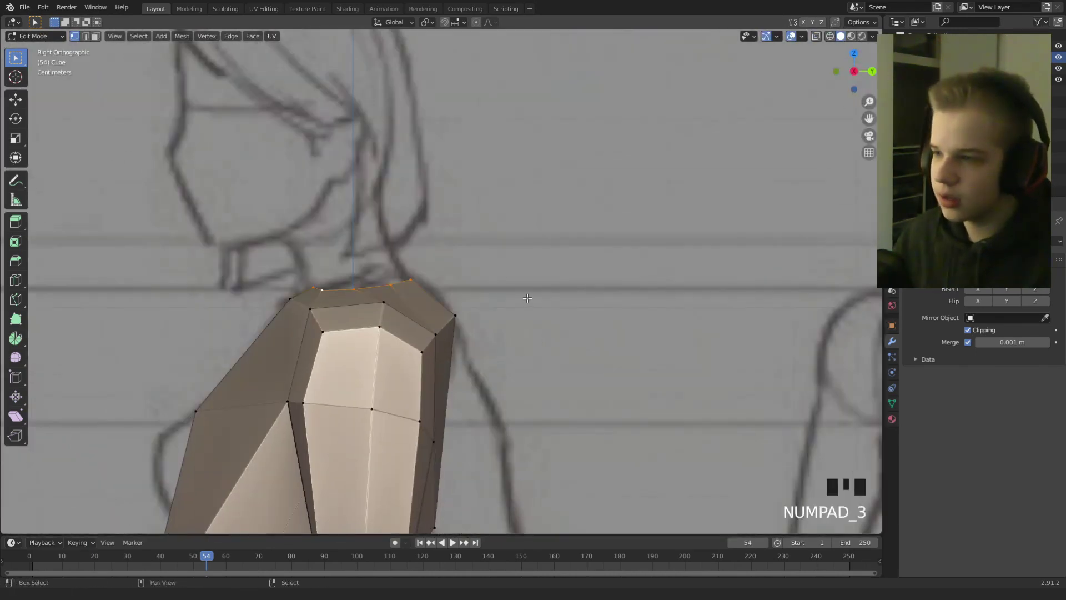
key("e")
left_click(510, 274)
key("r")
key("s")
left_click(472, 203)
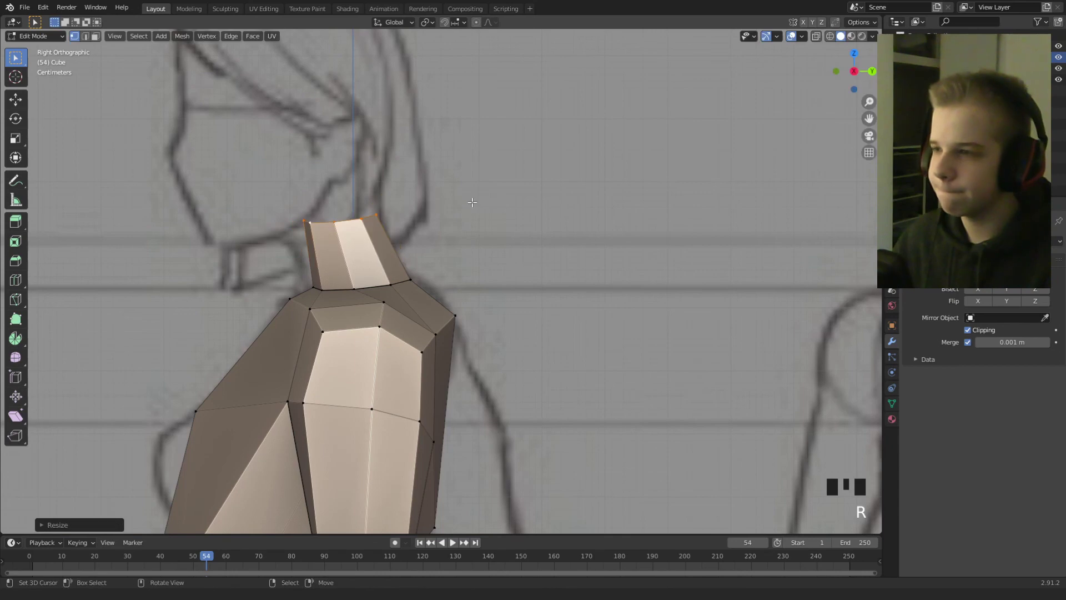
Tilt, scale and reposition the top loop of the lower neck so it slopes down toward the chin like the side sketch.
key("r")
left_click(475, 195)
key("s")
left_click(455, 199)
key("g")
left_click(452, 218)
key("s")
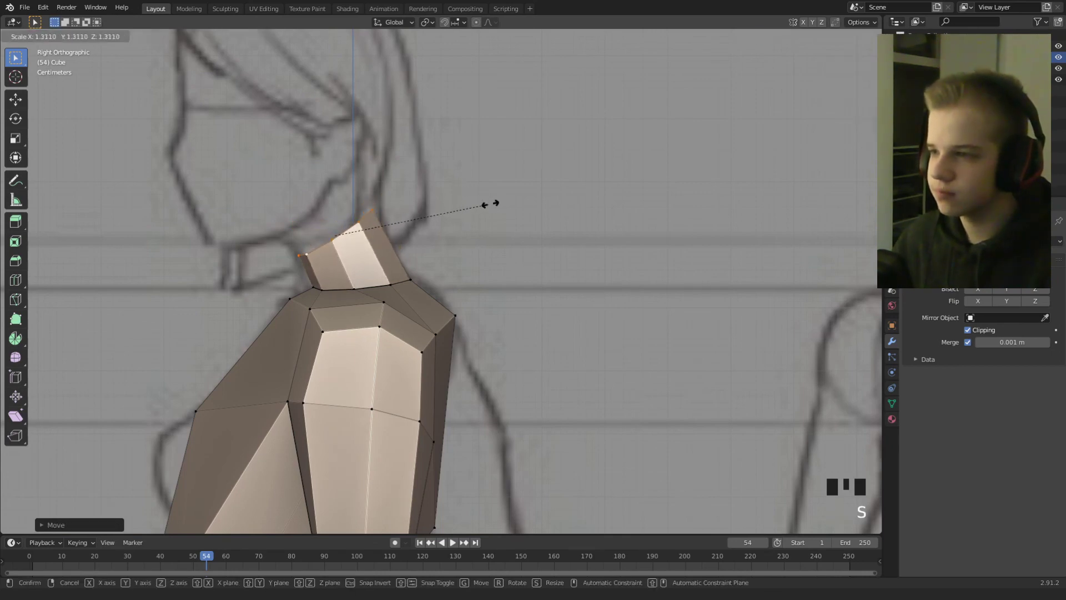
left_click(491, 205)
key("r")
left_click(504, 218)
Extrude a second neck segment up toward the head, scaling its top loop and tilting it more steeply.
key("e")
left_click(498, 179)
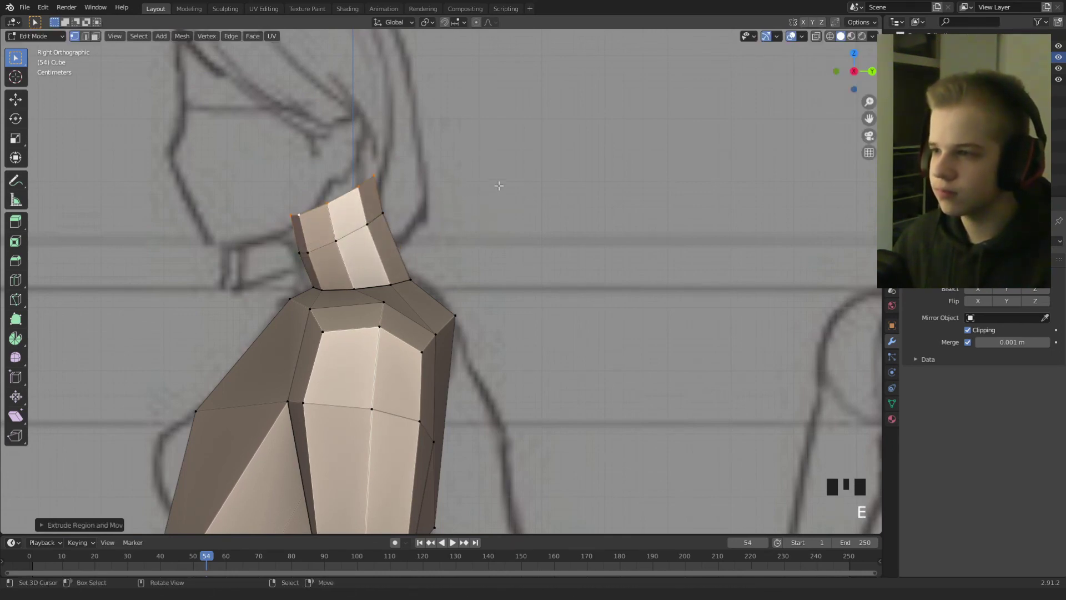
key("s")
left_click(517, 164)
key("r")
left_click(512, 160)
Move and enlarge the neck's top loop to fit between the jaw and the back of the head in the side sketch.
key("g")
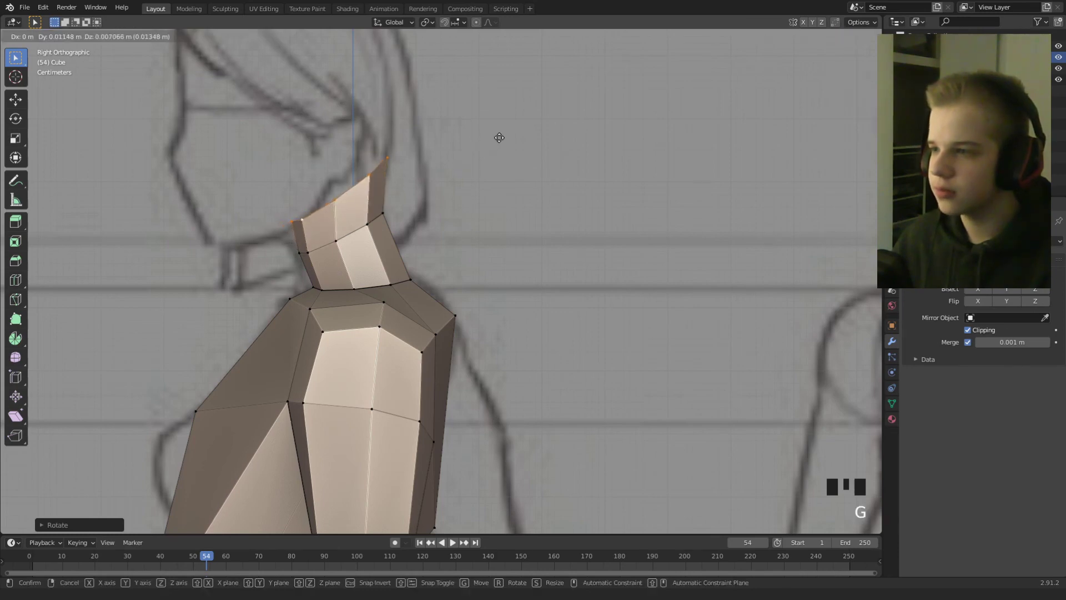
left_click(487, 136)
key("s")
left_click(504, 138)
key("g")
left_click(494, 149)
Move the neck's base loop in front view to fit the neck and shoulder line of the front sketch.
middle_click_drag(490, 204, 484, 305, "shift")
key("Tab")
scroll(483, 239, "down", 6)
key("KP_1")
scroll(488, 301, "up", 5)
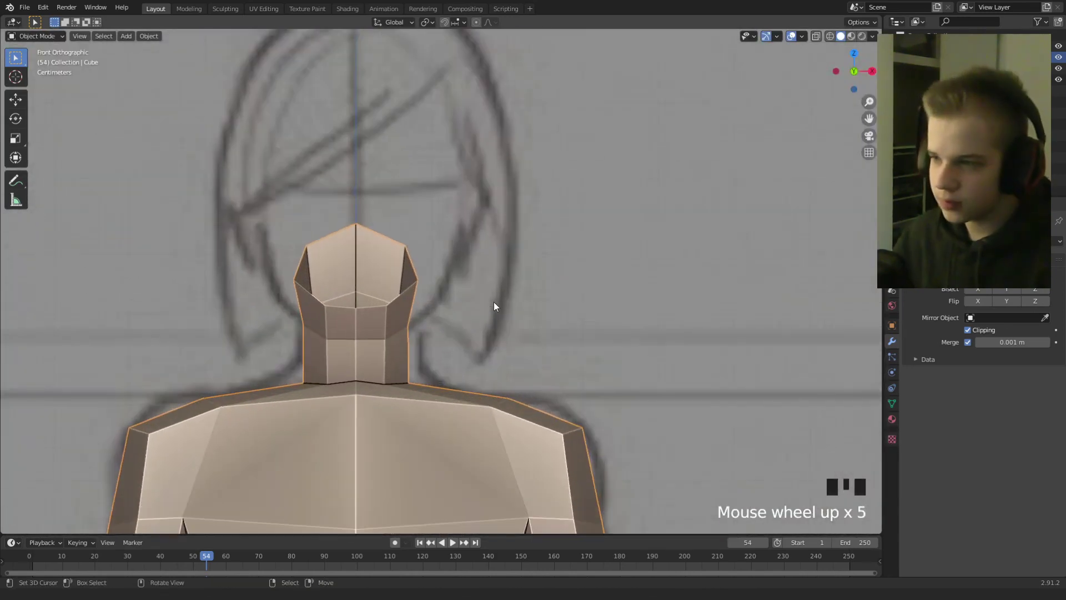
key("Tab")
key("z")
key("alt+a")
key("shift+z")
key("g")
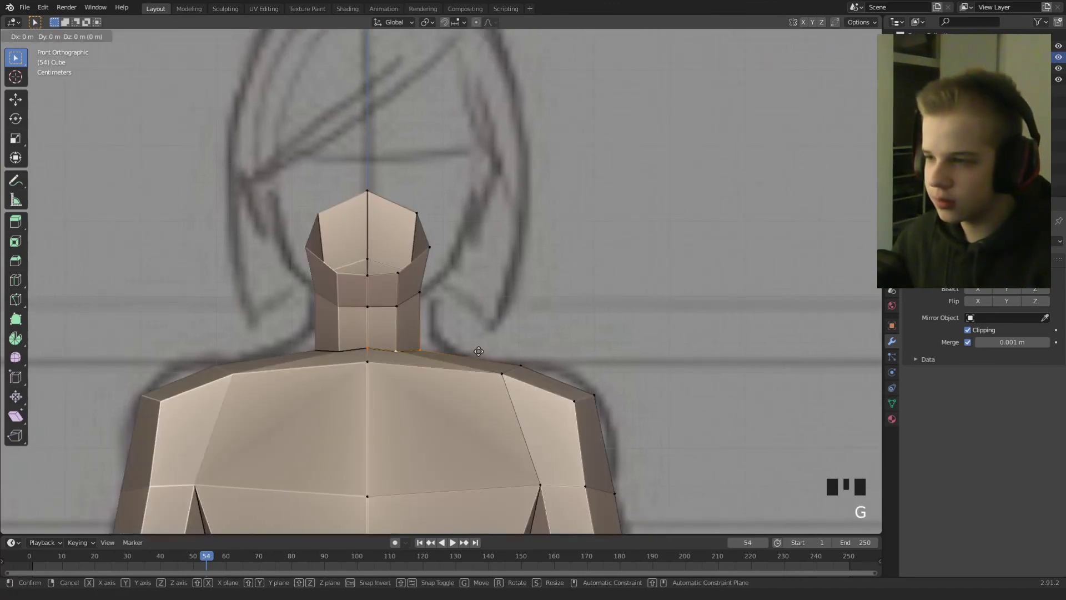